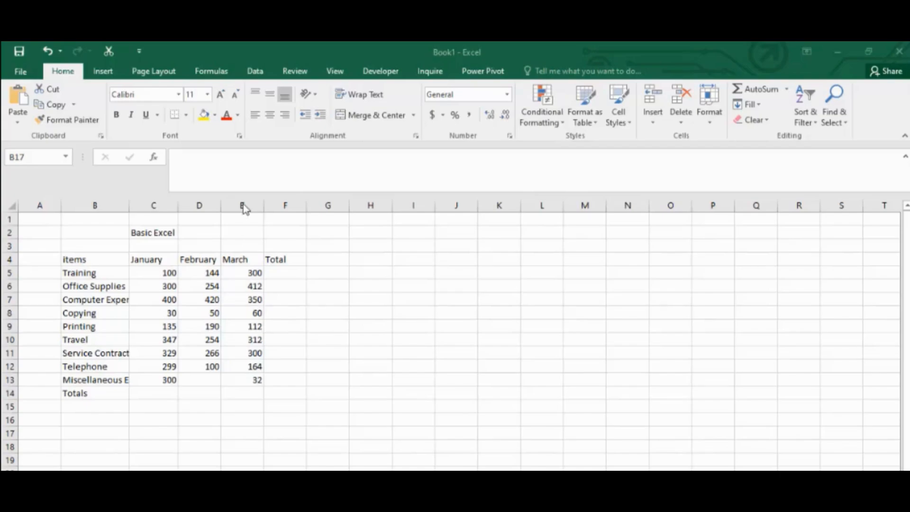
Examine the All and Most Recently Used function lists and SUM's description in Insert Function, and cancel without inserting anything.
left_click(211, 71)
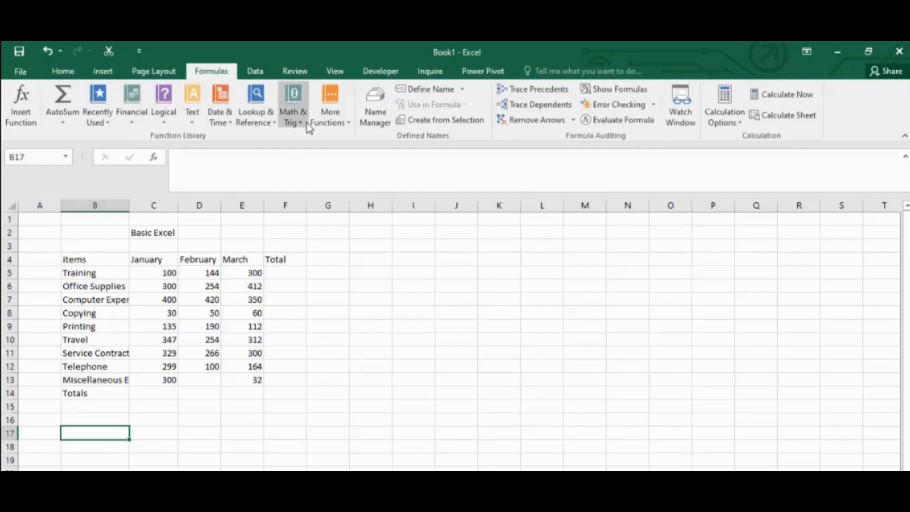
left_click(21, 119)
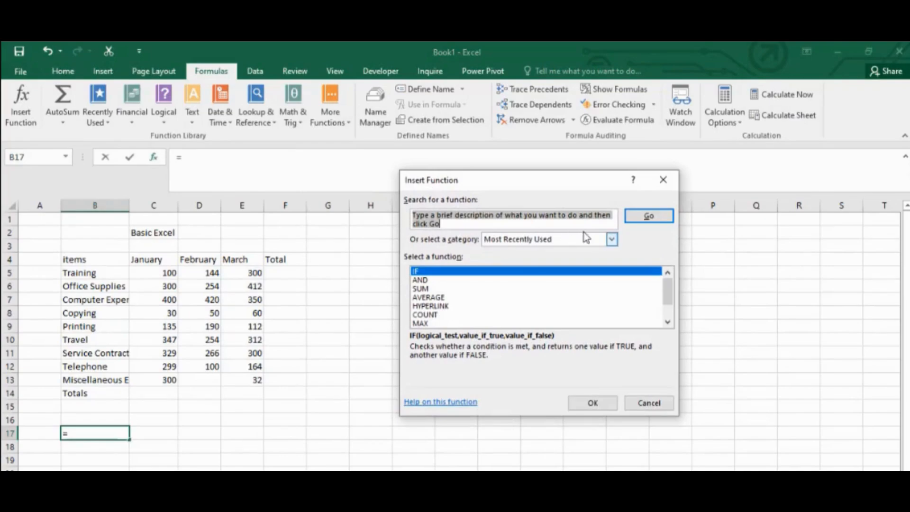
left_click(612, 239)
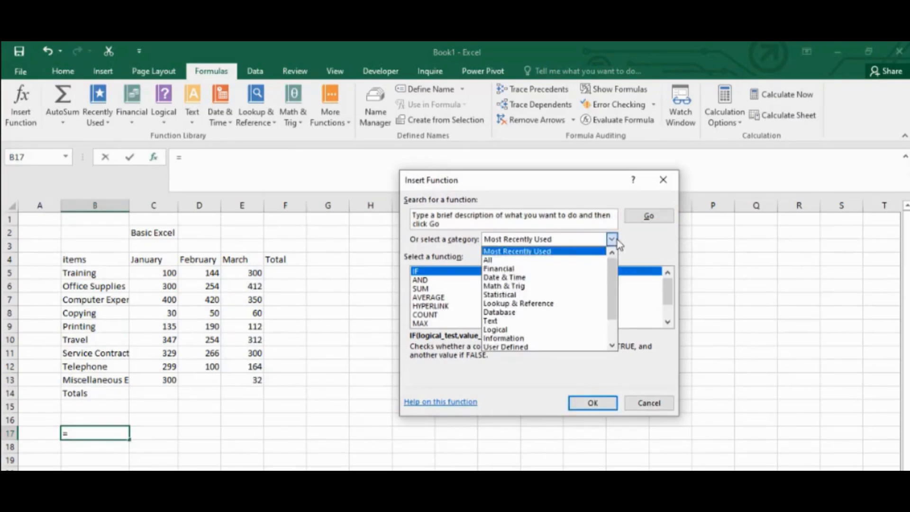
left_click(538, 260)
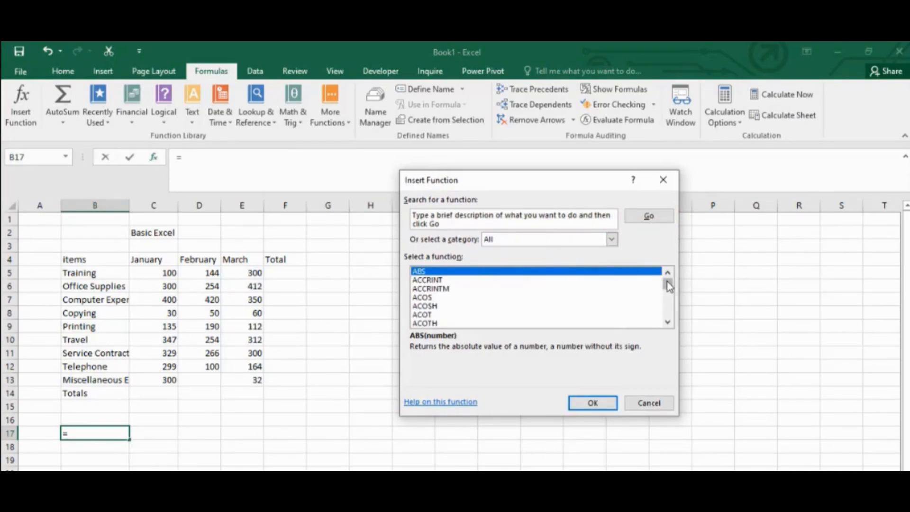
mouse_move(670, 285)
left_mouse_down()
mouse_move(669, 315)
mouse_move(669, 279)
left_mouse_up()
left_click(612, 239)
left_click(526, 251)
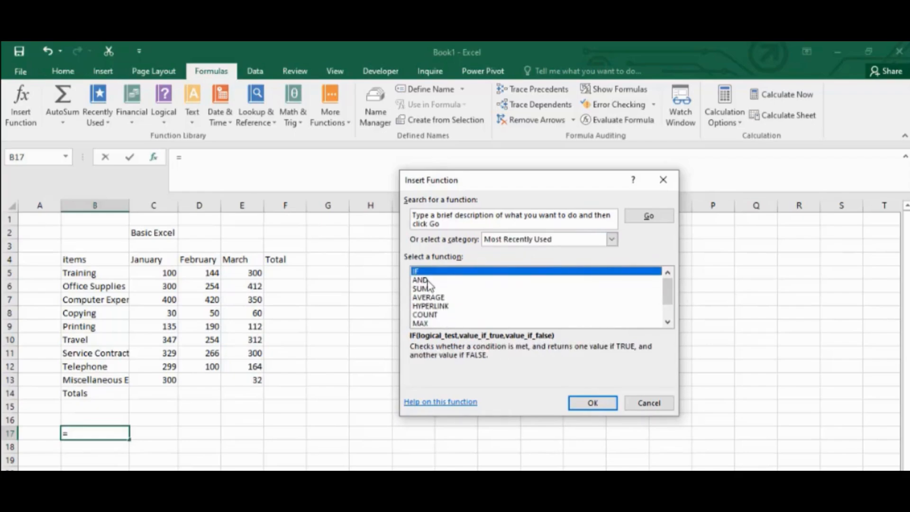
left_click(427, 289)
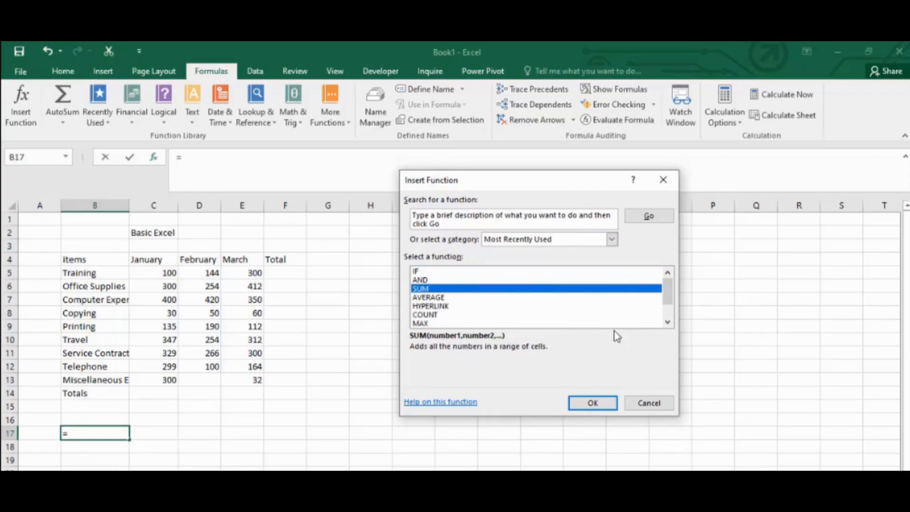
left_click(668, 322)
left_click(668, 322)
left_click(668, 322)
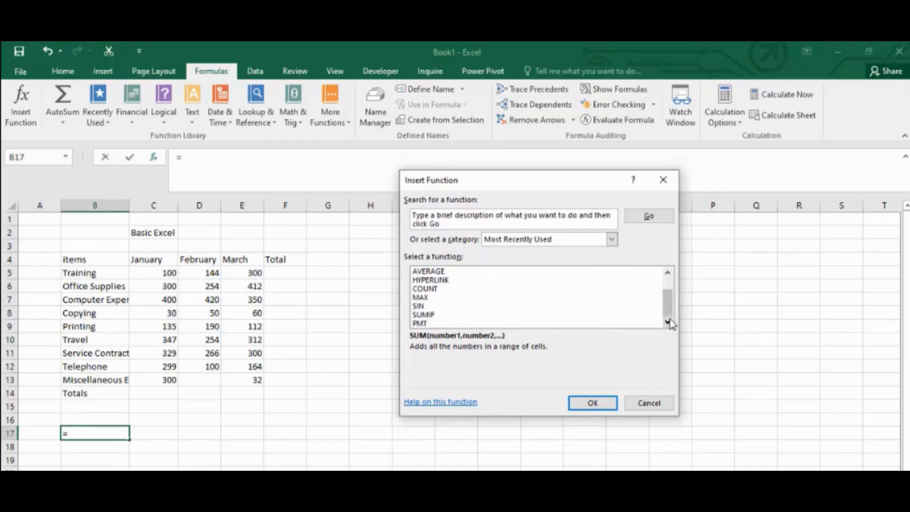
left_click(649, 404)
left_click_drag(138, 260, 145, 274)
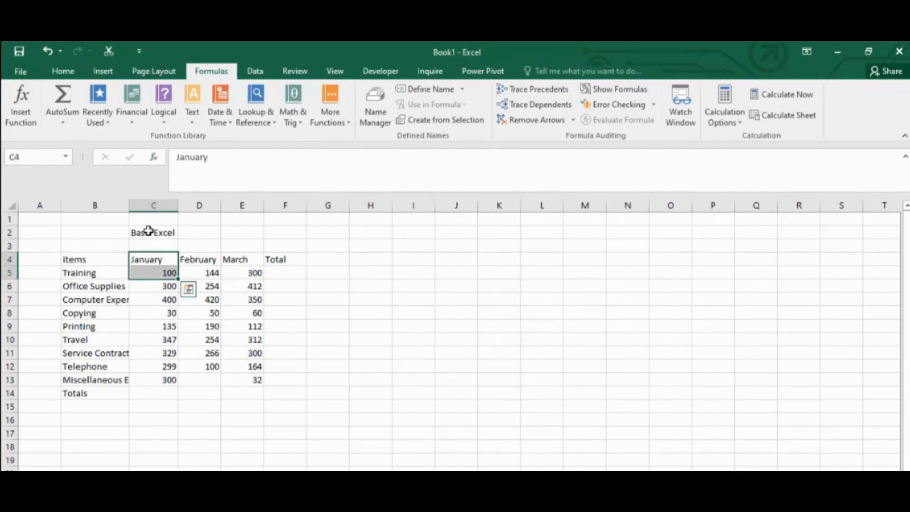
left_click(128, 233)
left_click(396, 352)
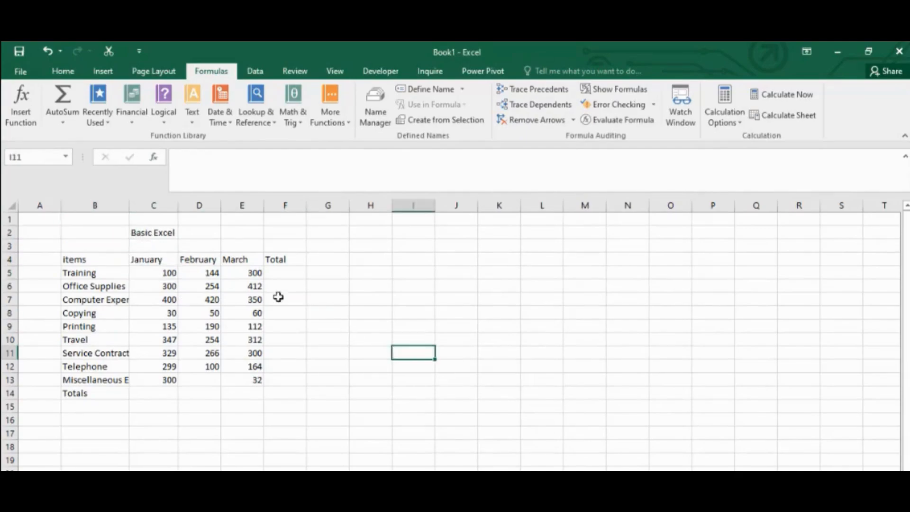
left_click(71, 260)
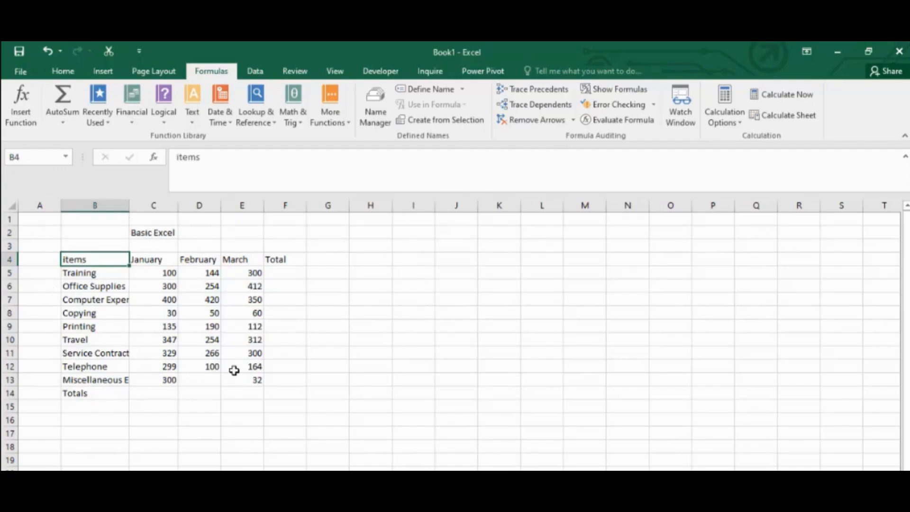
left_click(162, 236)
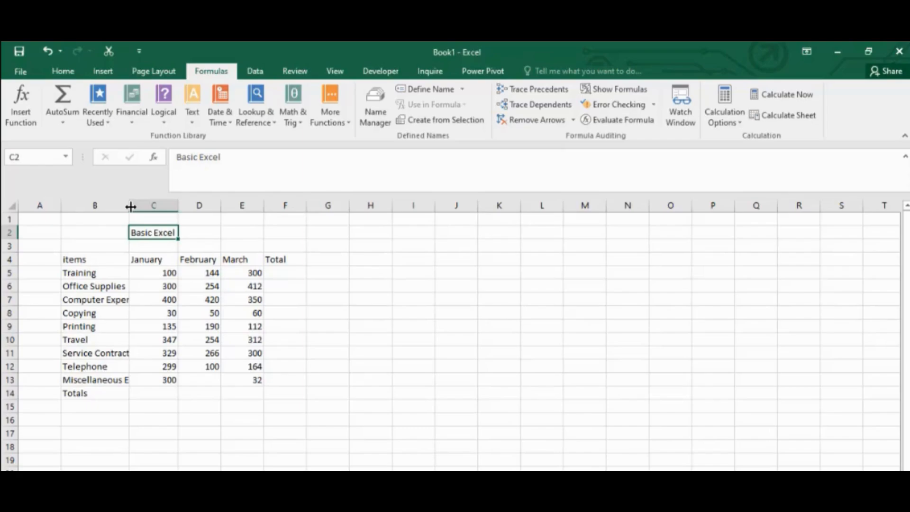
AutoFit the width of column B to its longest item name.
mouse_move(130, 205)
left_mouse_down()
mouse_move(143, 205)
mouse_move(129, 205)
left_mouse_up()
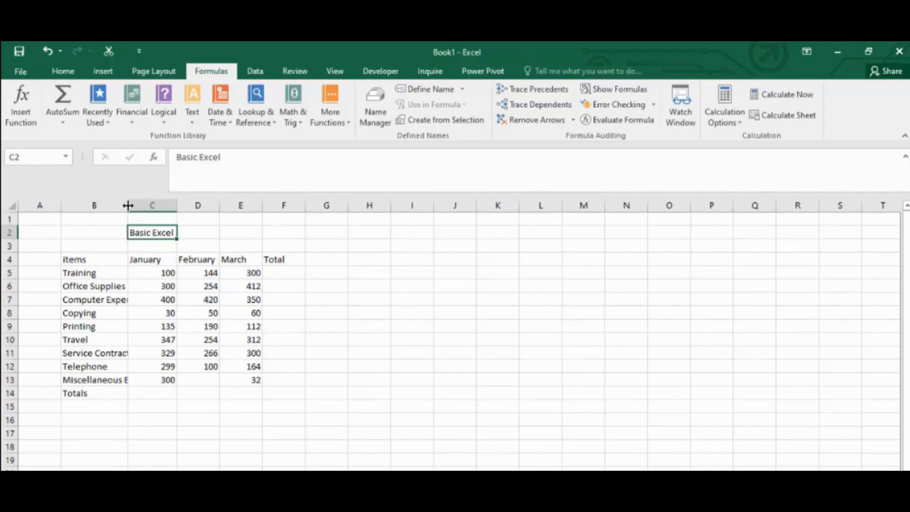
double_click(128, 205)
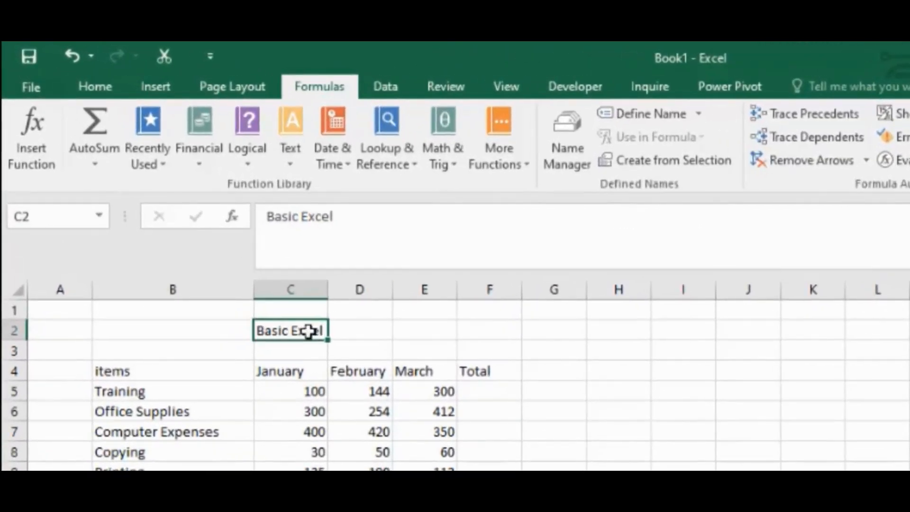
Merge and center the Basic Excel title across cells B2 to F2.
left_click(153, 326)
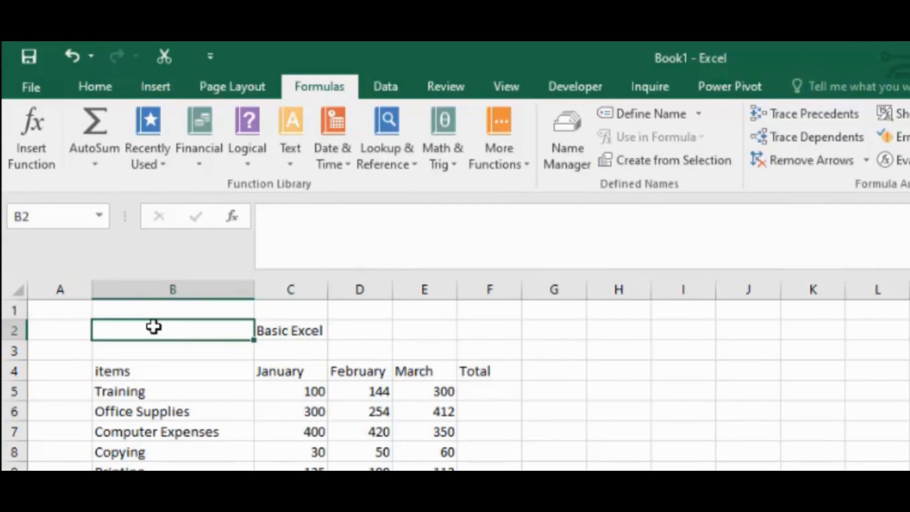
key("shift+Right")
key("shift+Right")
key("shift+Right")
key("shift+Right")
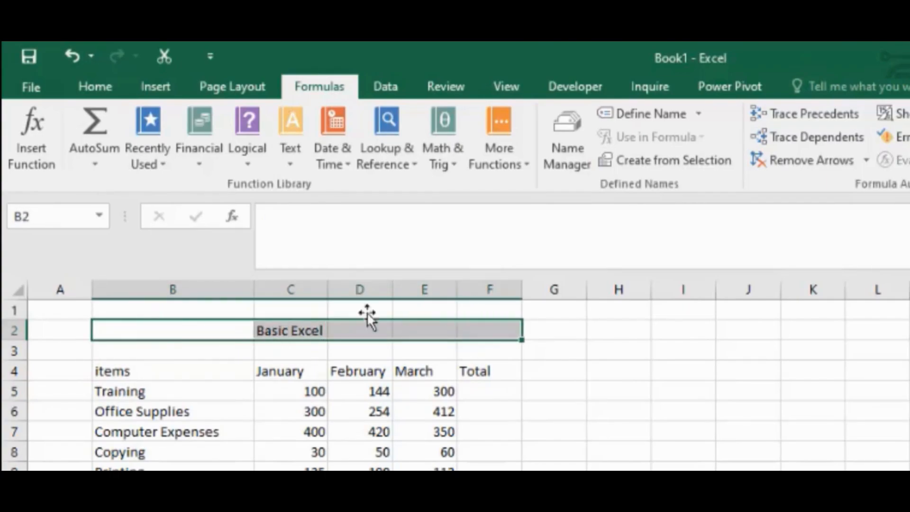
left_click(80, 86)
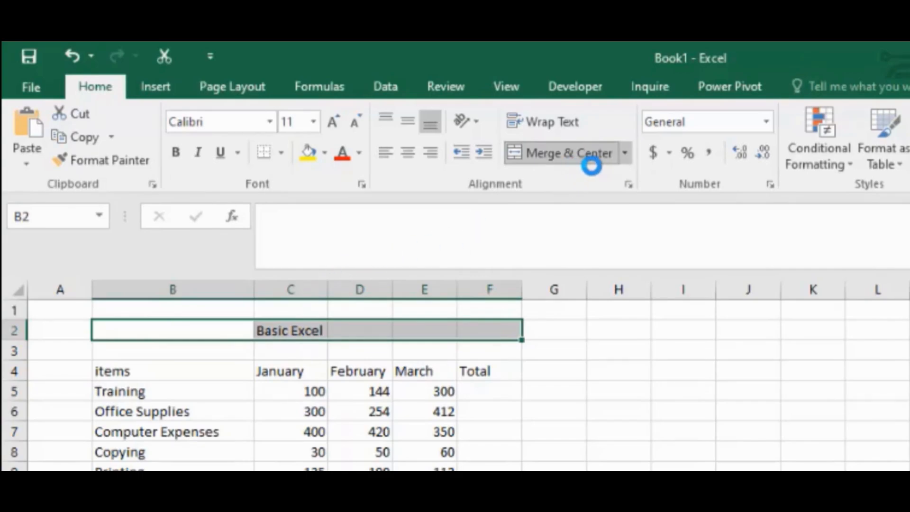
left_click(591, 166)
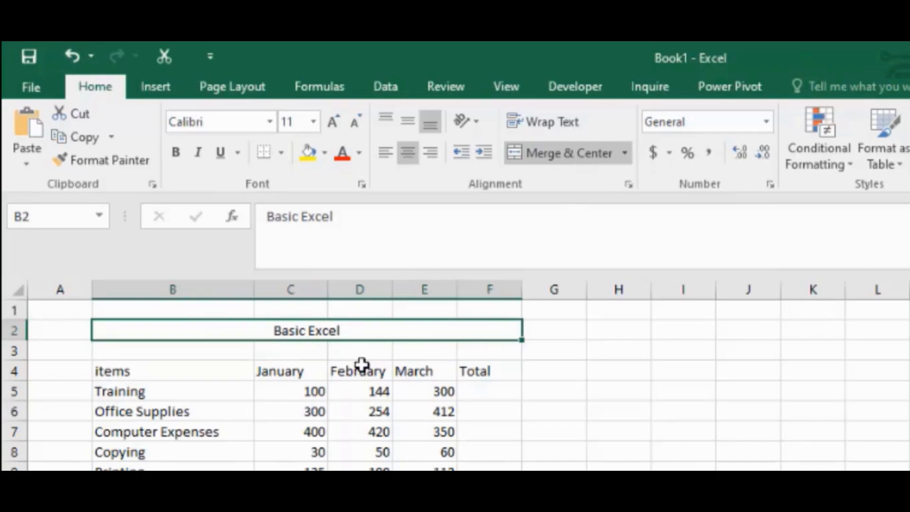
left_click(310, 350)
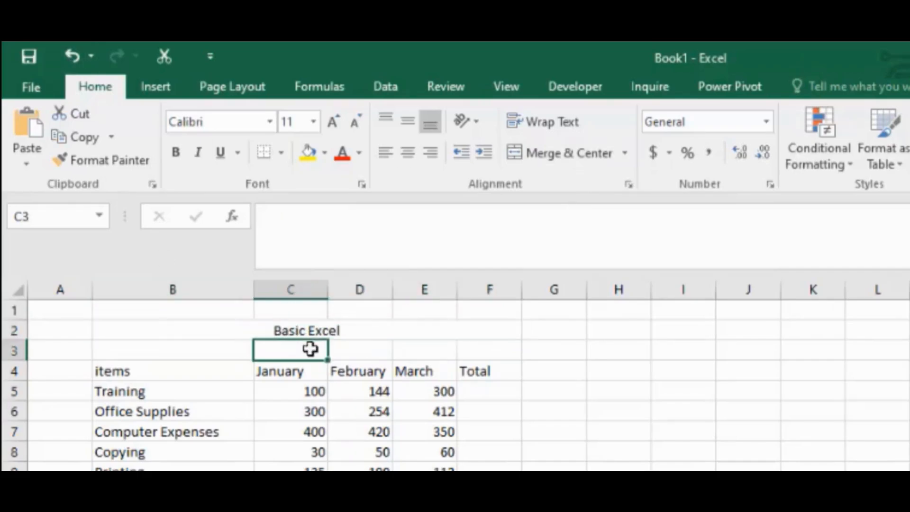
Enlarge the Basic Excel title to 18 points and preview font colours without applying one.
left_click(221, 330)
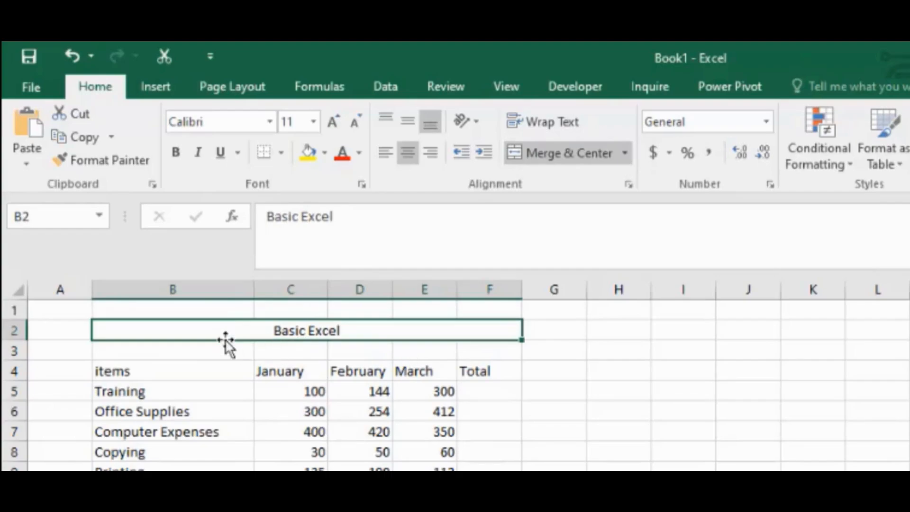
left_click(343, 125)
left_click(342, 125)
left_click(342, 125)
left_click(342, 126)
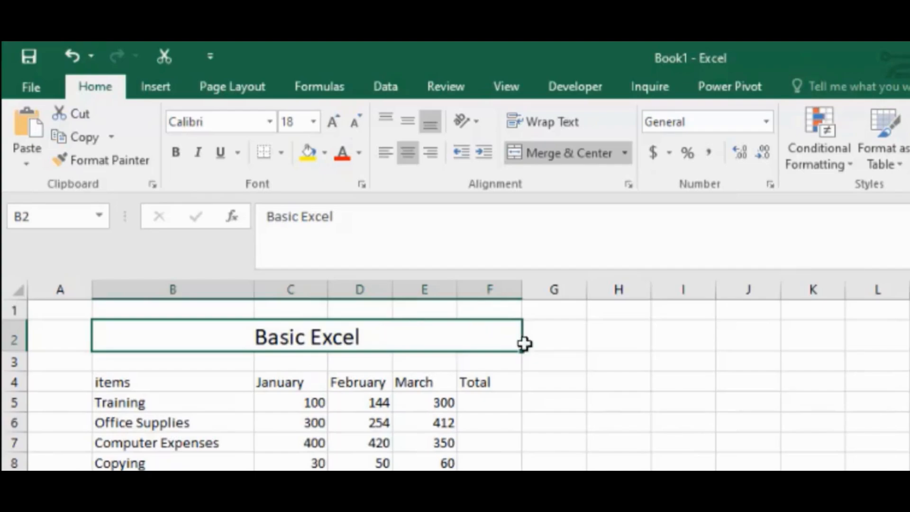
left_click(360, 151)
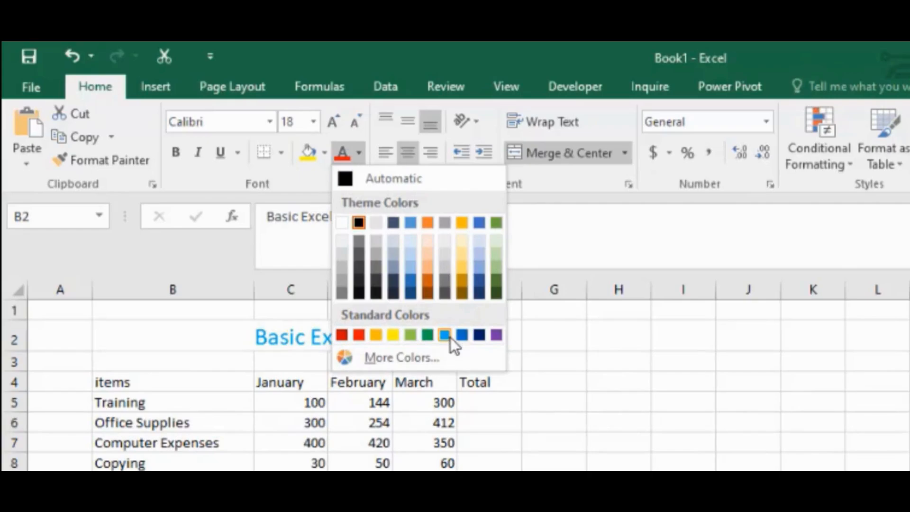
left_click(181, 343)
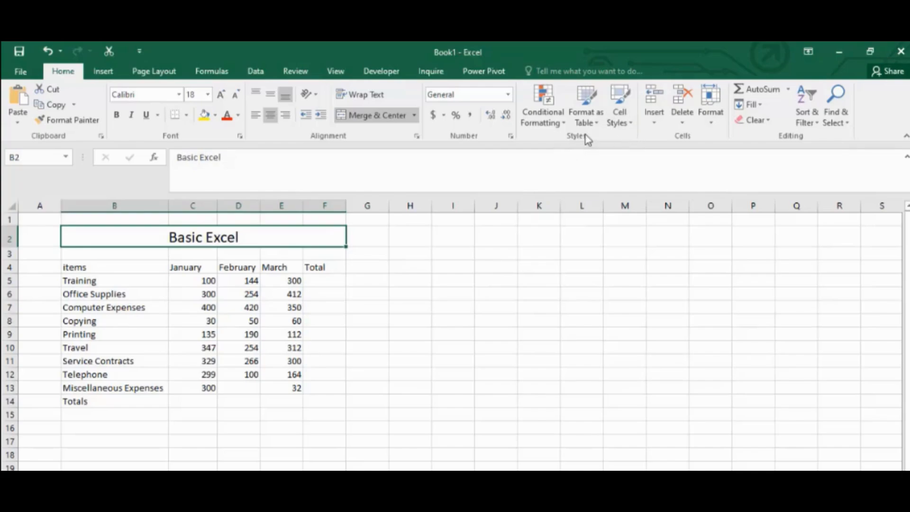
Apply the Heading 1 cell style to the merged Basic Excel title.
left_click(630, 121)
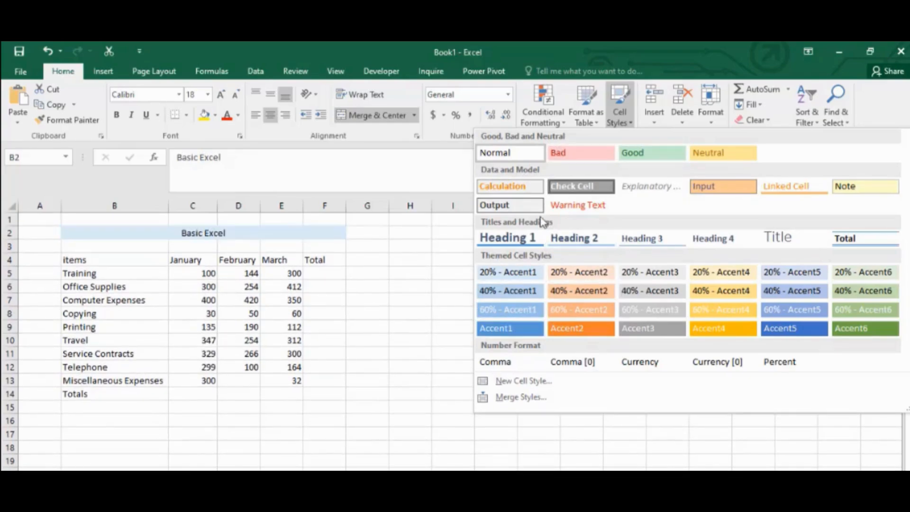
left_click(517, 239)
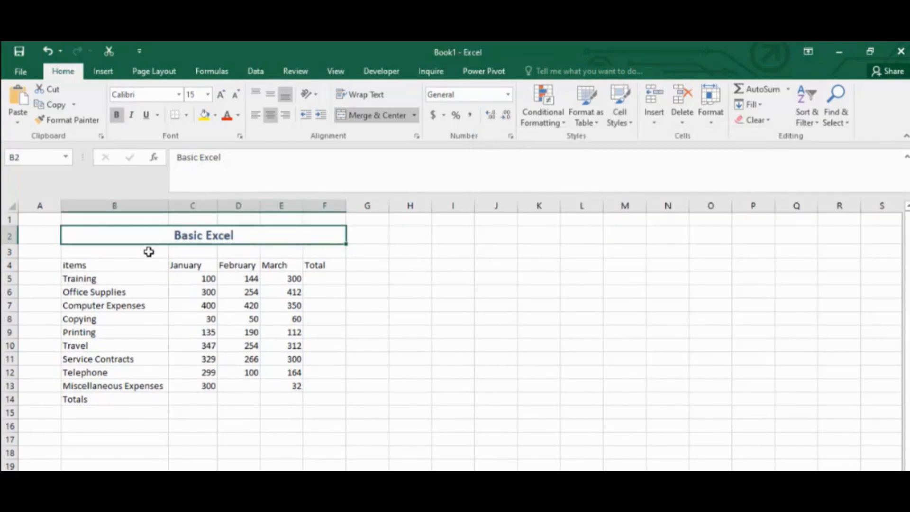
Capitalize the column heading in cell B4 so it reads "Items".
left_click(118, 264)
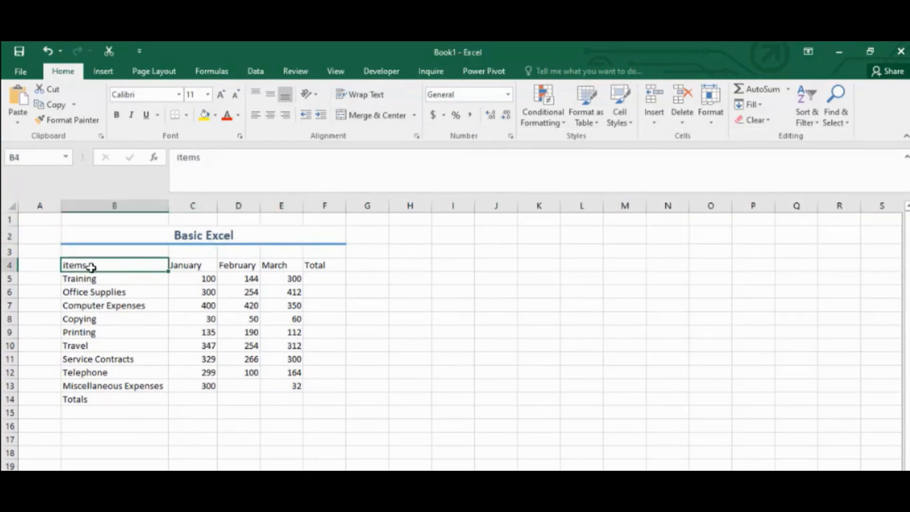
left_click(181, 162)
key("BackSpace")
type("I")
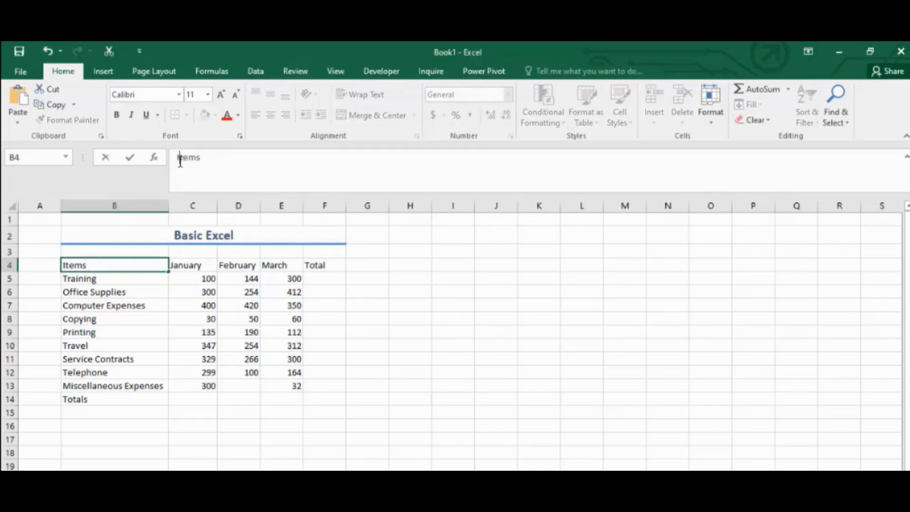
left_click(136, 309)
left_click(131, 270)
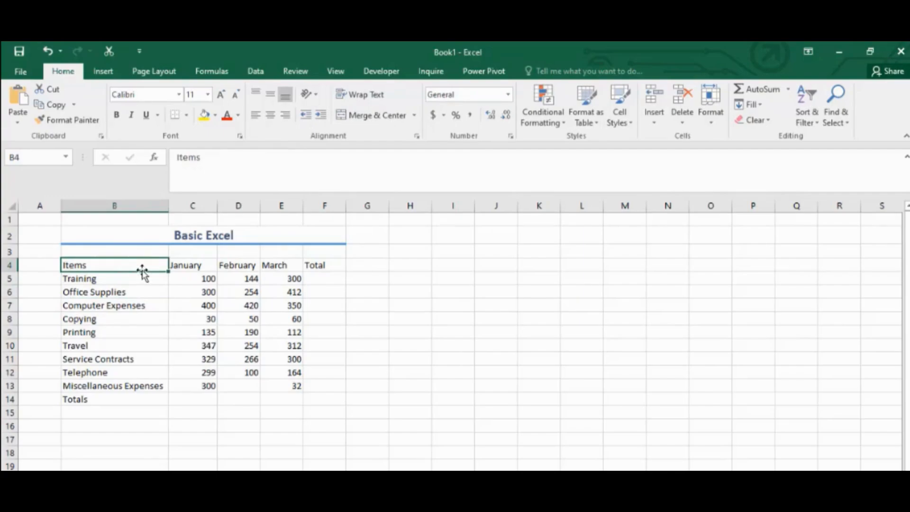
Review the table's January to March columns and the cells in the Totals row and Total column meant for sums.
left_click(203, 268)
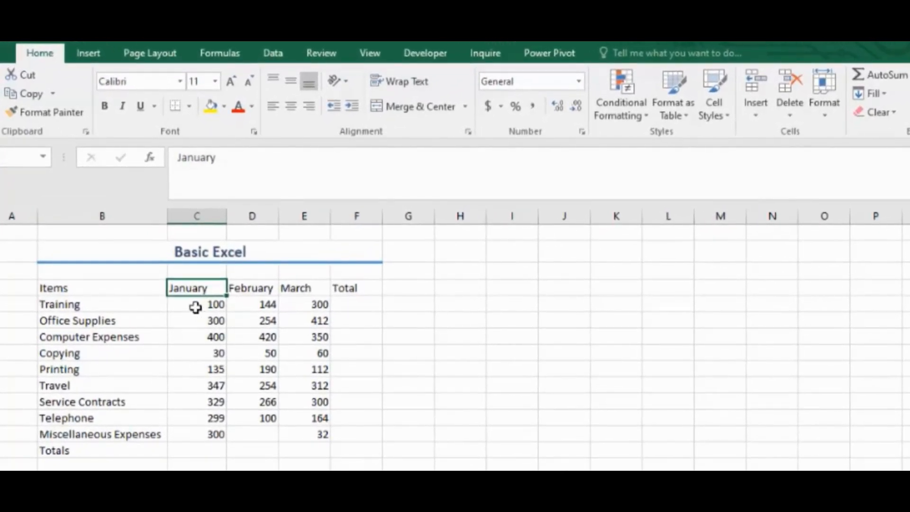
left_click(196, 307)
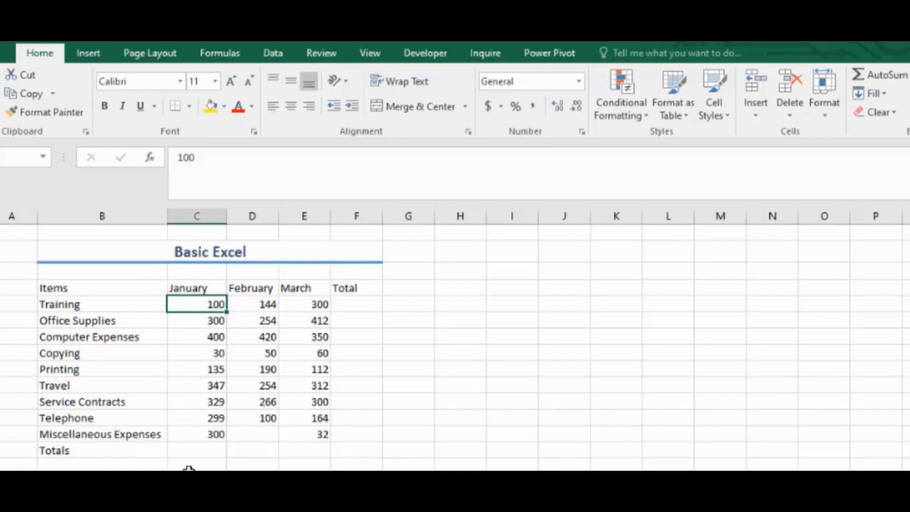
left_click(189, 449)
left_click(243, 444)
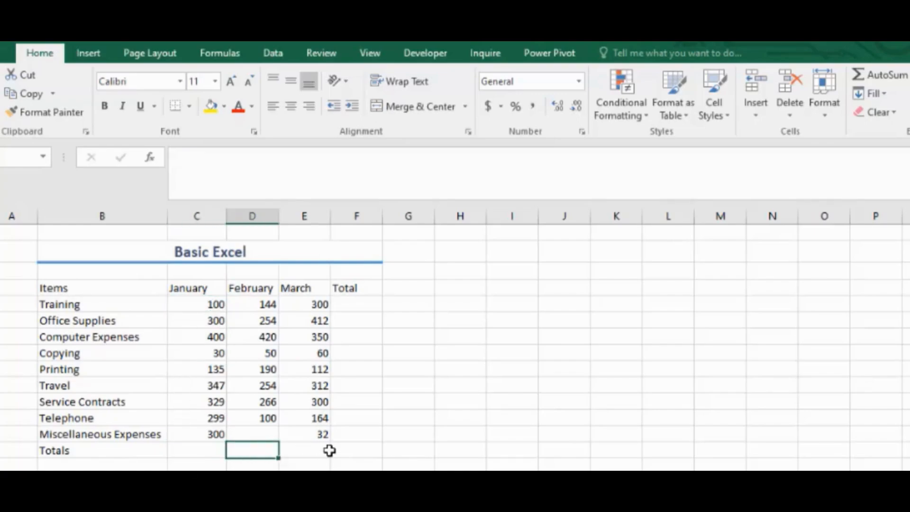
left_click(324, 450)
left_click(359, 306)
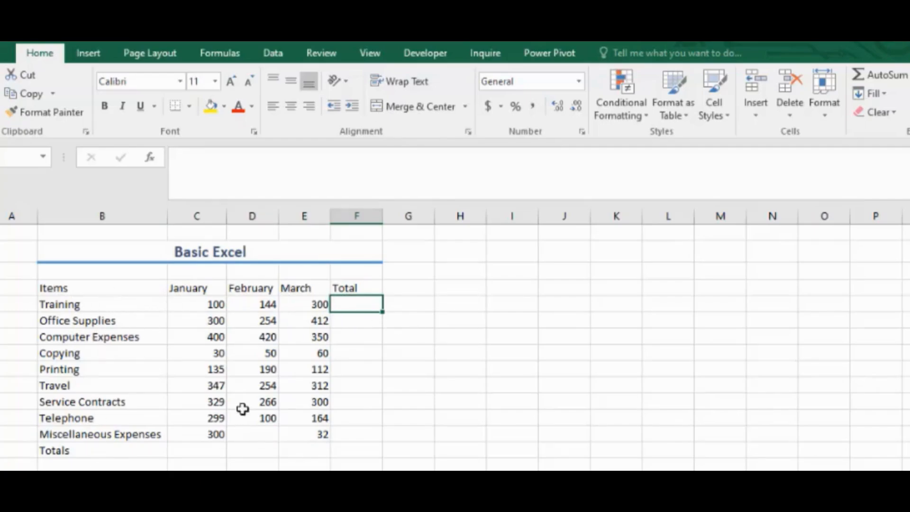
left_click(188, 457)
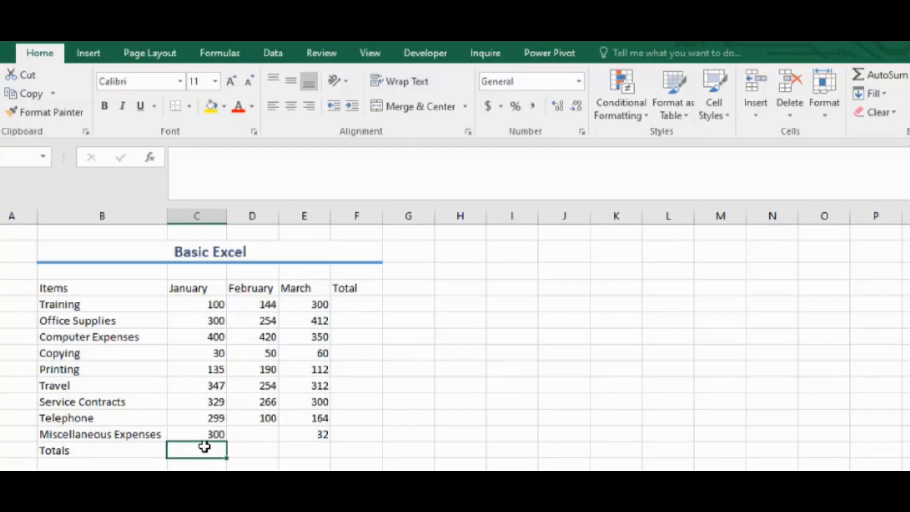
left_click(79, 289)
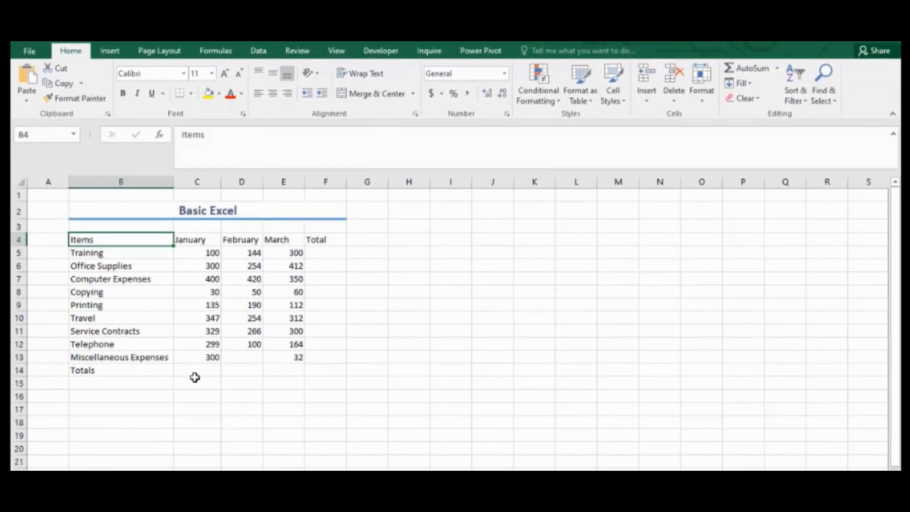
left_click(195, 378)
left_click(188, 369)
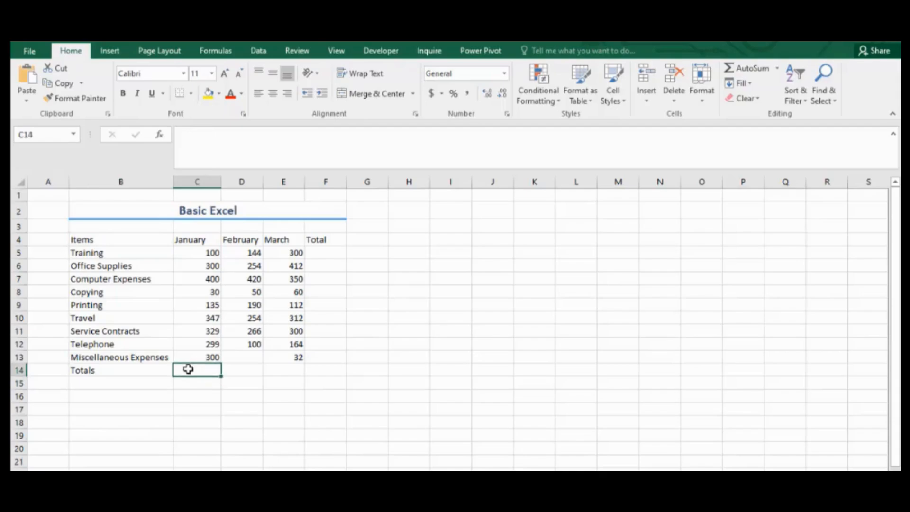
left_click(591, 317)
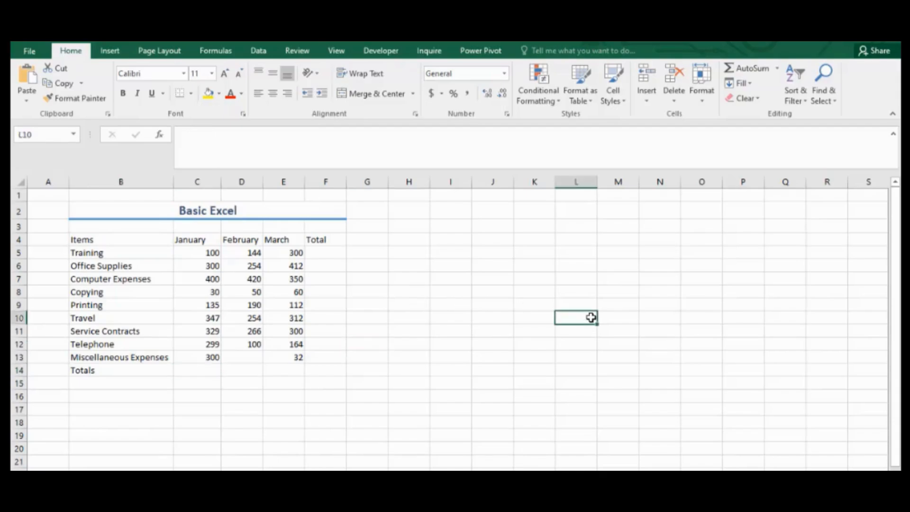
Try a cell-reference formula =L11 in the empty cell L10 and clear it again.
type("=")
left_click(613, 317)
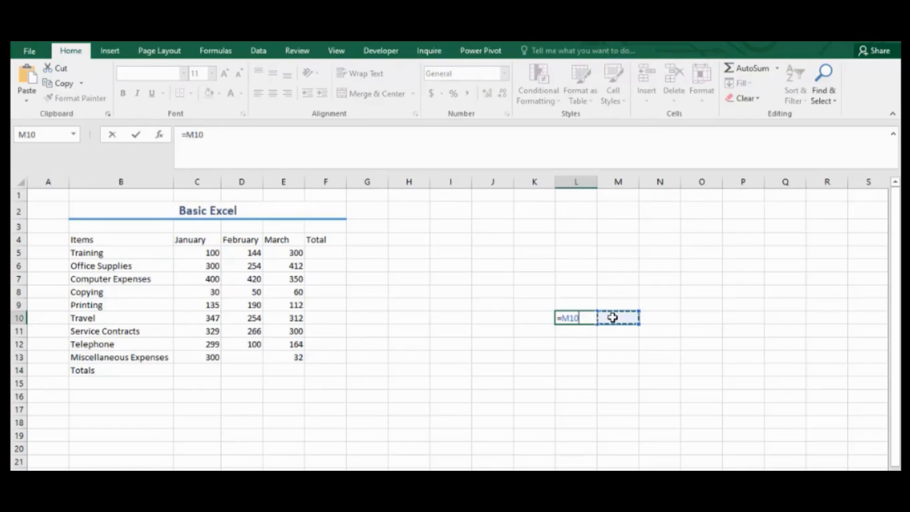
left_click(582, 335)
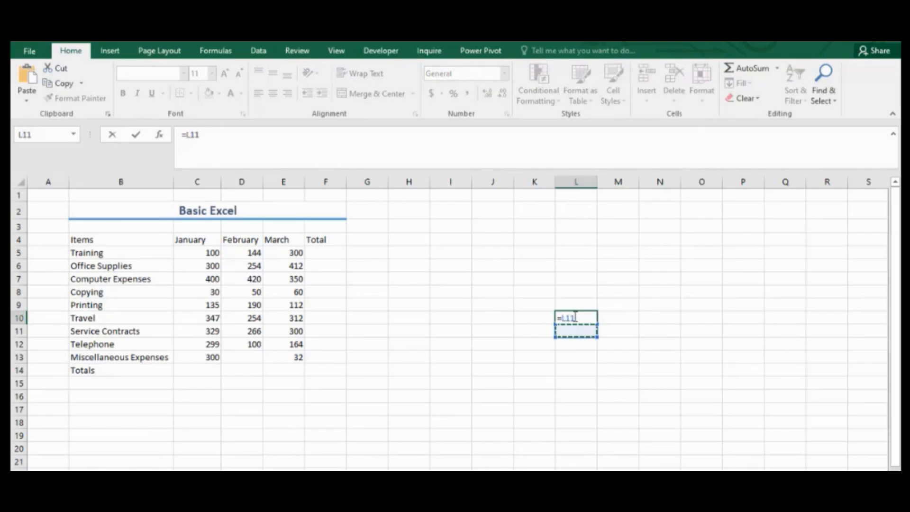
key("Return")
left_click(520, 330)
left_click(580, 318)
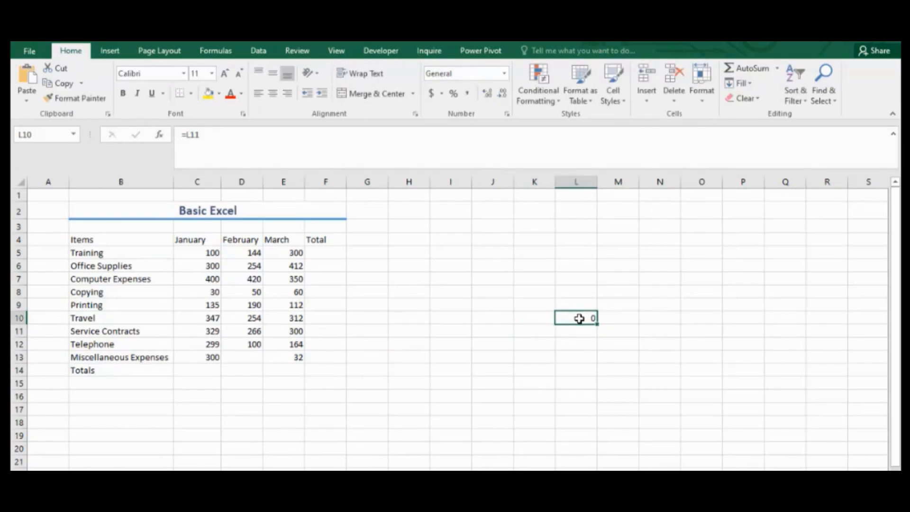
key("Delete")
left_click(620, 318)
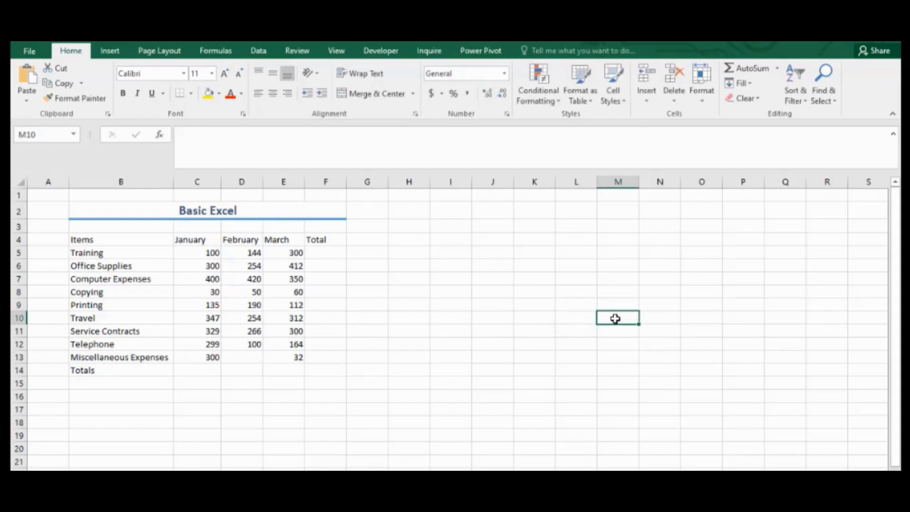
type("=")
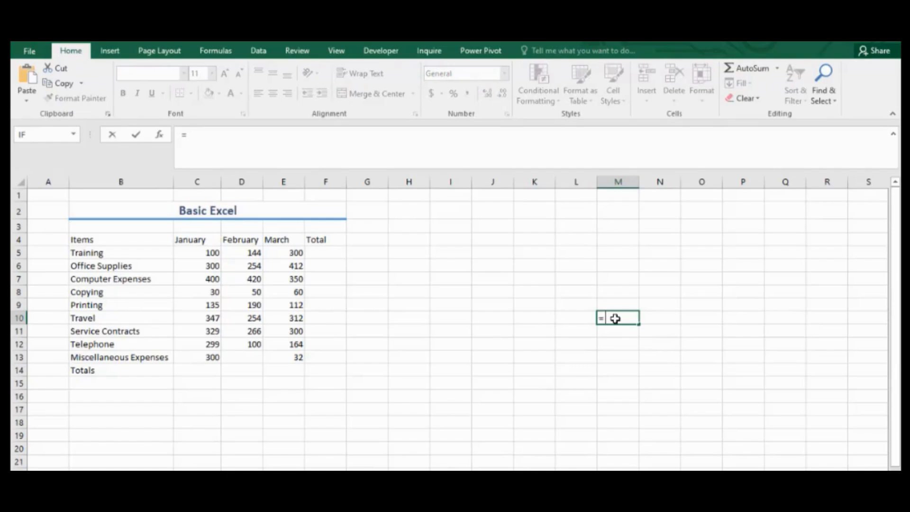
key("Escape")
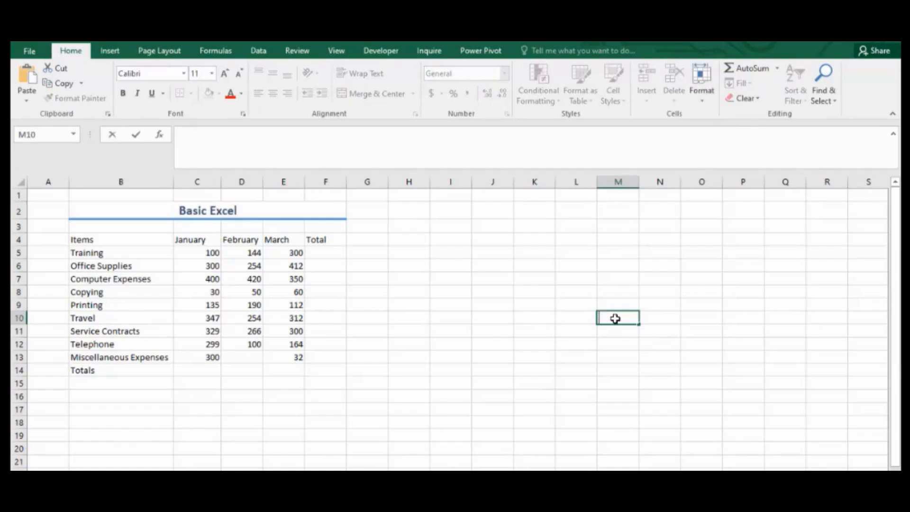
left_click_drag(541, 332, 450, 331)
Begin a SUM formula in the January Totals cell C14 and discard it.
left_click(194, 375)
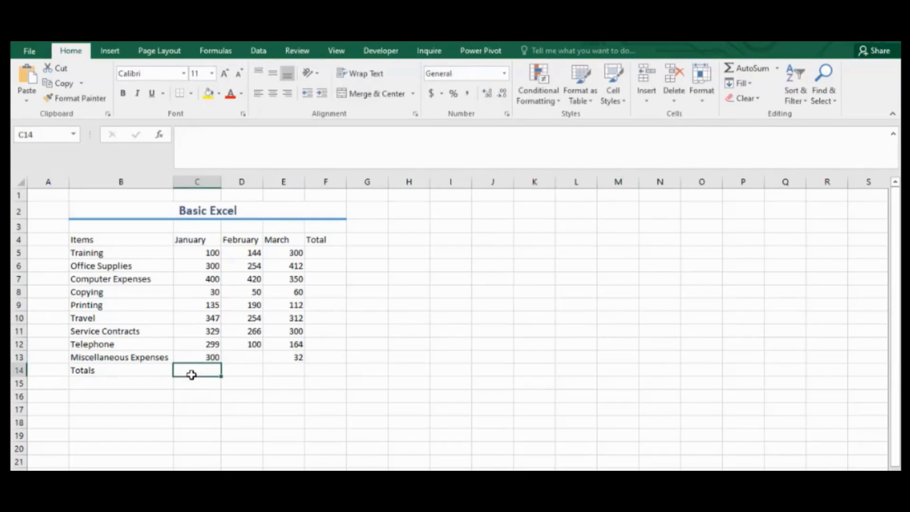
type("=")
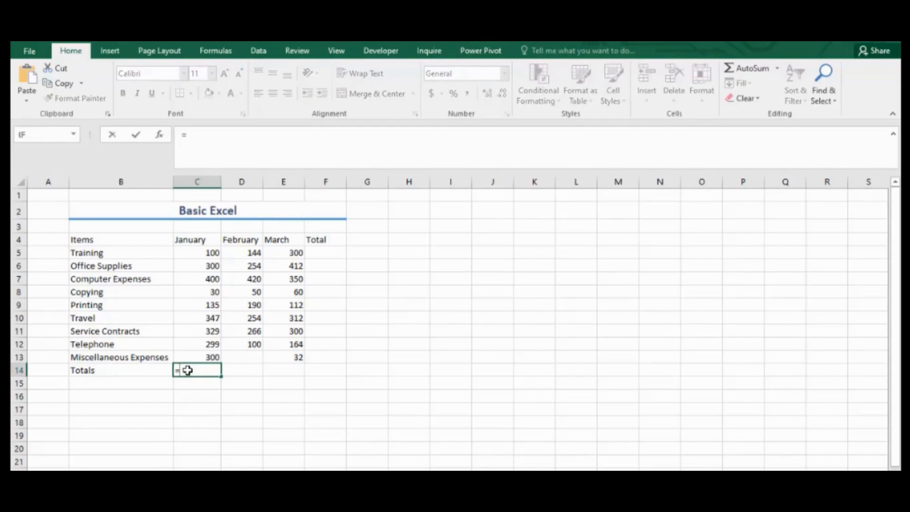
type("SUm")
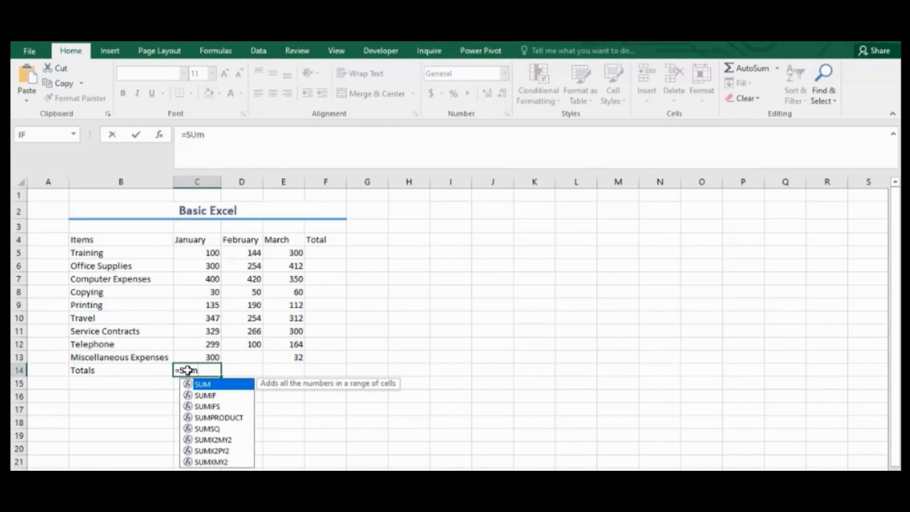
key("BackSpace")
key("BackSpace")
key("BackSpace")
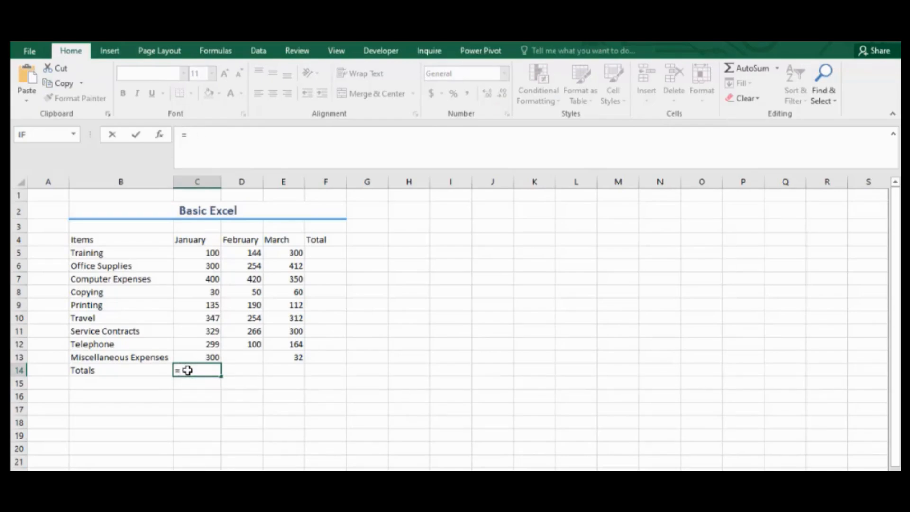
type("SUm")
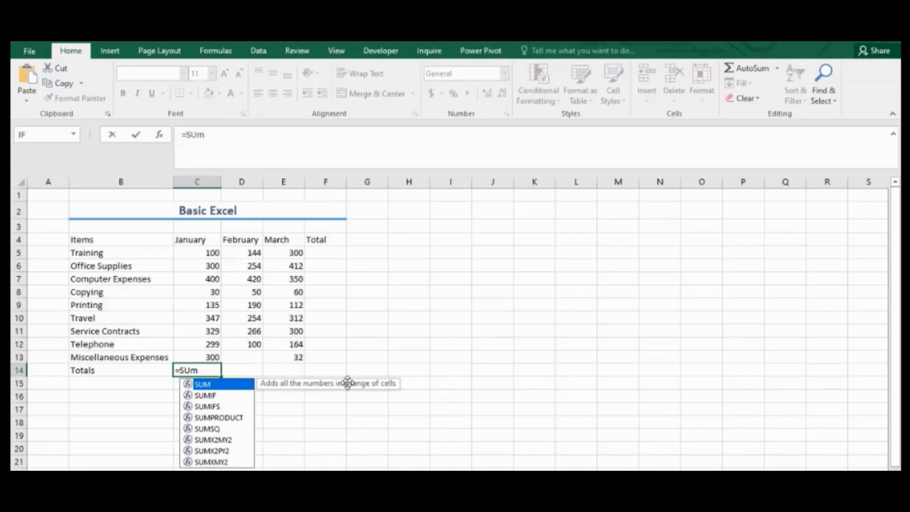
left_click(216, 53)
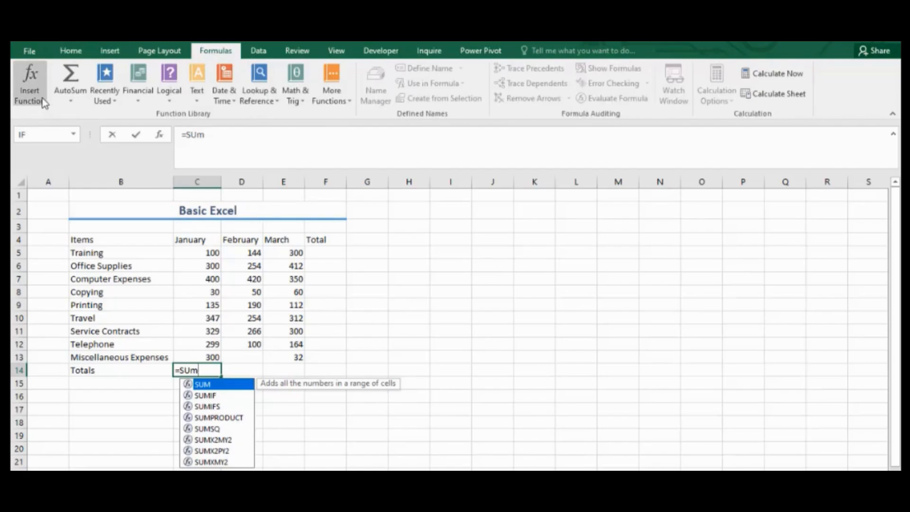
key("BackSpace")
key("BackSpace")
key("BackSpace")
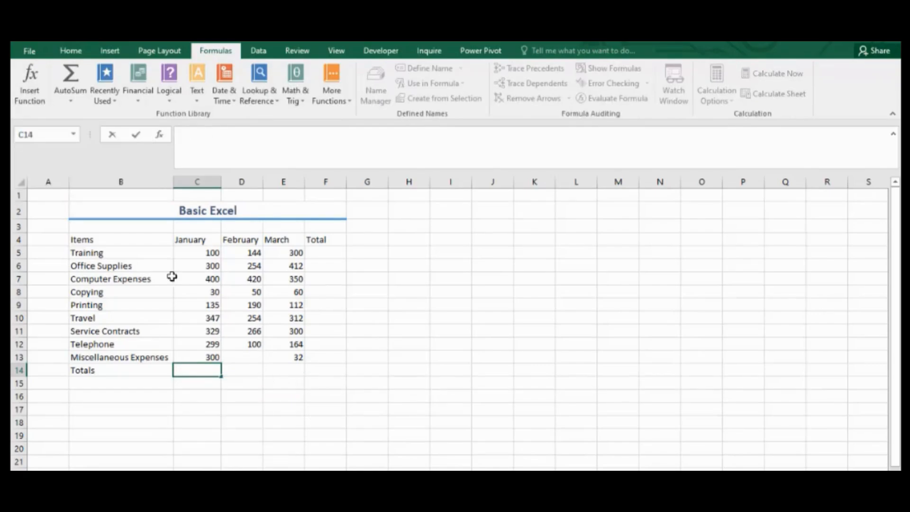
Insert the SUM function for the range C5:C13 in cell C14, choosing it from the most recently used functions.
left_click(35, 89)
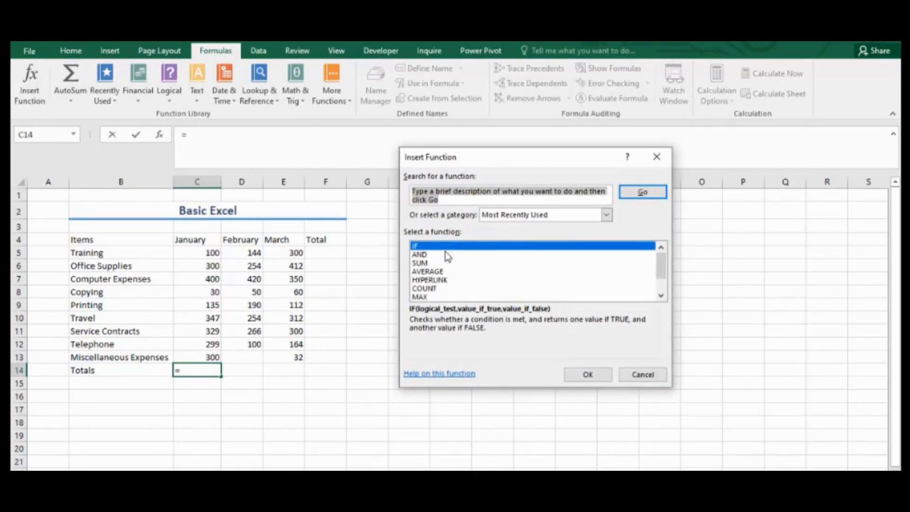
left_click(424, 263)
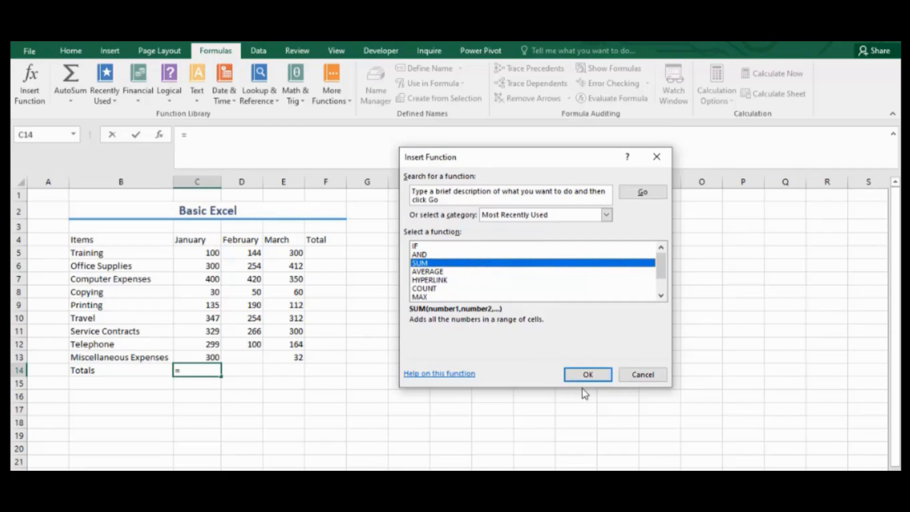
left_click(586, 376)
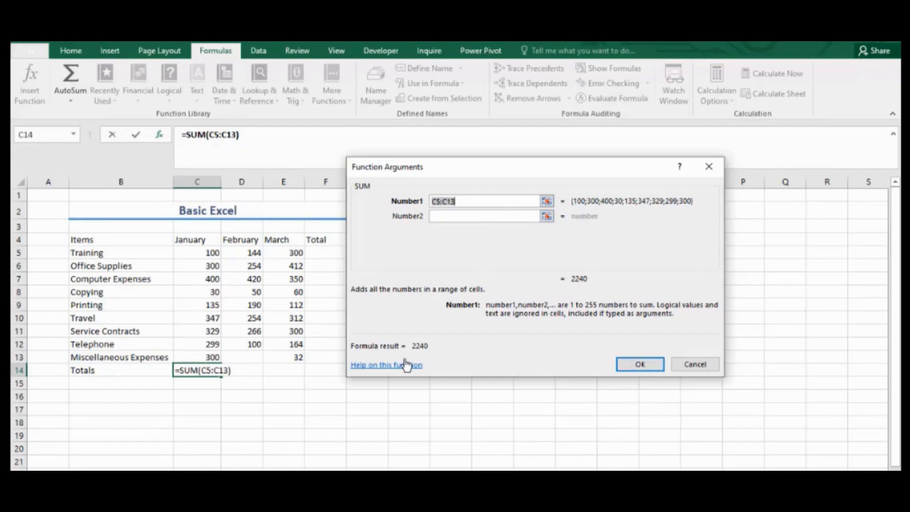
left_click(641, 366)
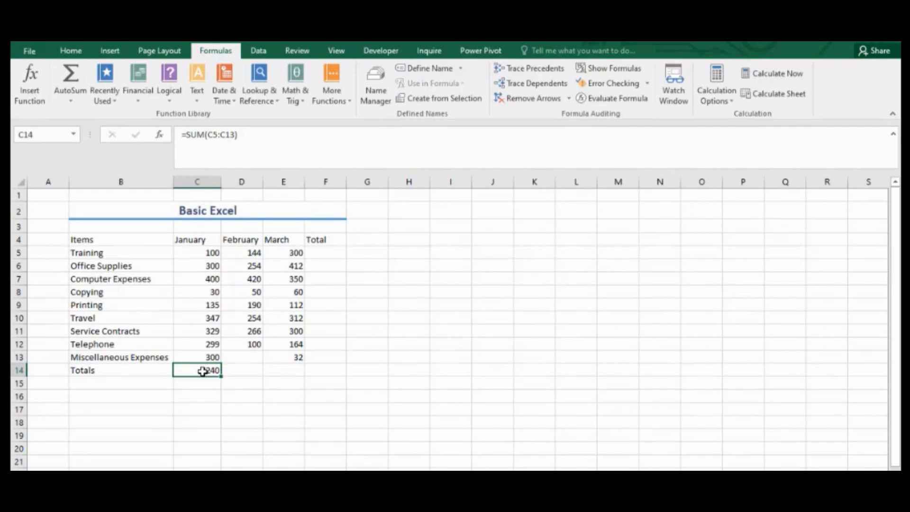
Replace the contents of the January Totals cell C14 with the manually written formula =SUM(C5:C13).
double_click(203, 371)
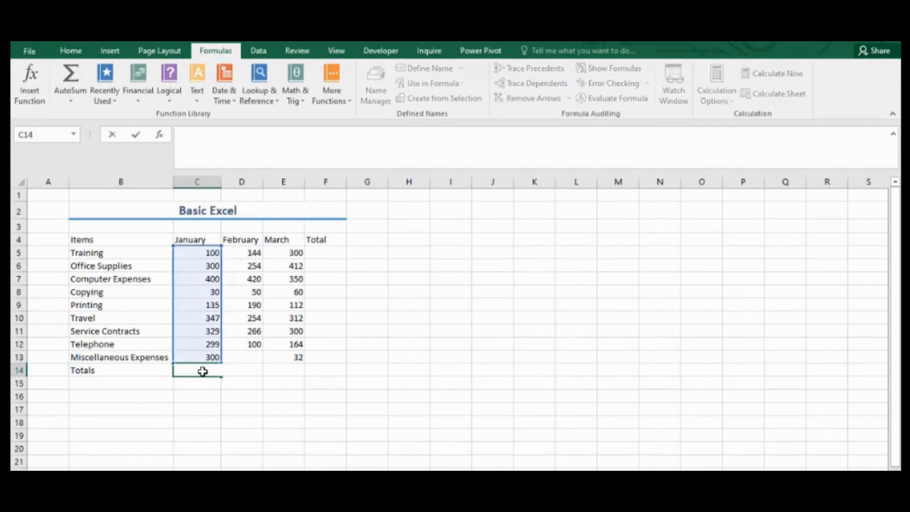
type("SUM")
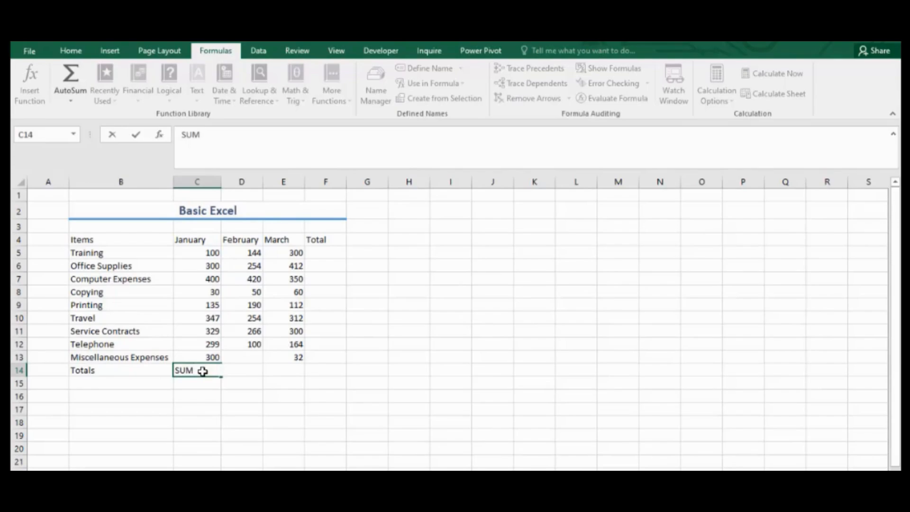
key("Escape")
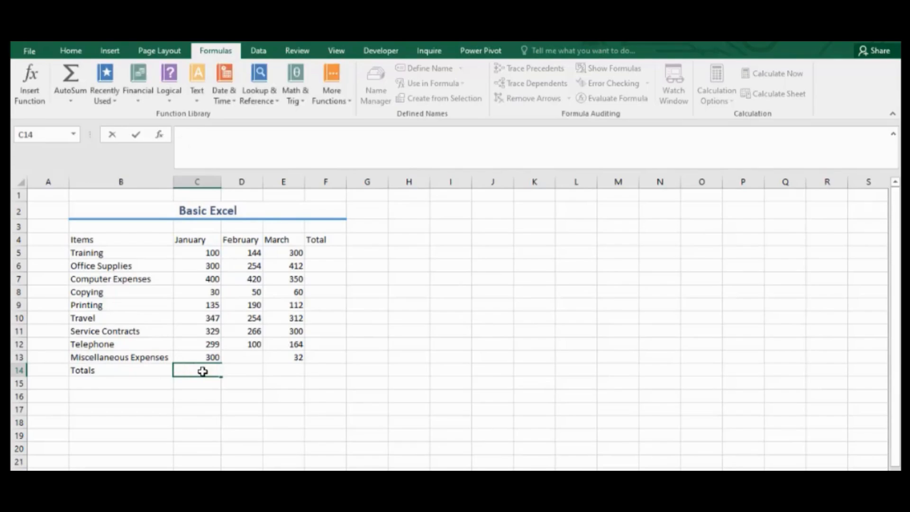
type("=SUM")
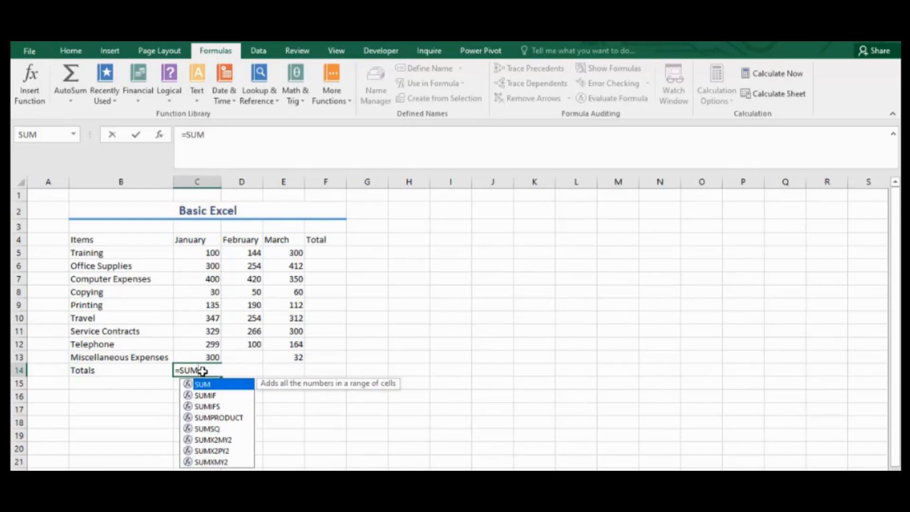
type("(")
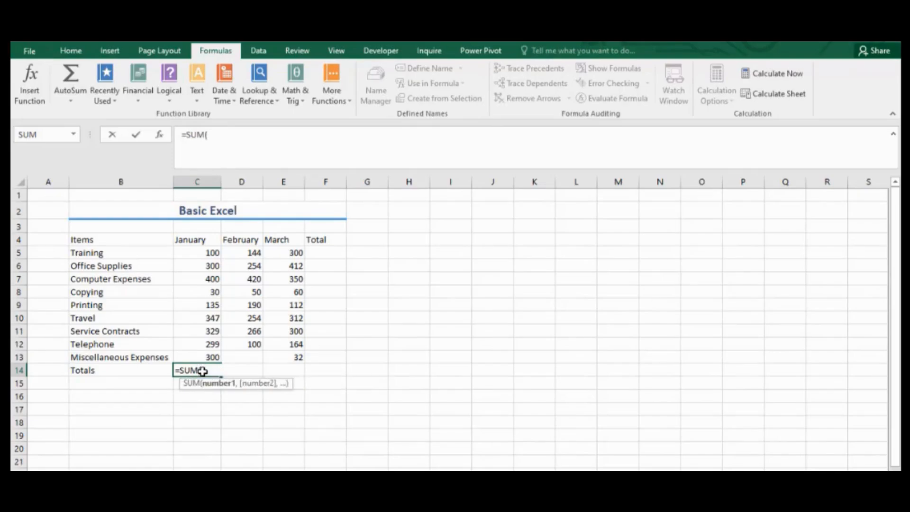
type("C")
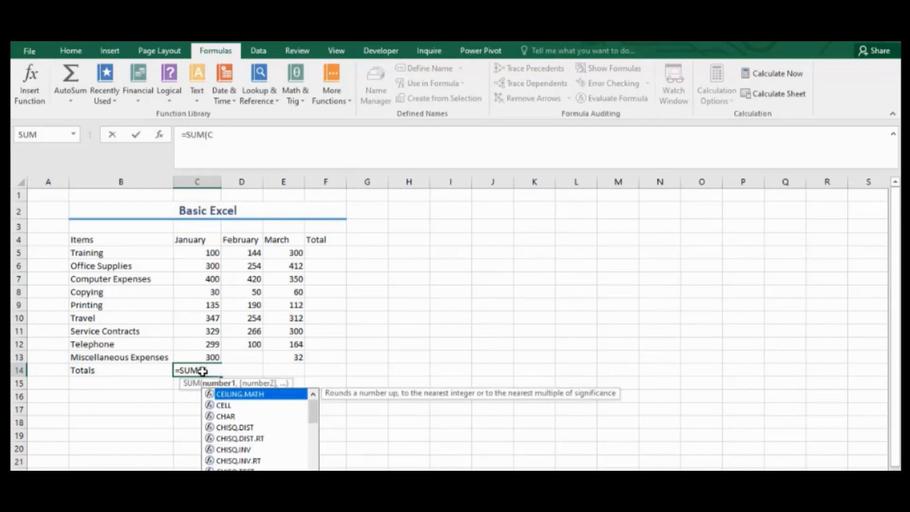
key("BackSpace")
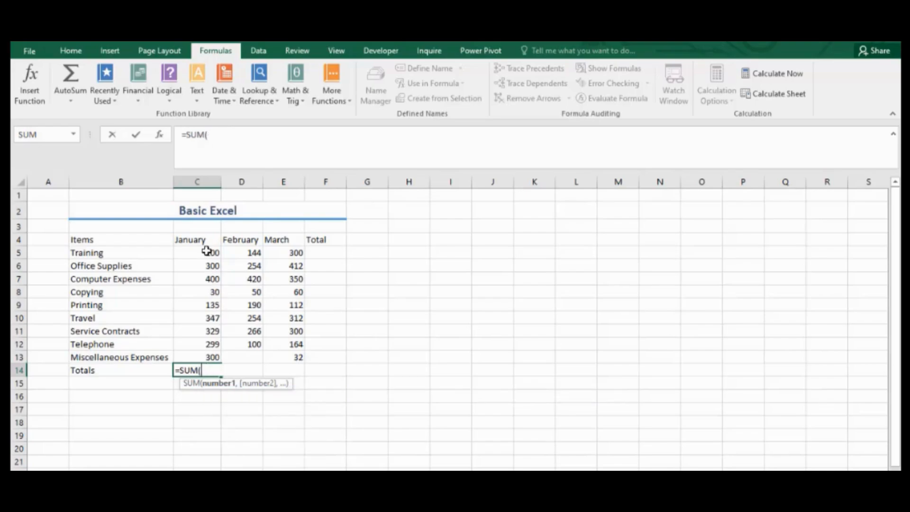
type("C5")
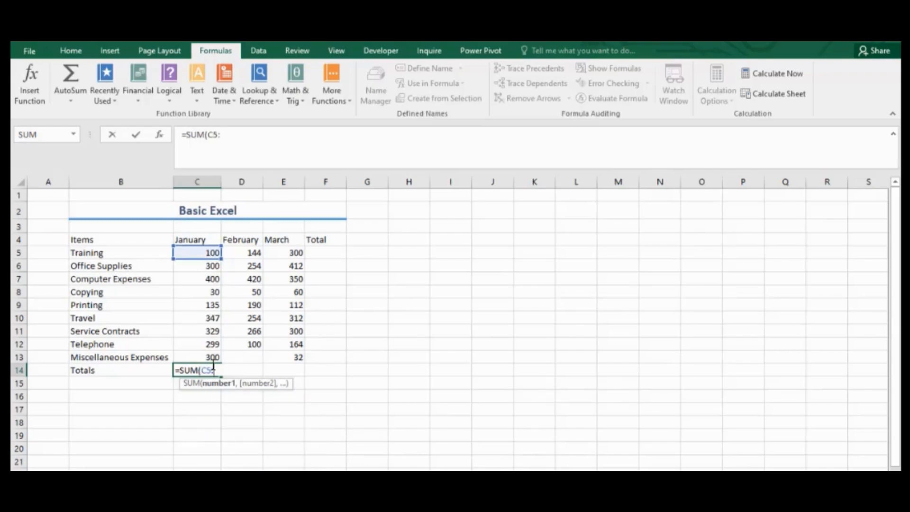
type(":C13")
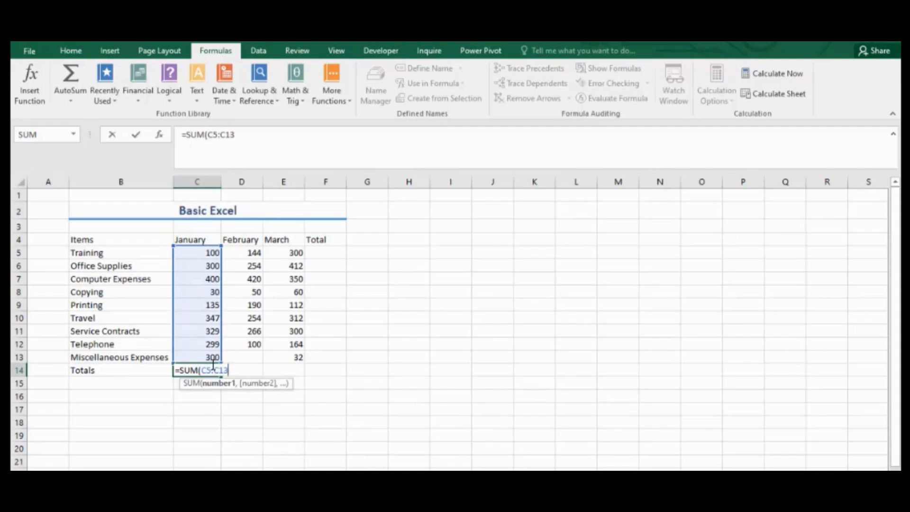
type(")")
key("Return")
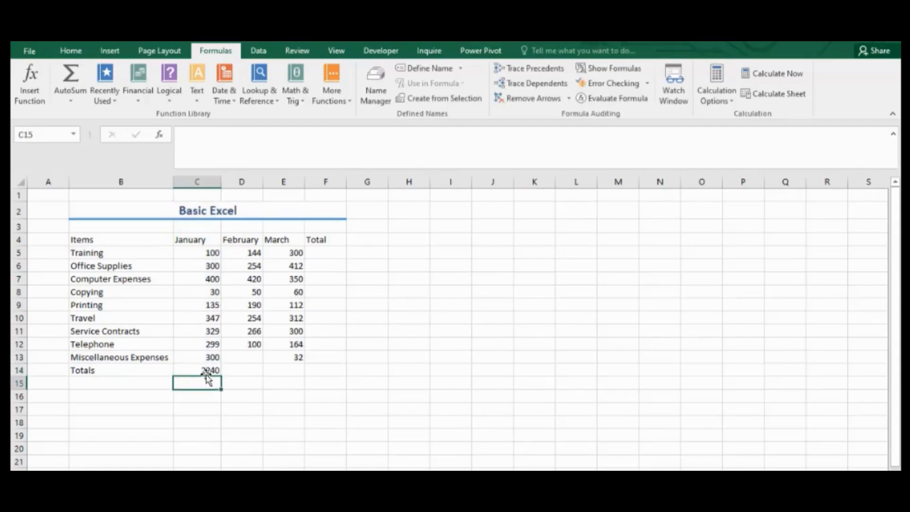
left_click(201, 368)
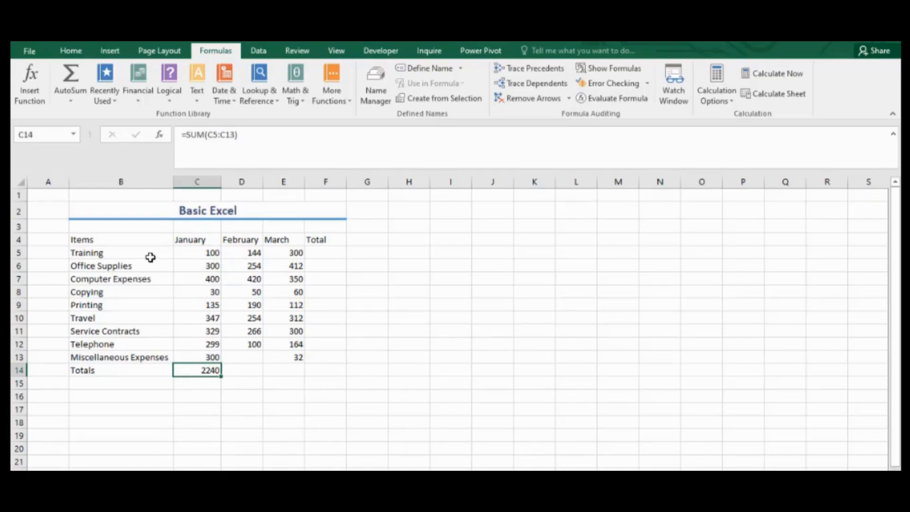
Select the range C5:F14 covering the monthly amounts, the Total column and the Totals row.
left_click(176, 254)
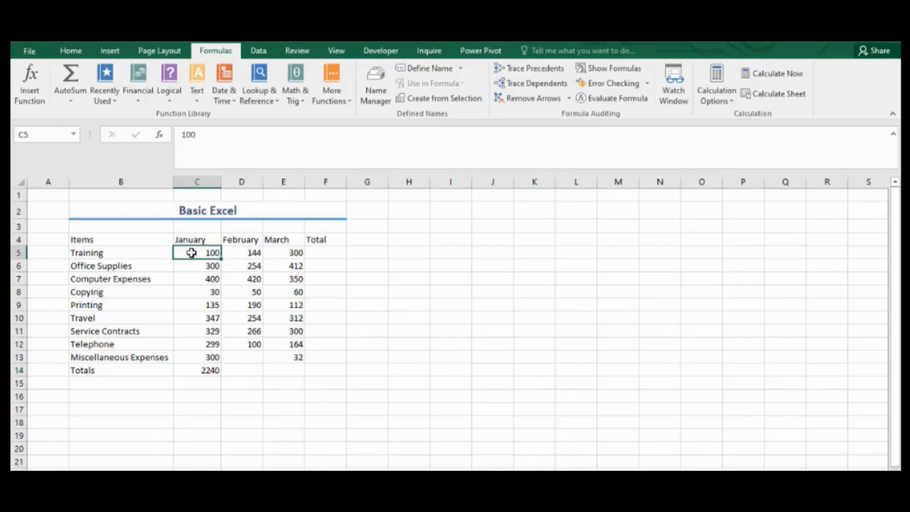
key("shift+Down")
key("shift+Down")
key("shift+Down")
key("shift+Down")
key("shift+Down")
key("shift+Down")
key("shift+Down")
key("shift+Down")
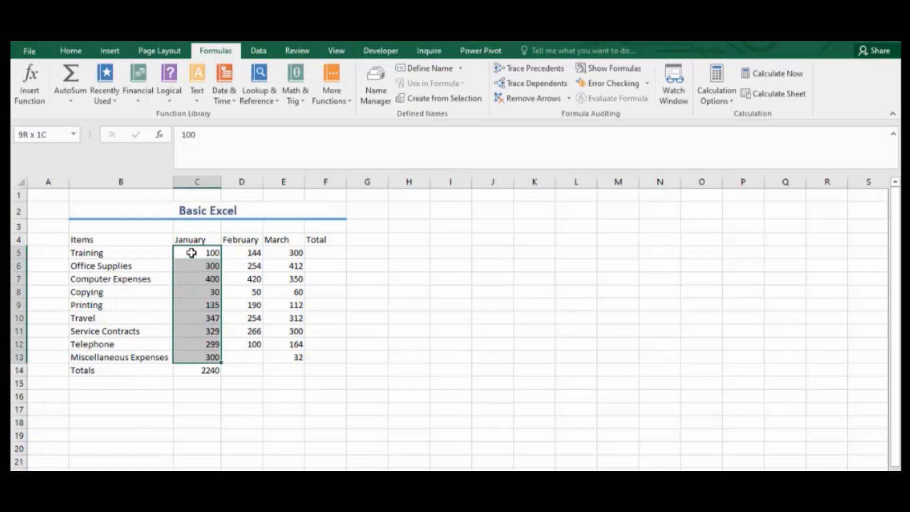
key("shift+Right")
key("shift+Right")
key("shift+Right")
key("shift+Down")
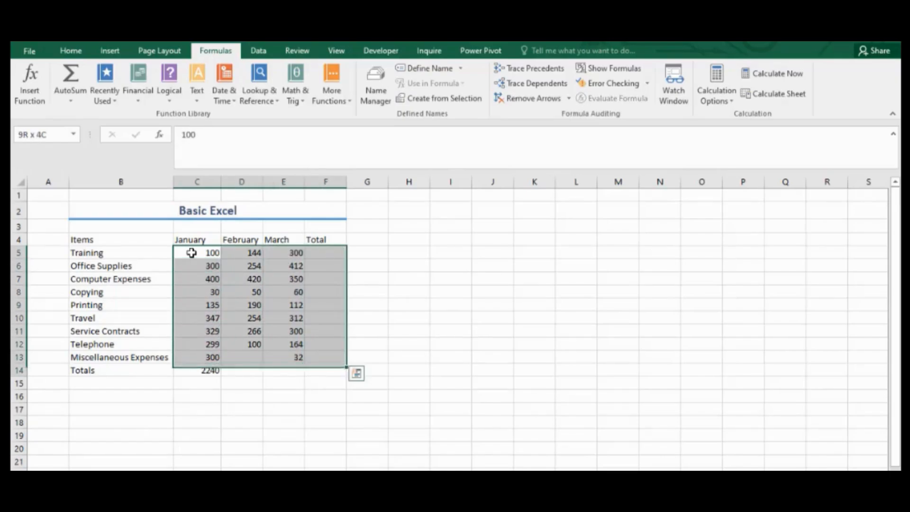
left_click(76, 56)
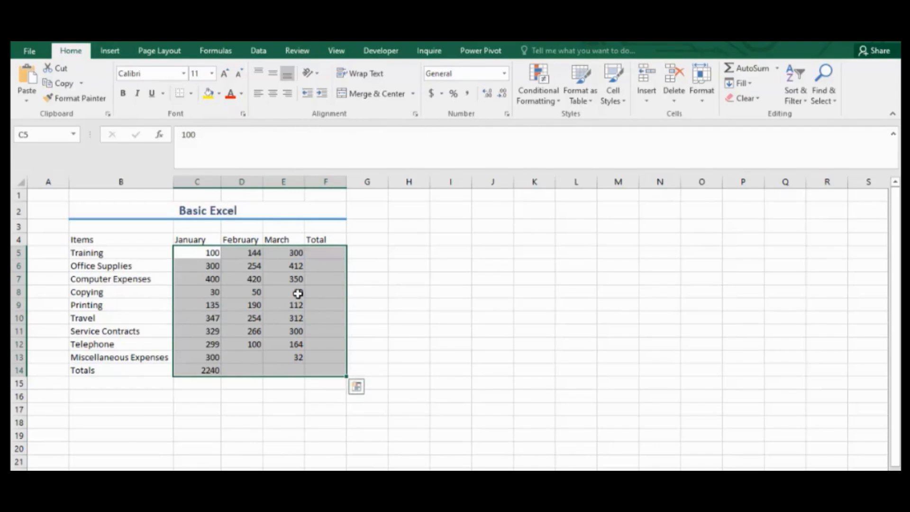
left_click(205, 256)
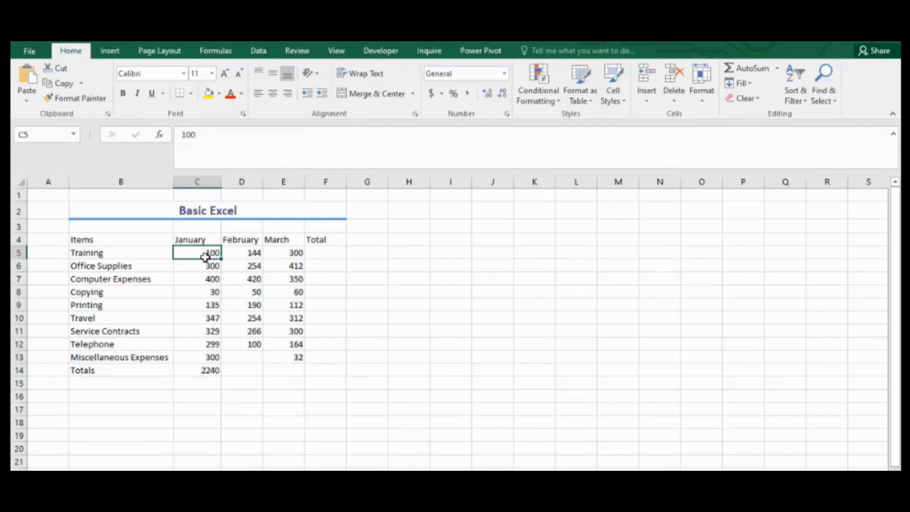
key("shift+Right")
key("shift+Down")
key("shift+Right")
key("shift+Down")
key("shift+Down")
key("shift+Down")
key("shift+Down")
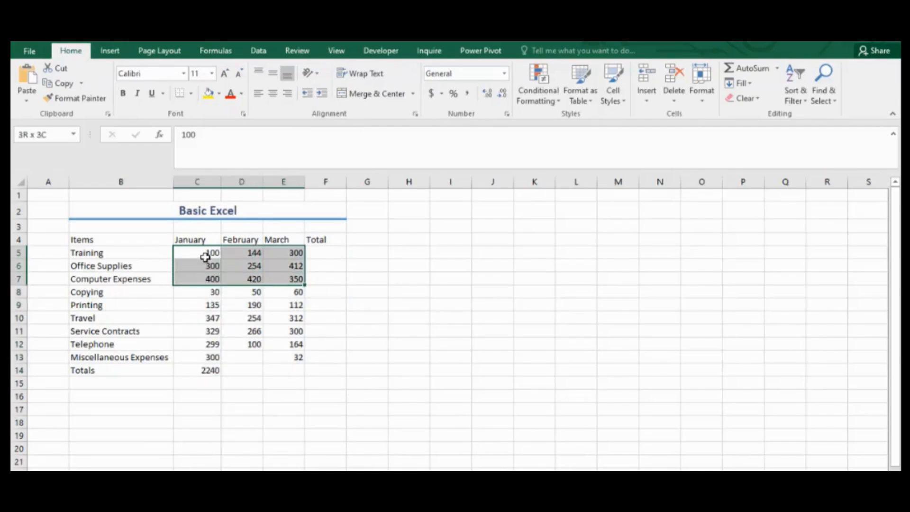
left_click(224, 262)
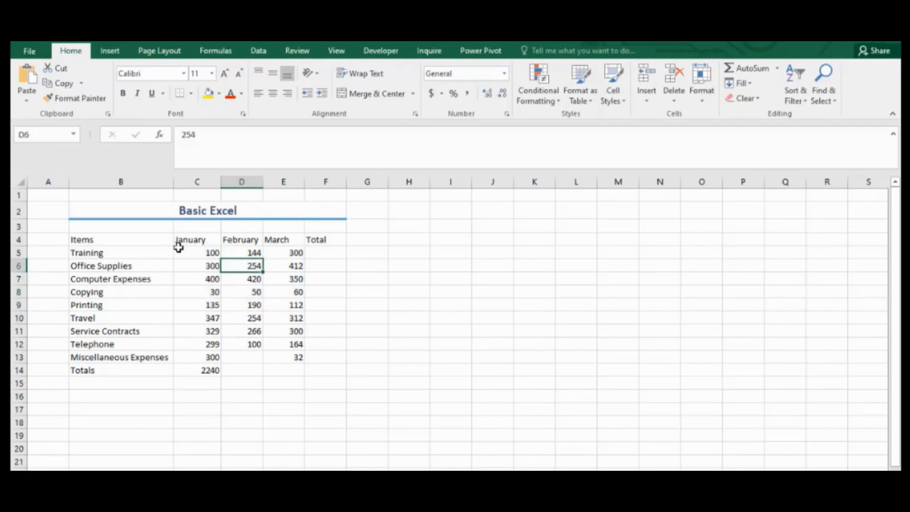
Apply the Currency format to the range C5:F14 and change it to the Accounting format with the US dollar symbol.
left_click(174, 250)
mouse_move(174, 249)
left_mouse_down()
mouse_move(177, 261)
mouse_move(266, 304)
mouse_move(180, 255)
left_mouse_up()
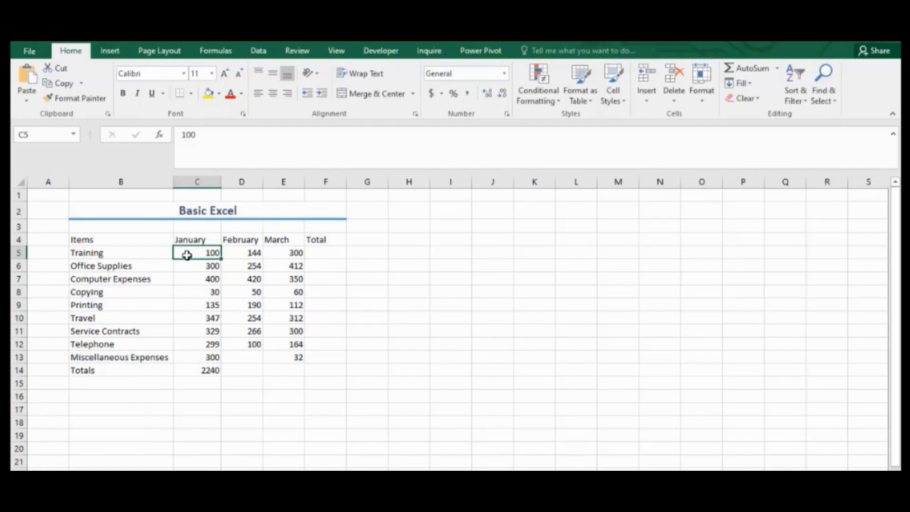
key("shift+Down")
key("shift+Down")
key("shift+Down")
key("shift+Down")
key("shift+Down")
key("shift+Down")
key("shift+Down")
key("shift+Down")
key("shift+Down")
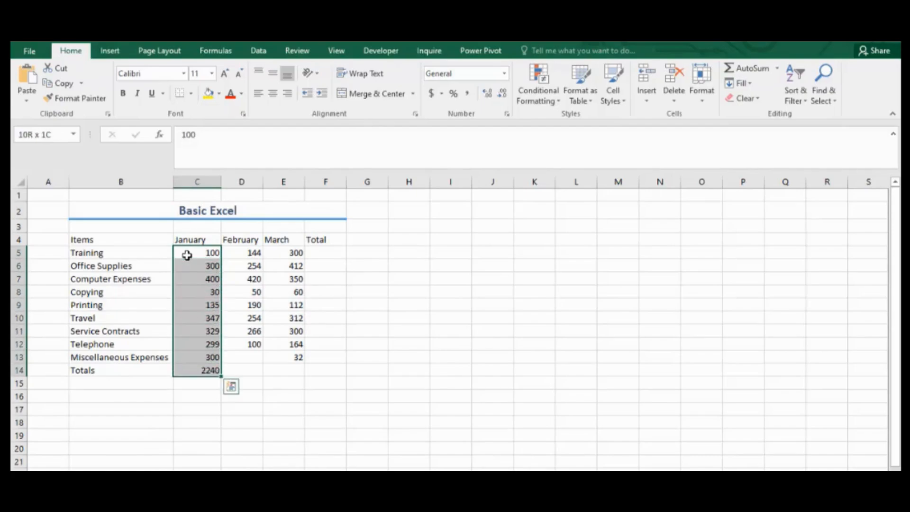
key("shift+Right")
key("shift+Right")
key("shift+Right")
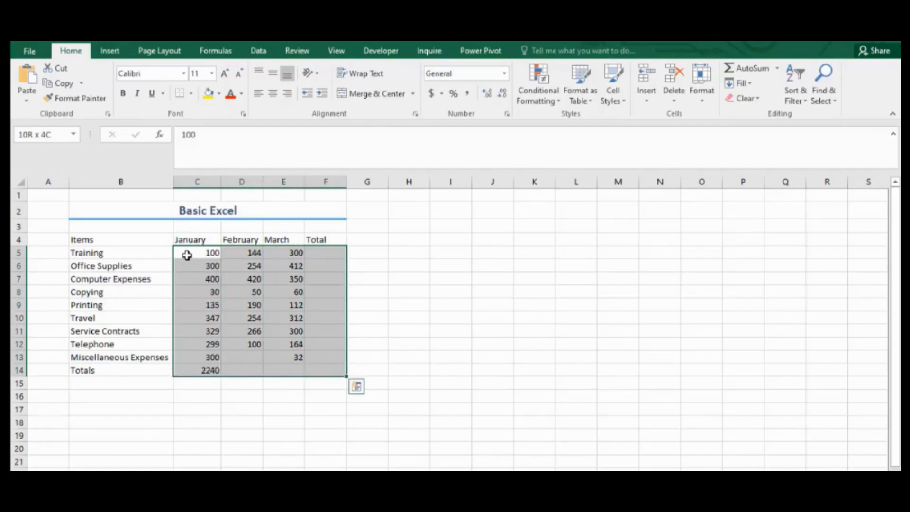
key("shift+Right")
key("shift+Left")
left_click(505, 74)
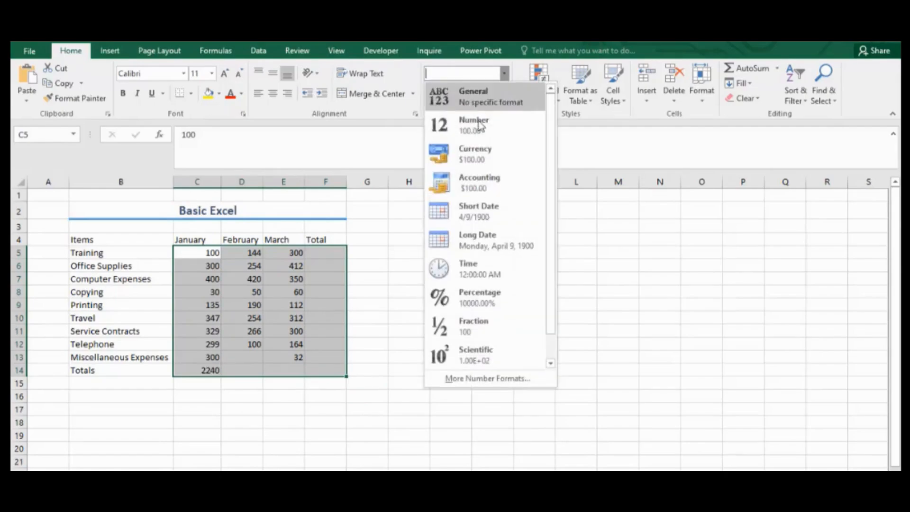
left_click(506, 74)
left_click(507, 74)
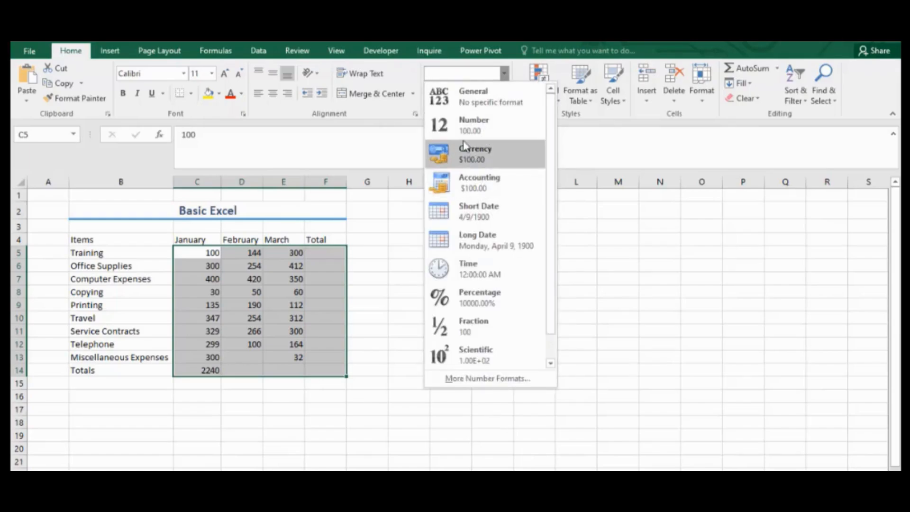
left_click(482, 162)
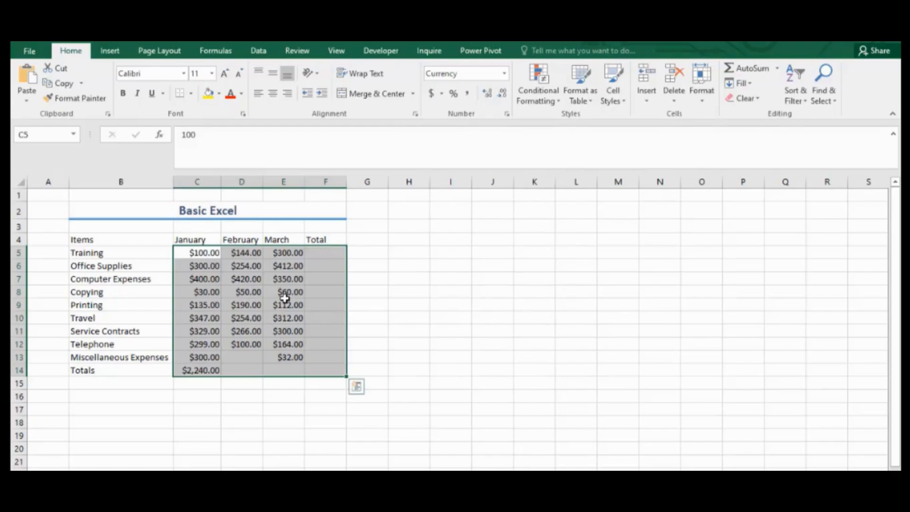
left_click(443, 94)
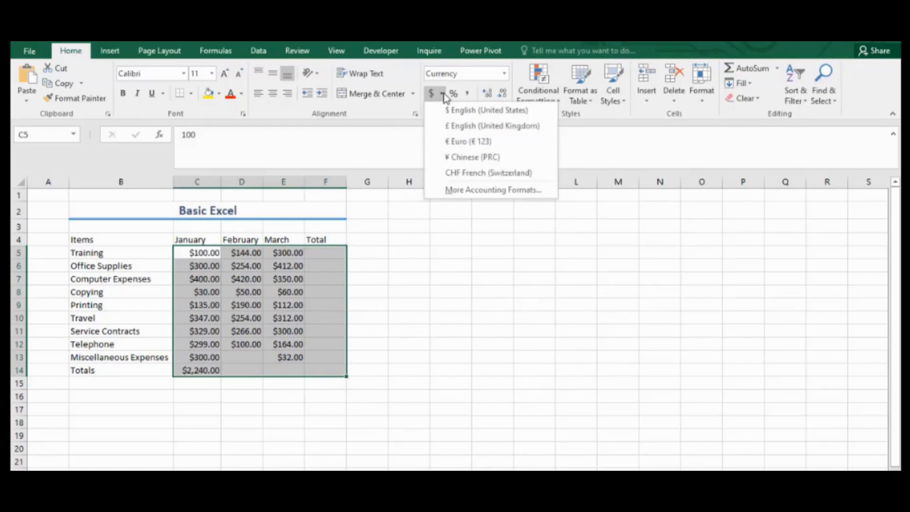
left_click(462, 141)
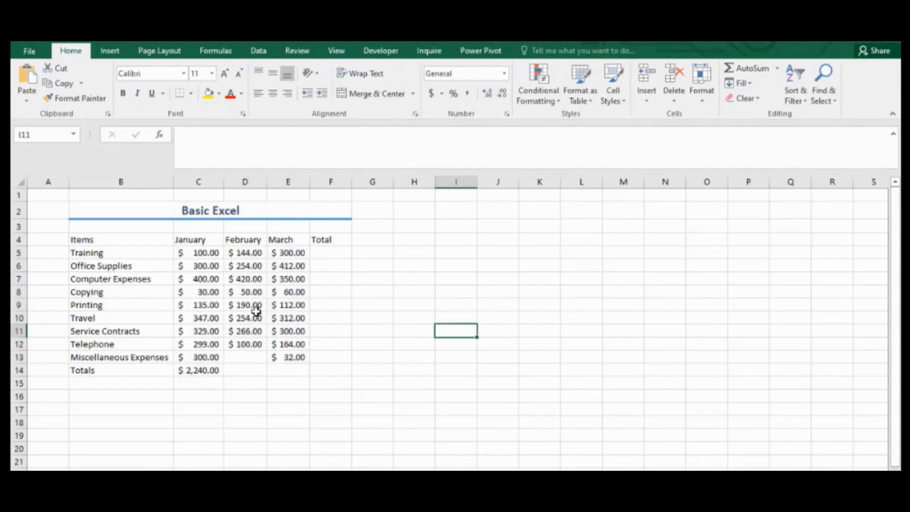
Enter the formula =SUM(D5:D13) in the February Totals cell D14.
left_click(205, 370)
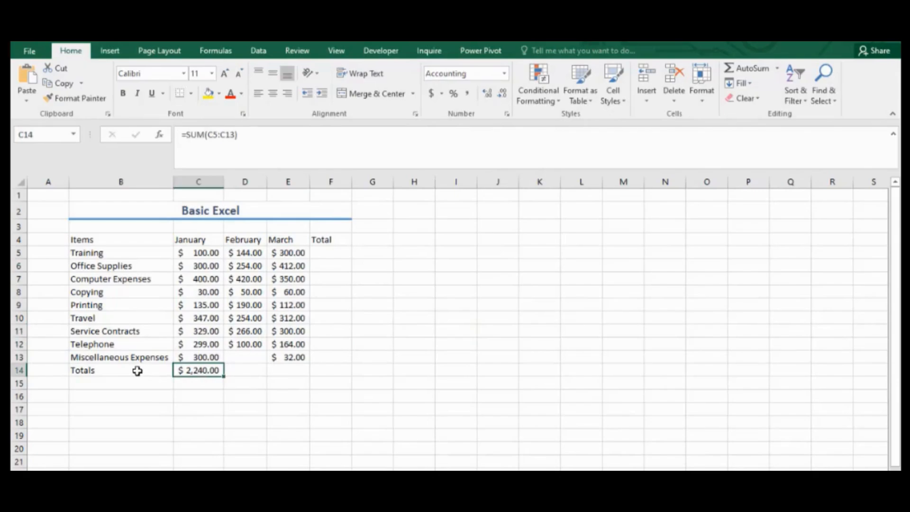
left_click(241, 371)
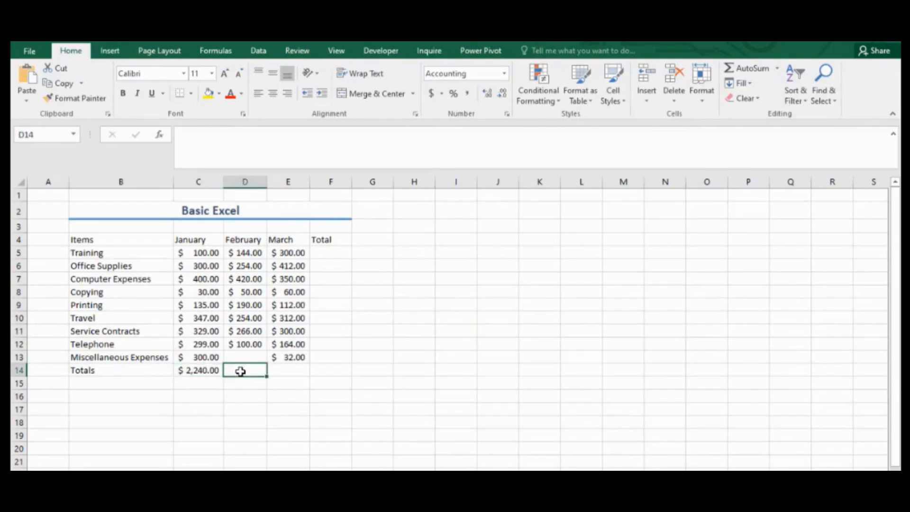
type("=SUM")
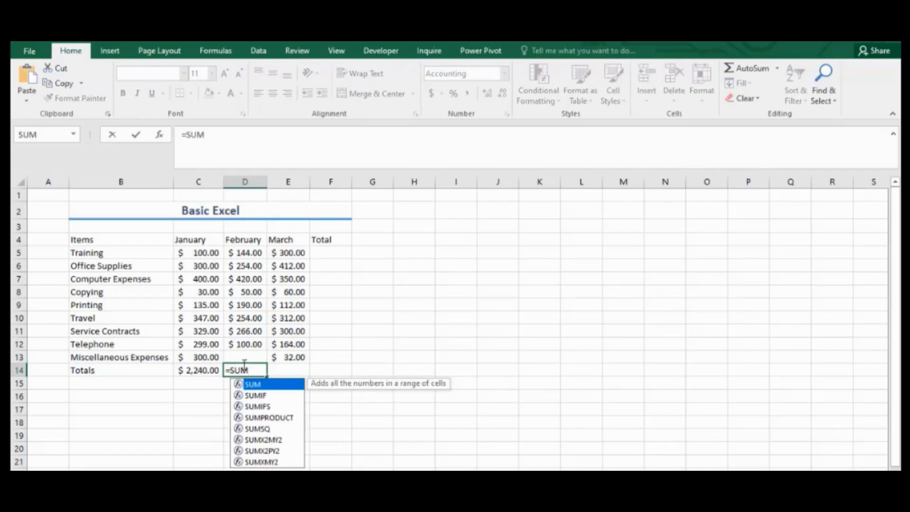
type("(")
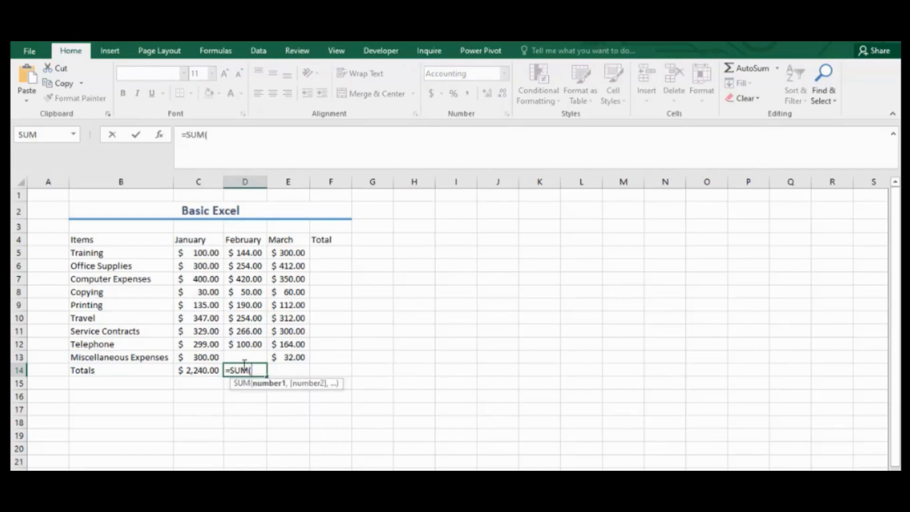
left_click(243, 256)
left_click_drag(242, 255, 244, 357)
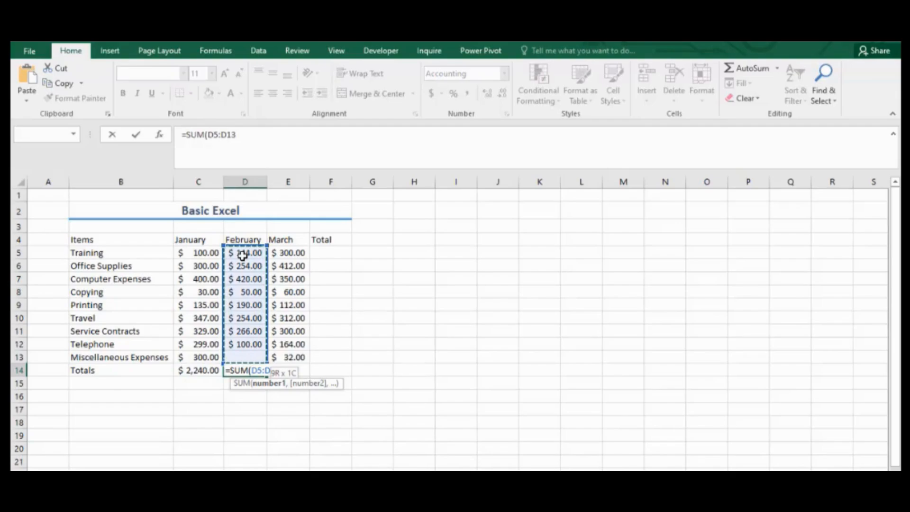
key("Return")
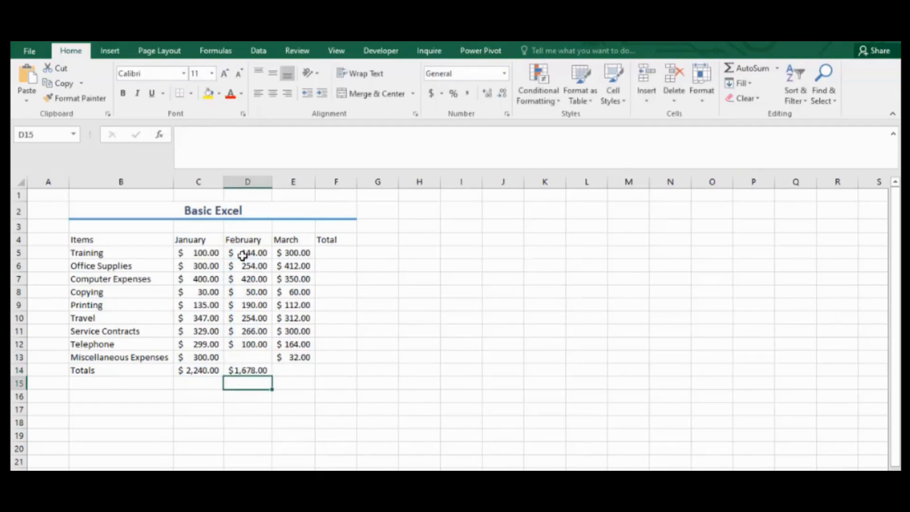
left_click(247, 368)
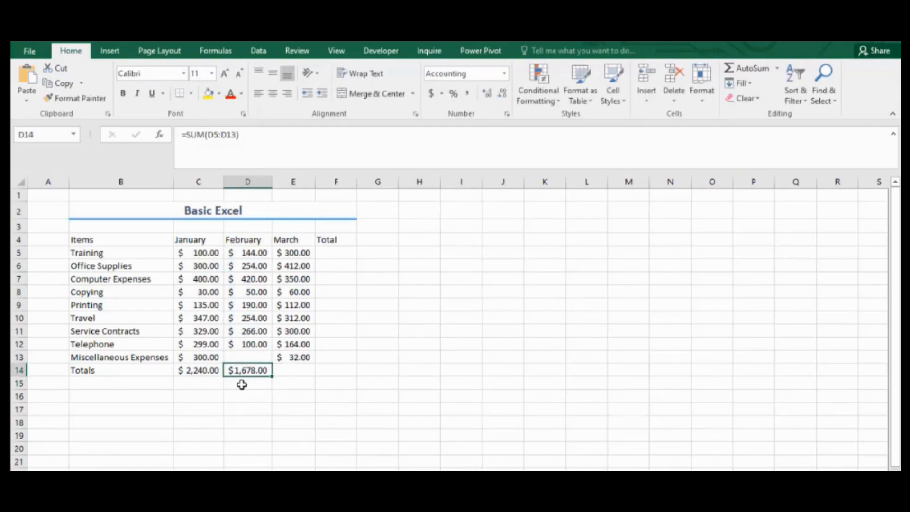
Total the March amounts E5:E13 in cell E14 with AutoSum.
left_click(292, 373)
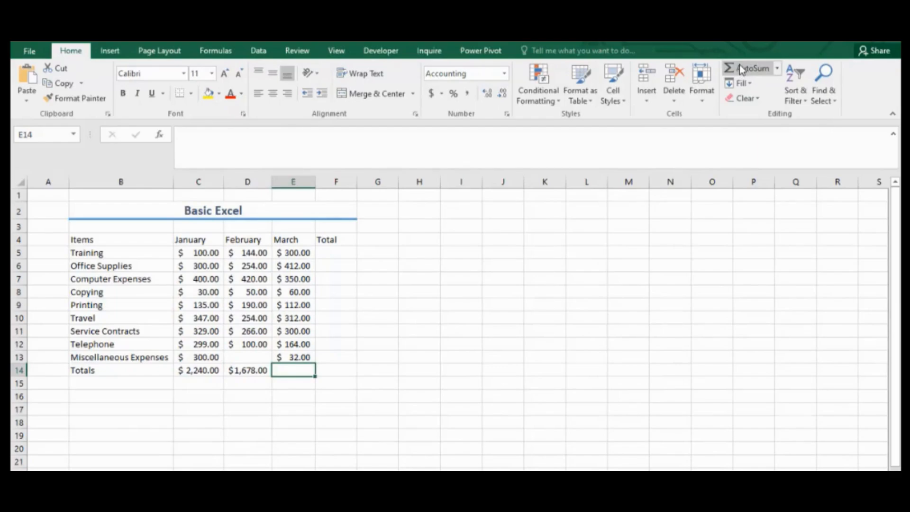
left_click(777, 69)
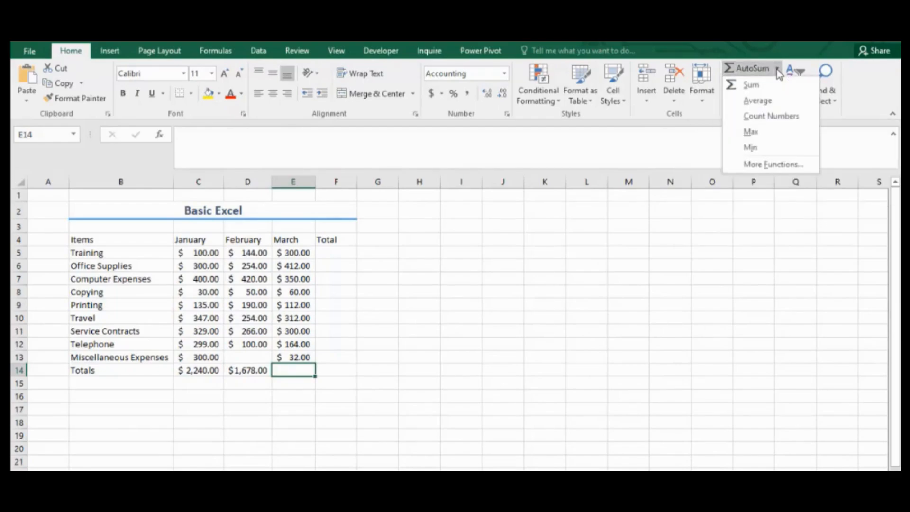
left_click(778, 71)
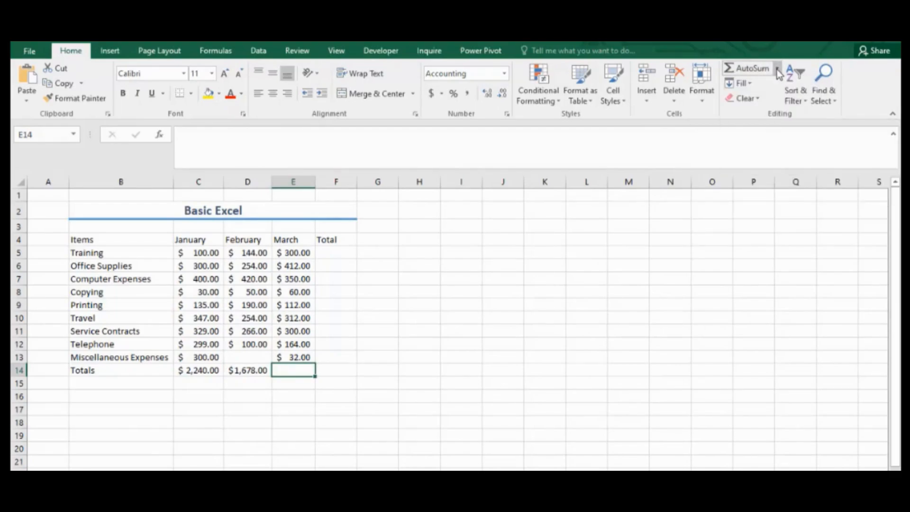
left_click(747, 71)
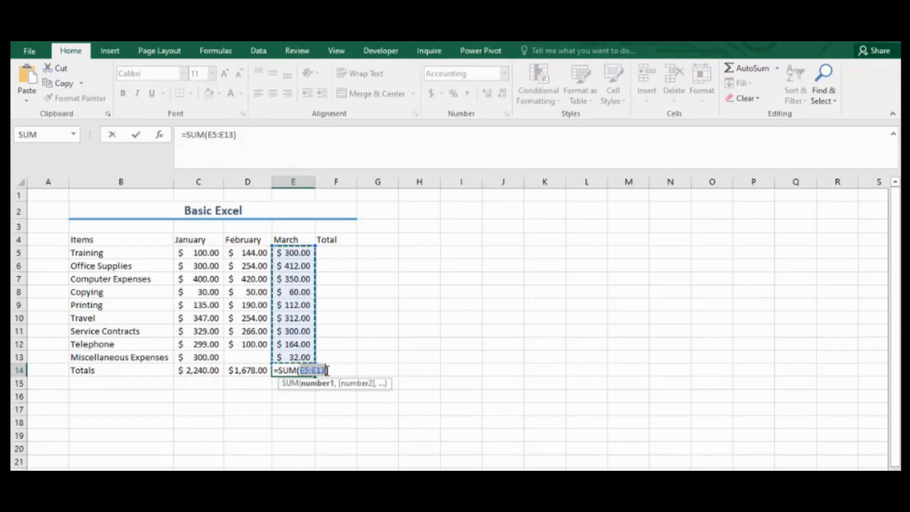
key("Return")
left_click(298, 371)
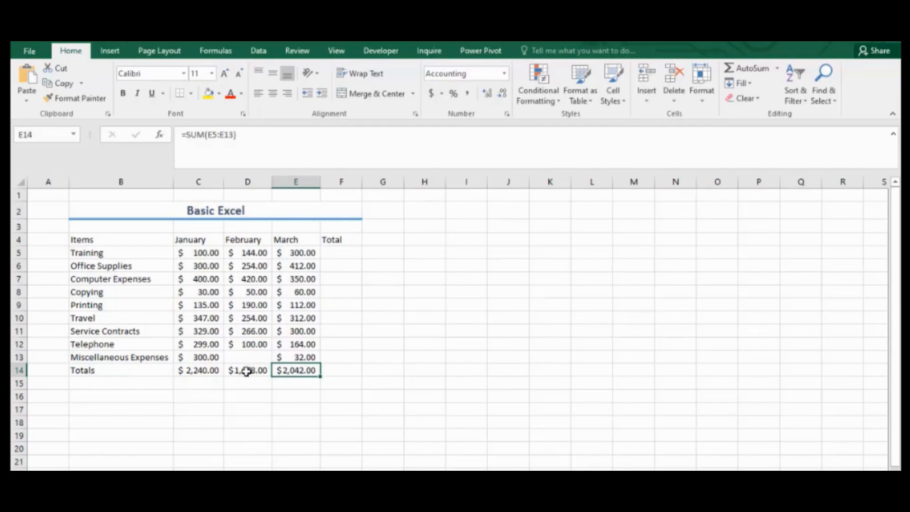
left_click(335, 251)
left_click(194, 253)
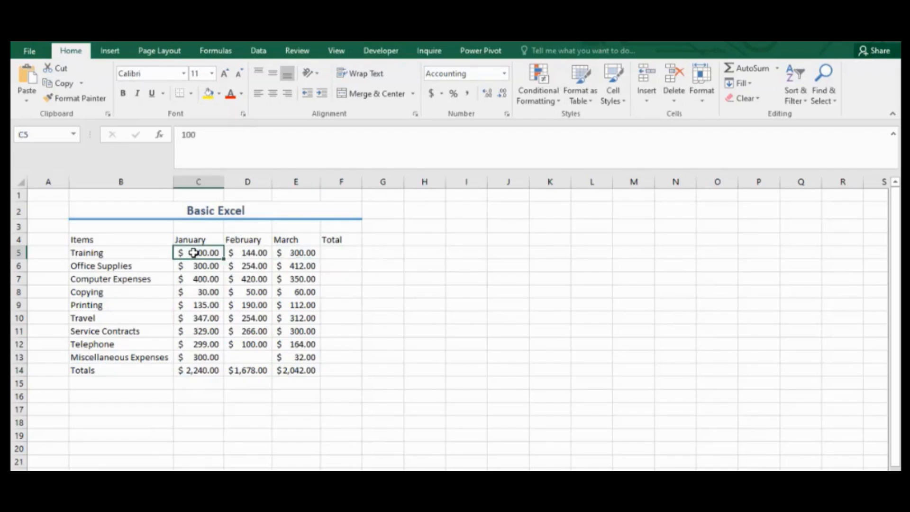
left_click(342, 252)
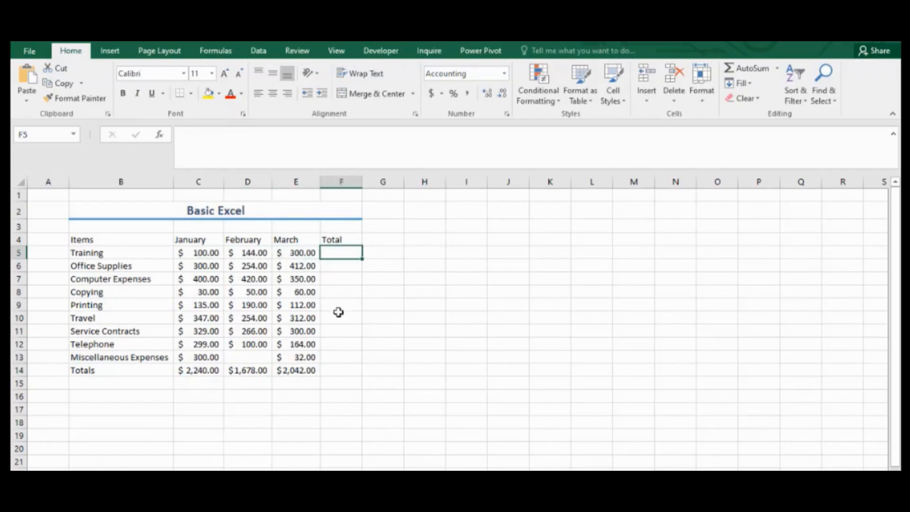
Clear the SUM formulas from the March and February Totals cells E14 and D14.
left_click(296, 375)
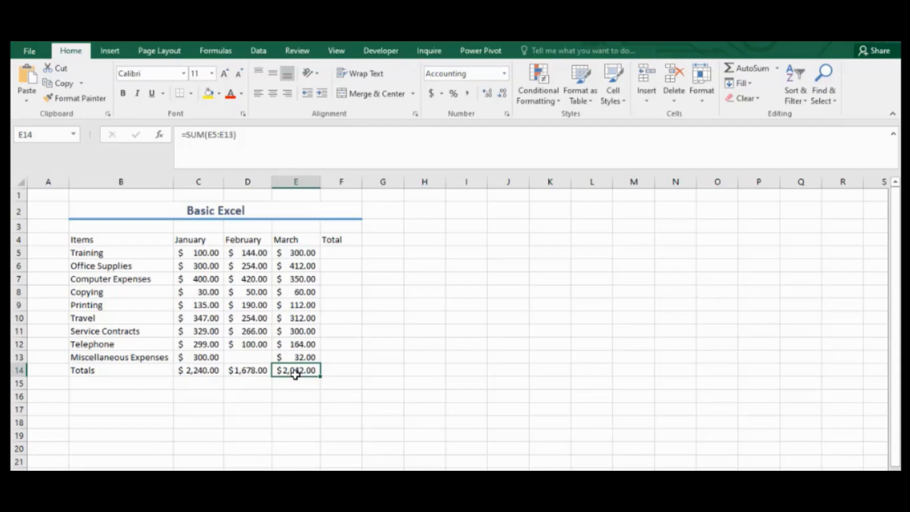
double_click(296, 375)
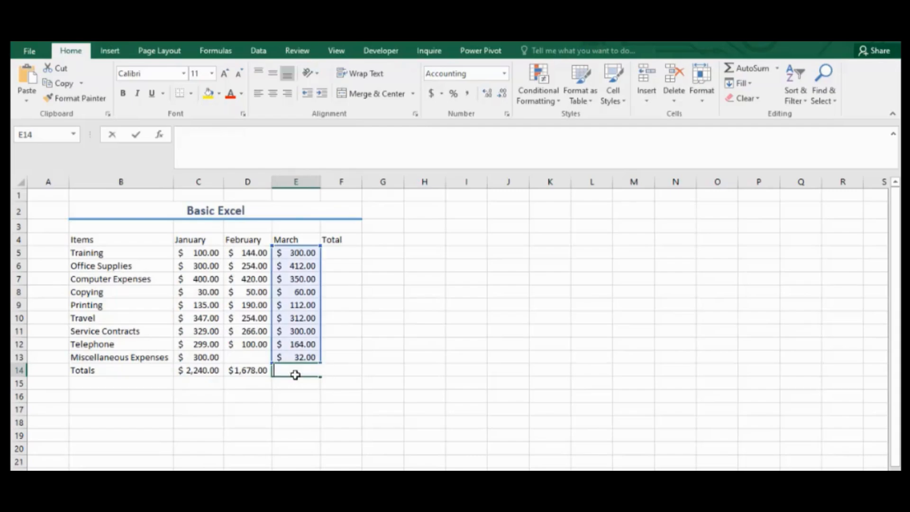
key("Return")
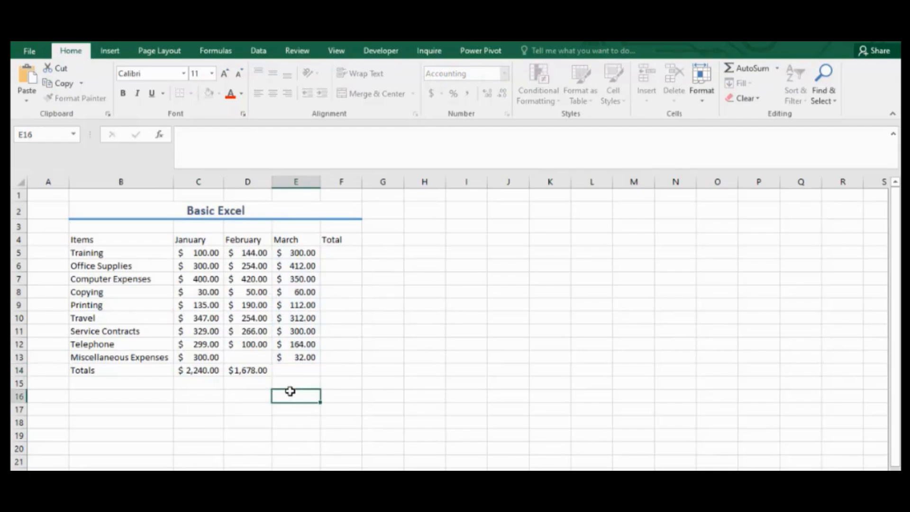
left_click(289, 369)
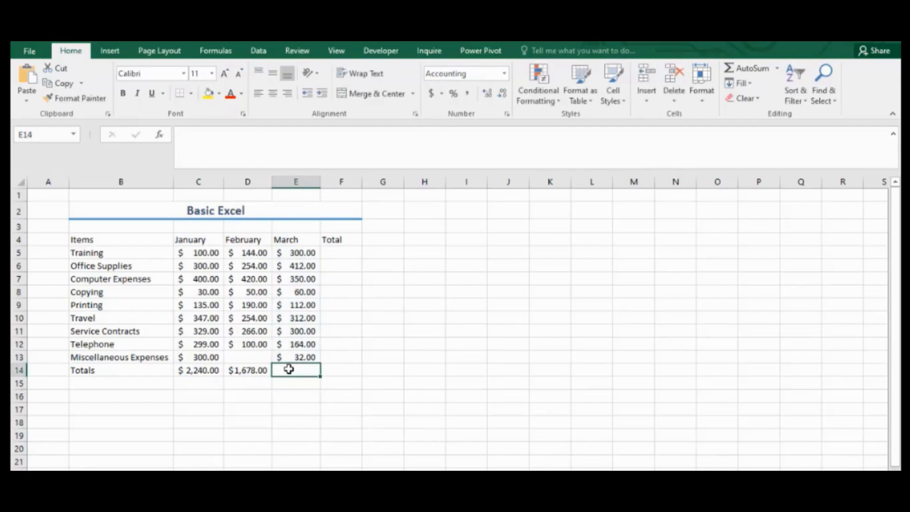
left_click(230, 370)
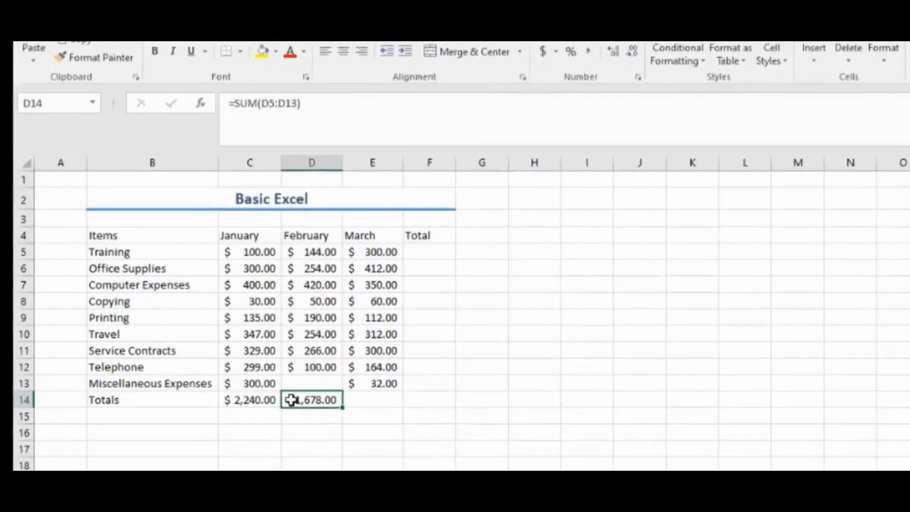
double_click(230, 370)
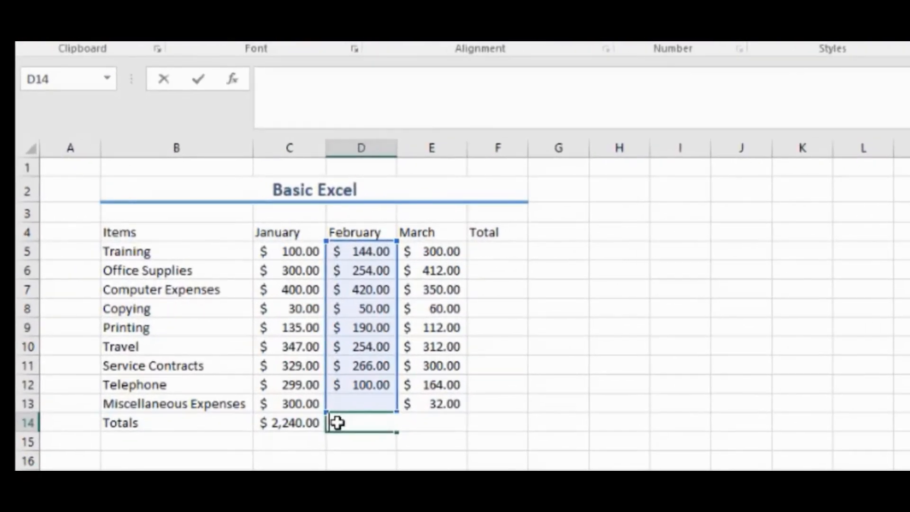
left_click(339, 461)
Fill the January Totals formula from C14 across to D14 and E14, and inspect the formula in each Totals cell.
left_click(304, 425)
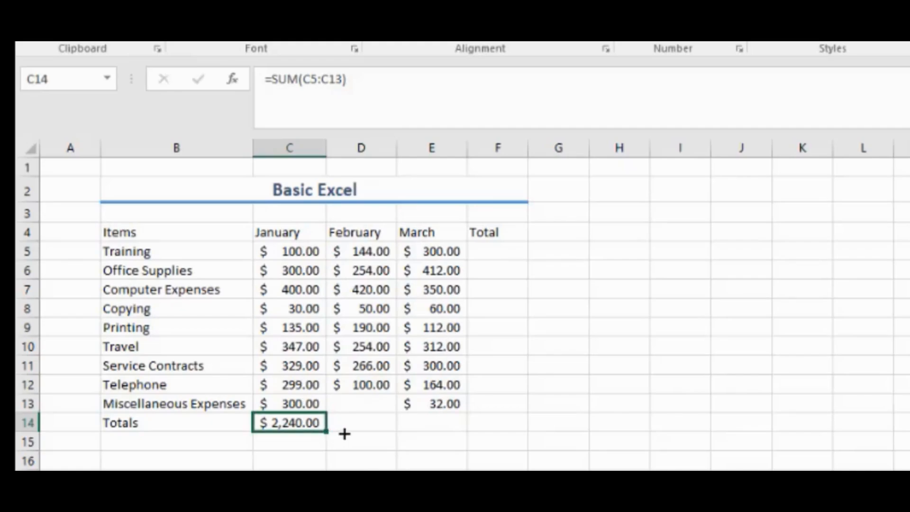
left_click_drag(377, 430, 463, 432)
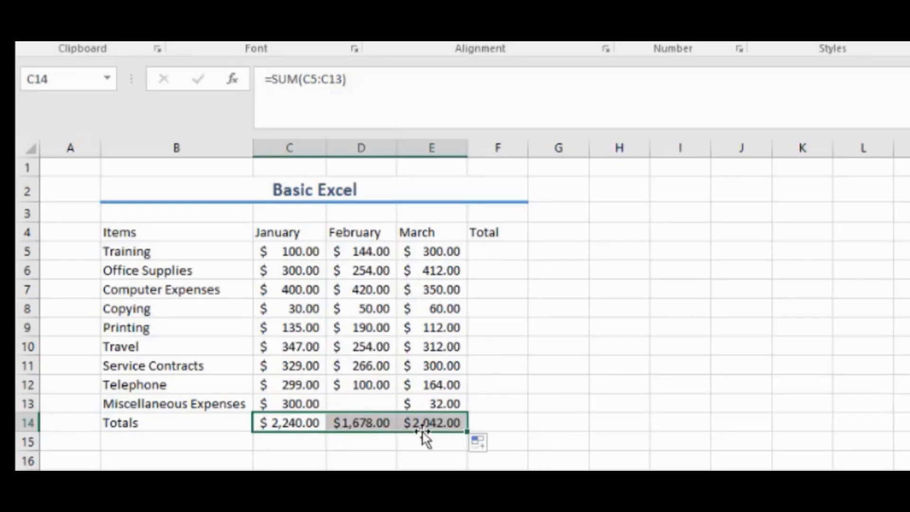
left_click(333, 422)
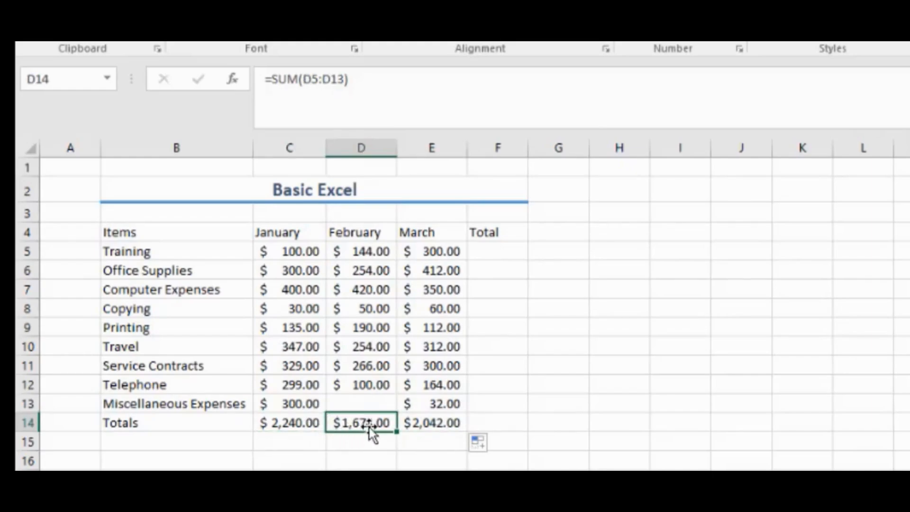
left_click(300, 422)
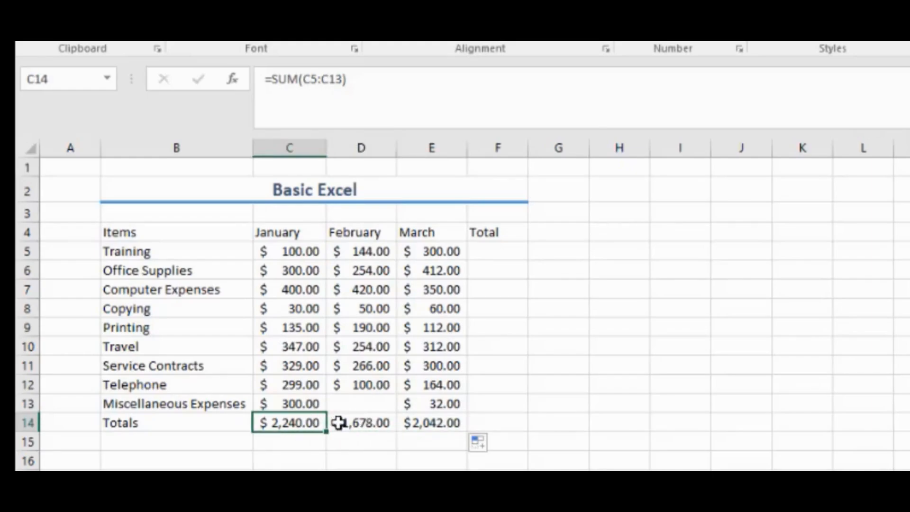
left_click(362, 423)
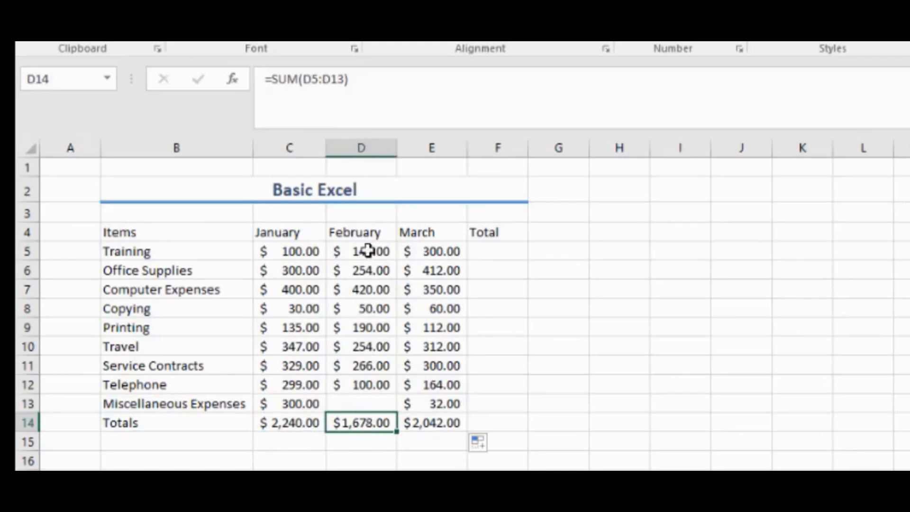
left_click(440, 426)
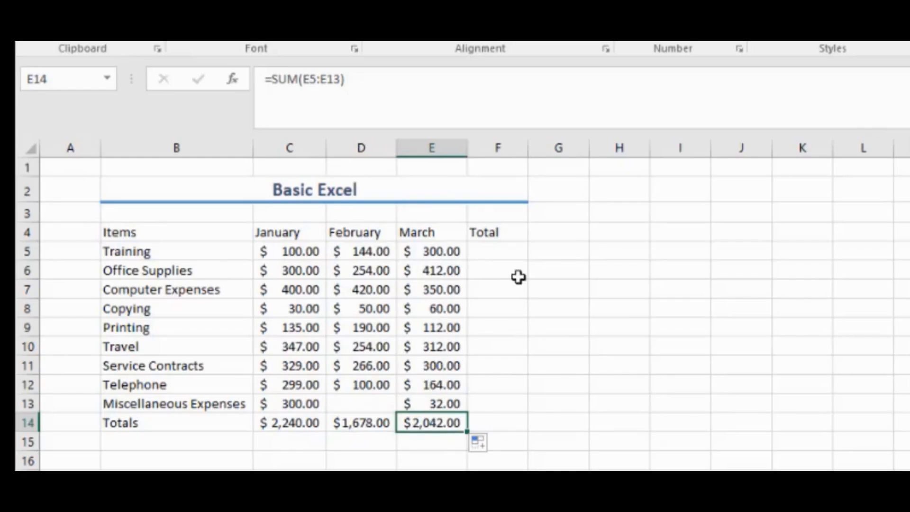
left_click(486, 251)
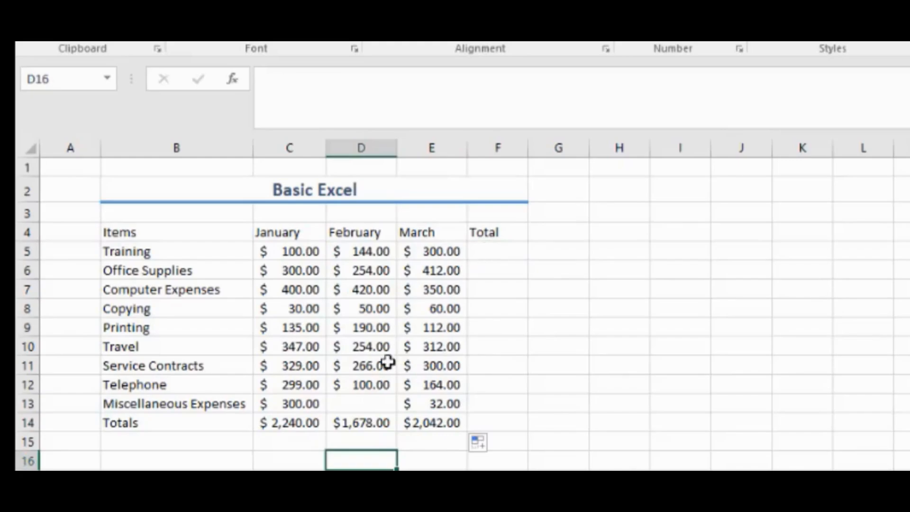
Enter the formula =SUM(C5:E5) in the Training row's Total cell F5.
left_click(423, 425)
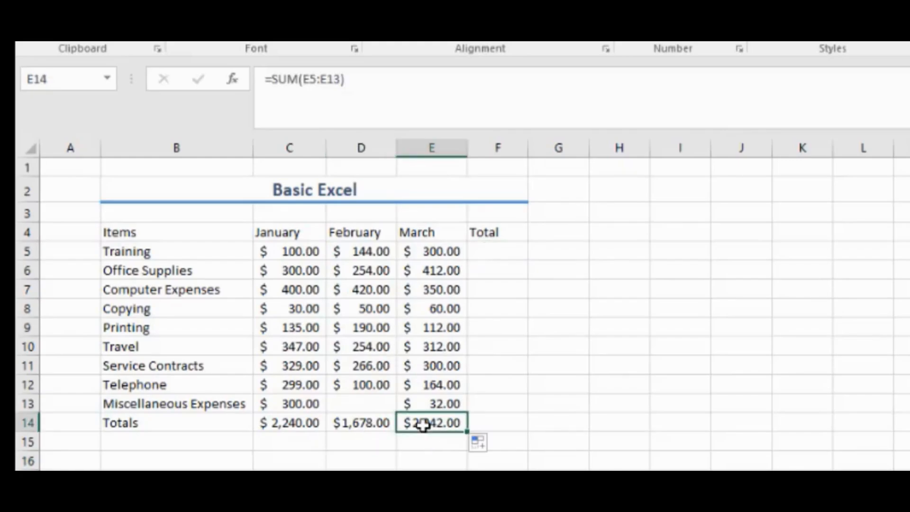
left_click(480, 255)
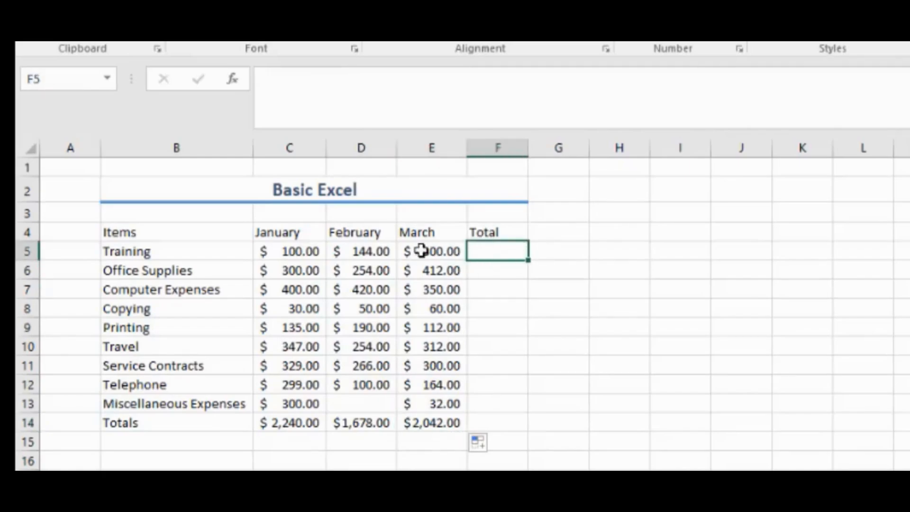
left_click(273, 255)
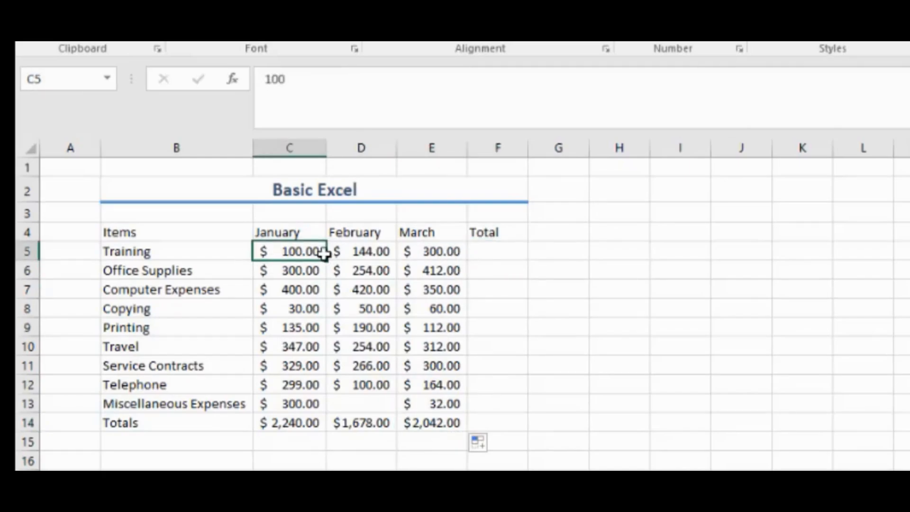
left_click(494, 254)
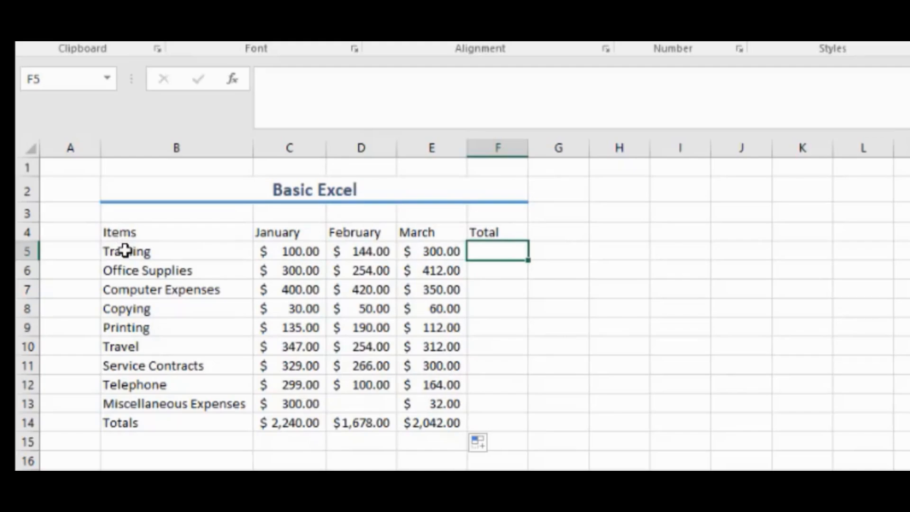
type("=")
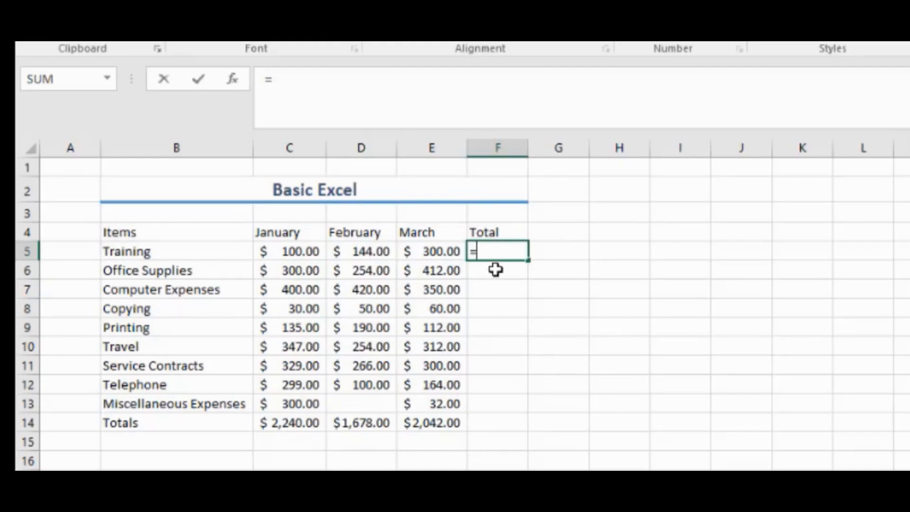
type("SUM")
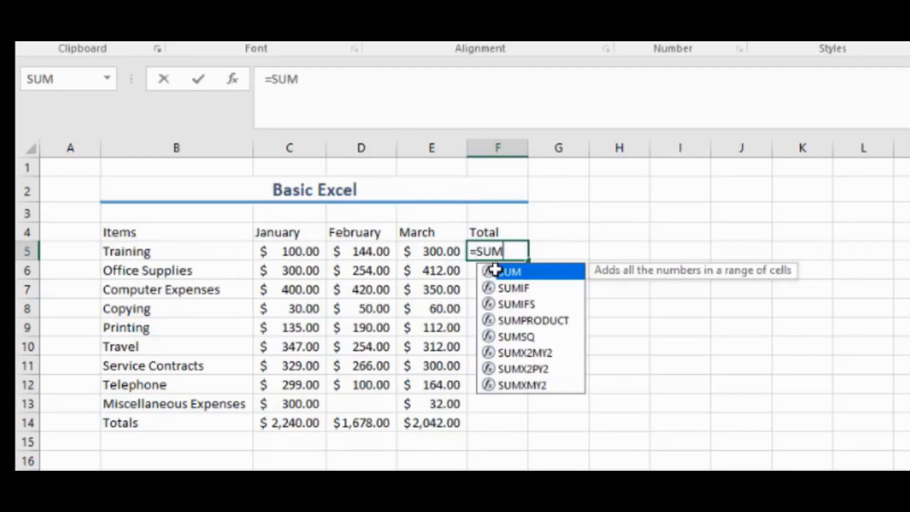
type("(")
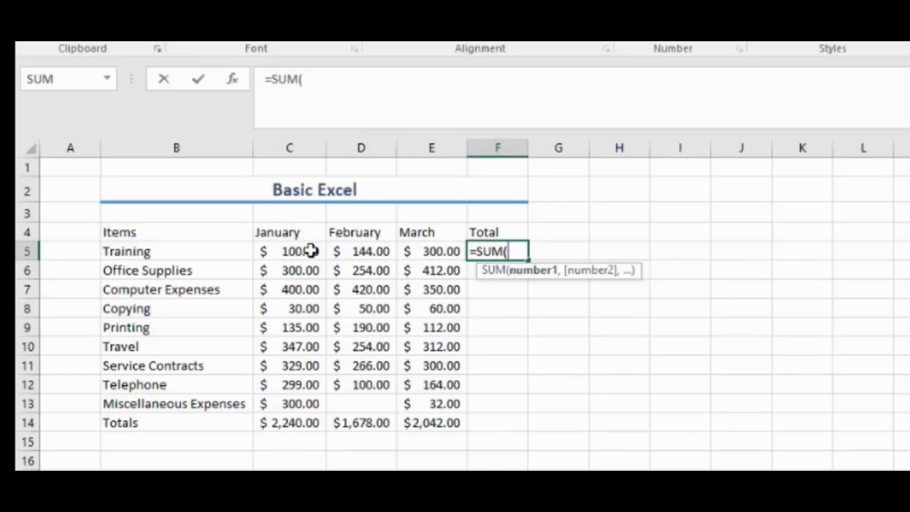
left_click_drag(303, 251, 433, 251)
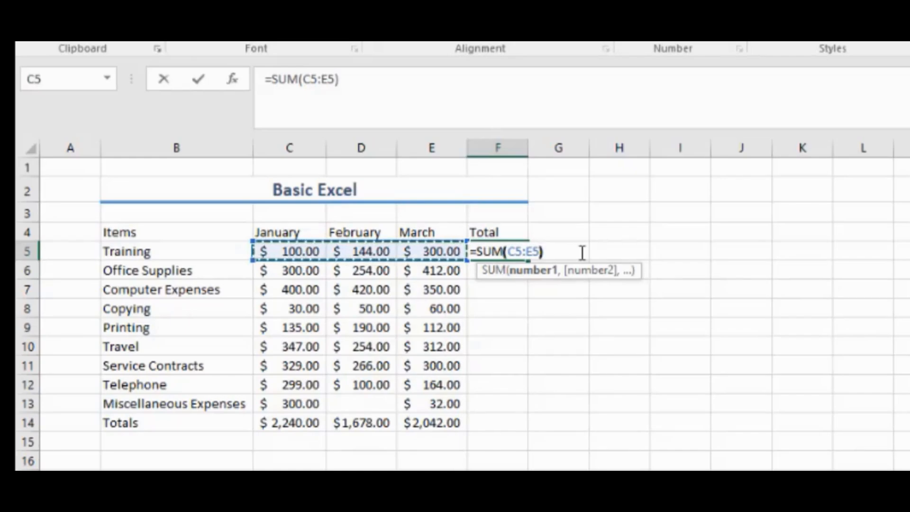
key("Return")
Fill the Total formula from F5 down to F14 and autofit the width of column F.
left_click(496, 248)
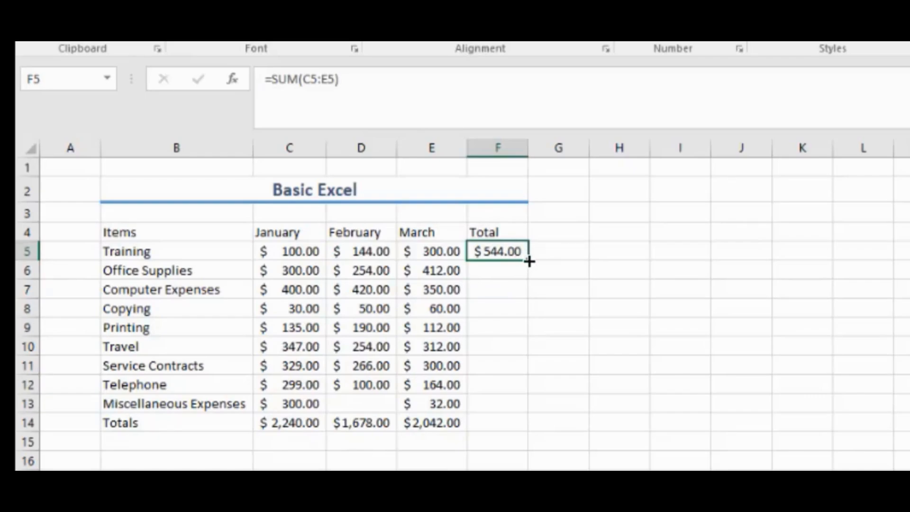
left_click_drag(530, 262, 519, 431)
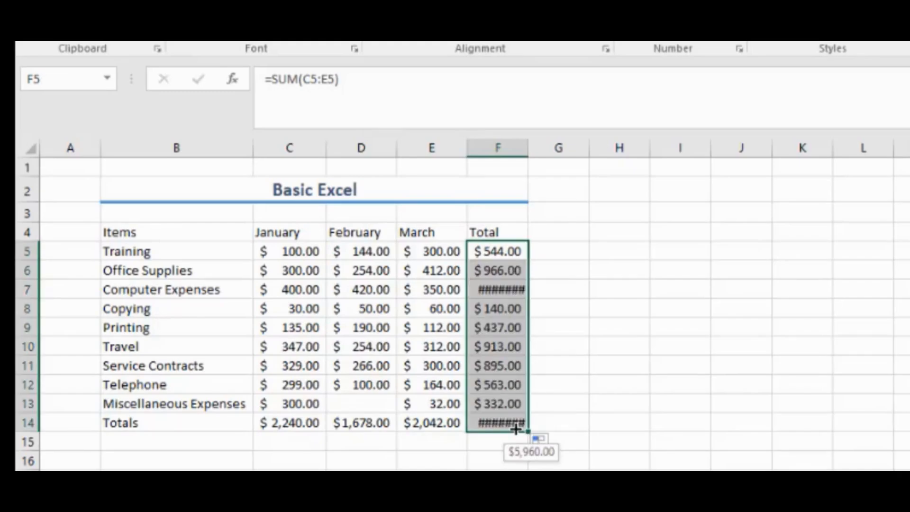
left_click(516, 419)
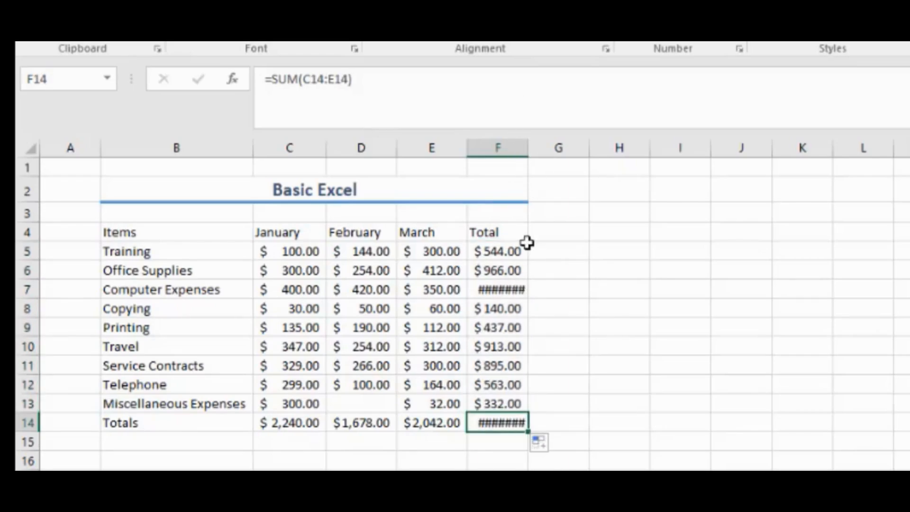
double_click(530, 144)
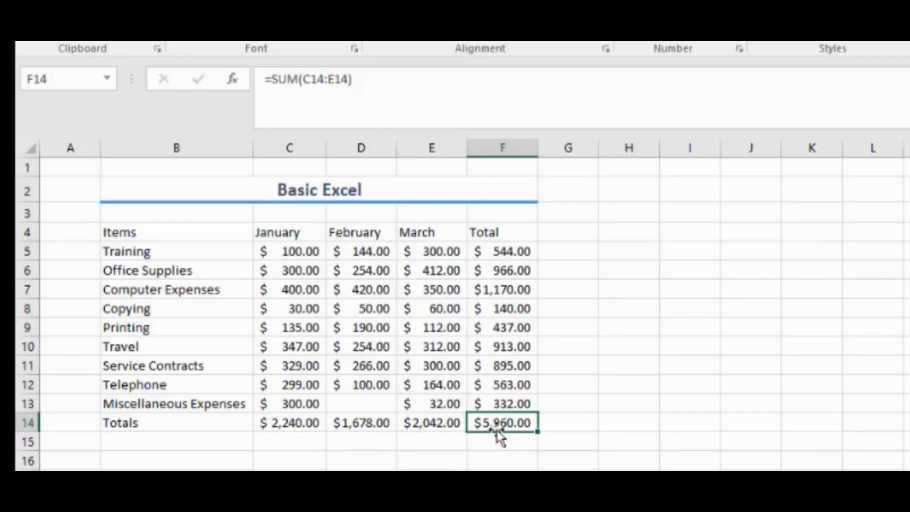
Enter the label MAXIMUM in cell B17 below the expense table.
left_click(106, 462)
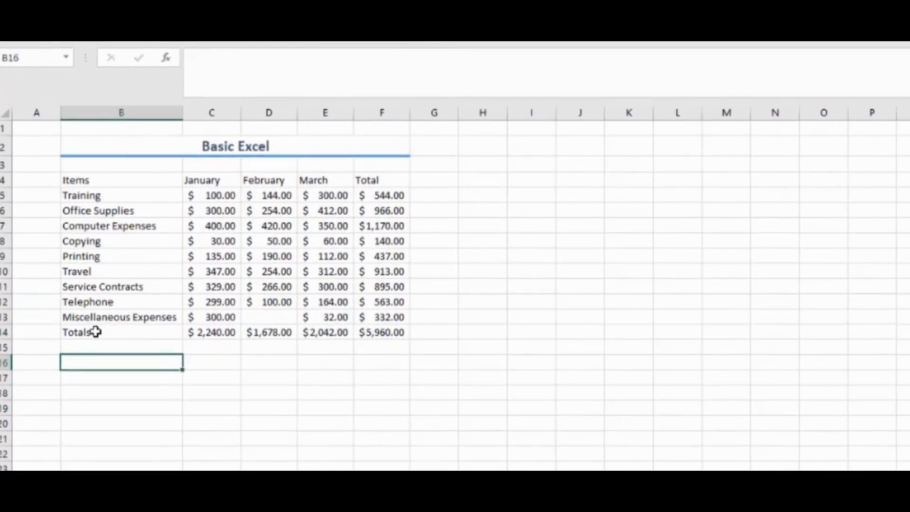
left_click(95, 332)
left_click(96, 378)
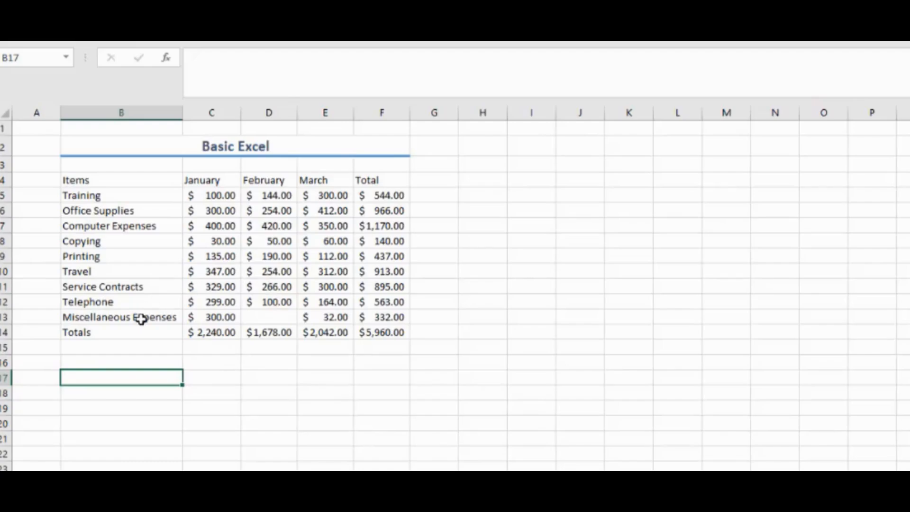
type("MAX")
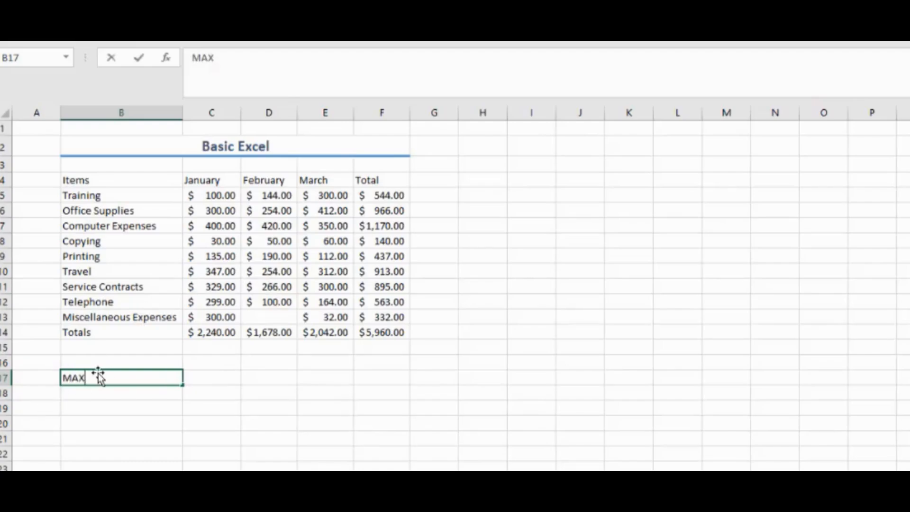
type("IMUM")
left_click(220, 375)
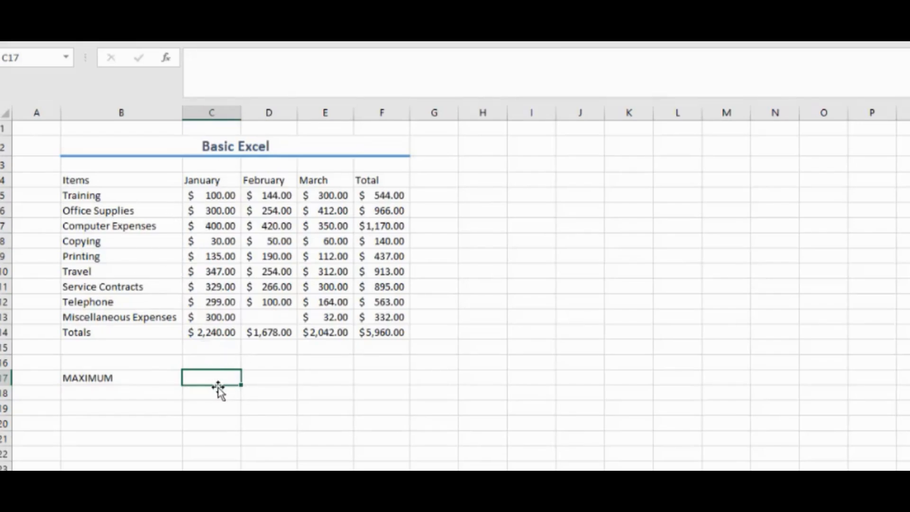
type("MAX")
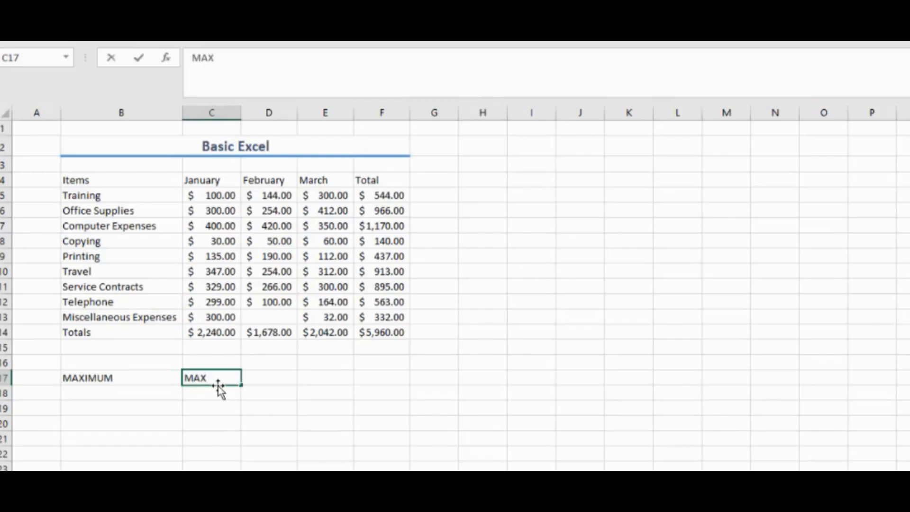
key("BackSpace")
key("BackSpace")
key("BackSpace")
Enter the formula =MAX(C5:C13) in cell C17 to find the highest January expense, and check it against the January amounts.
type("=SUM")
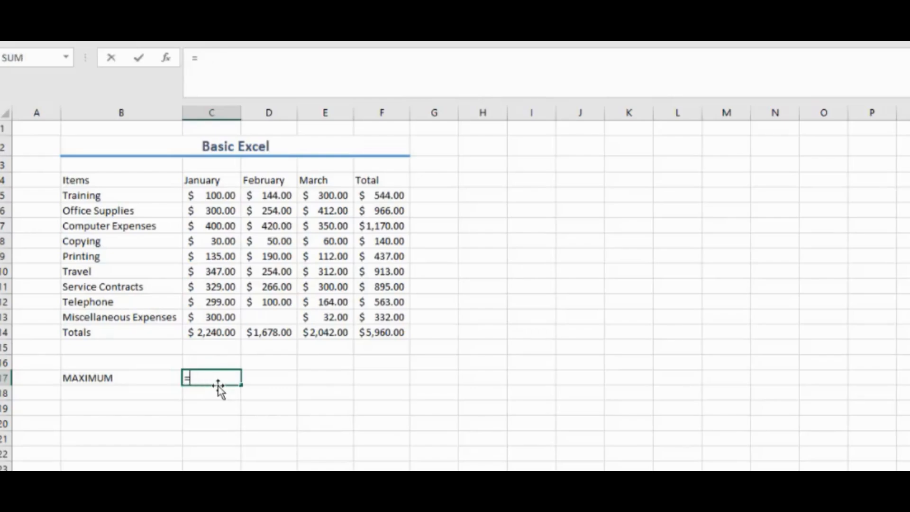
key("BackSpace")
key("BackSpace")
key("BackSpace")
type("MAX")
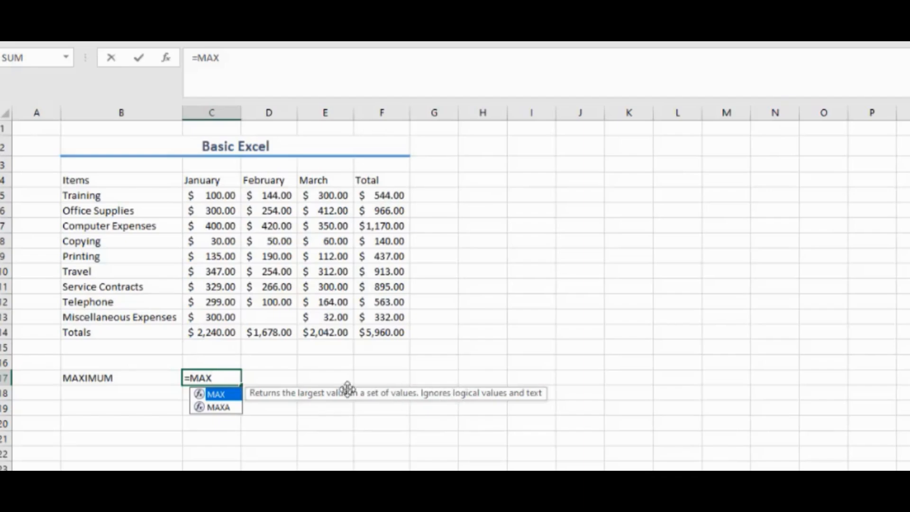
double_click(217, 396)
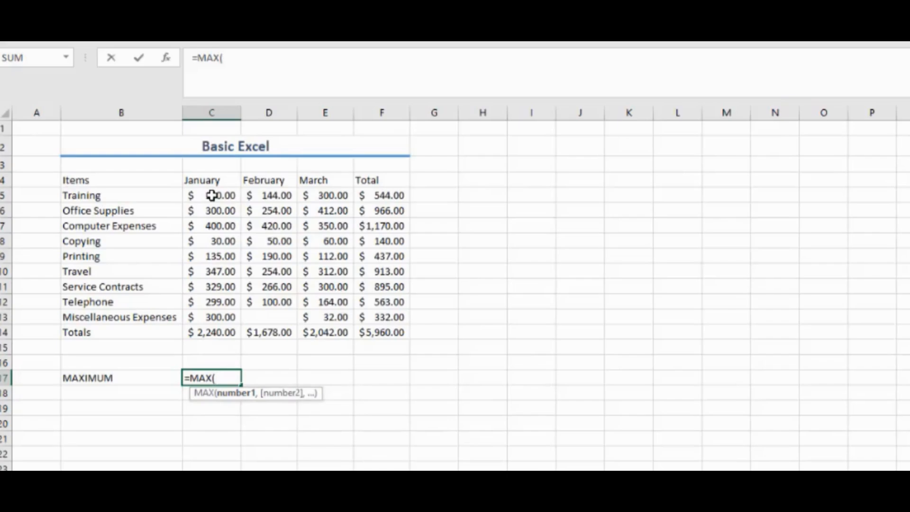
left_click_drag(211, 196, 222, 316)
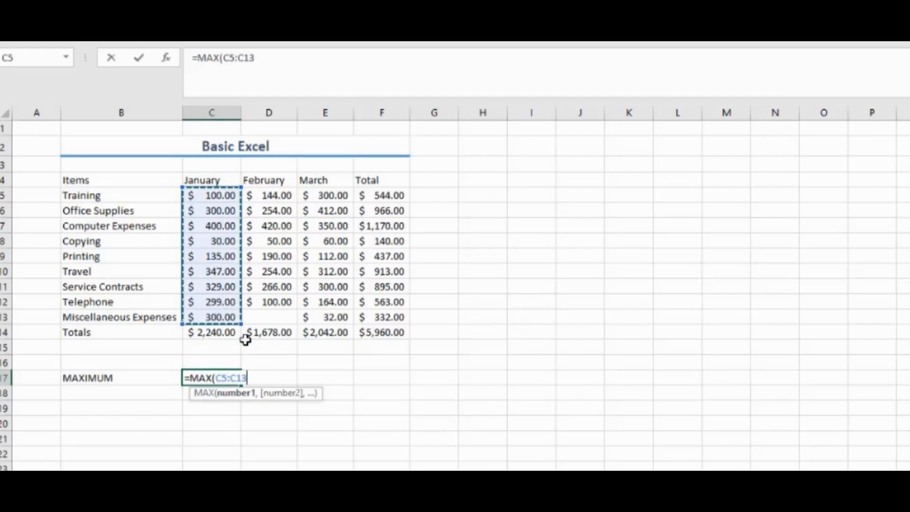
key("Return")
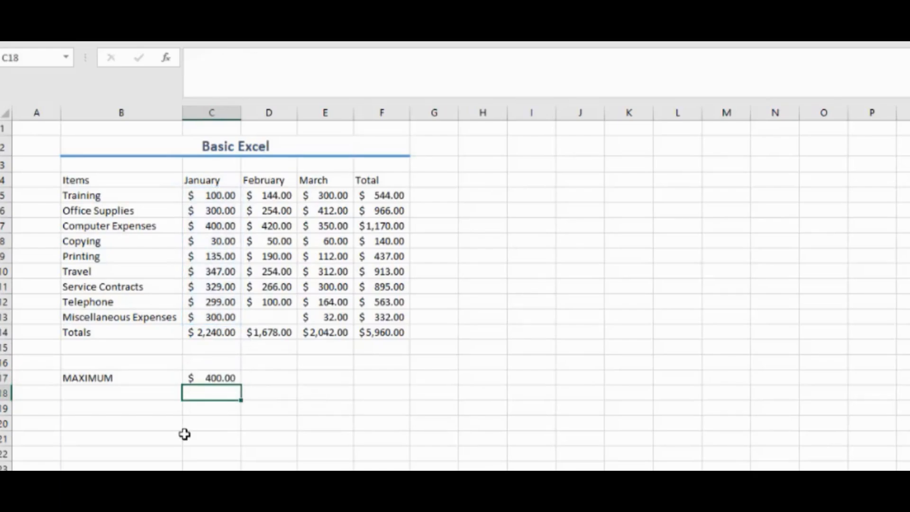
left_click(211, 377)
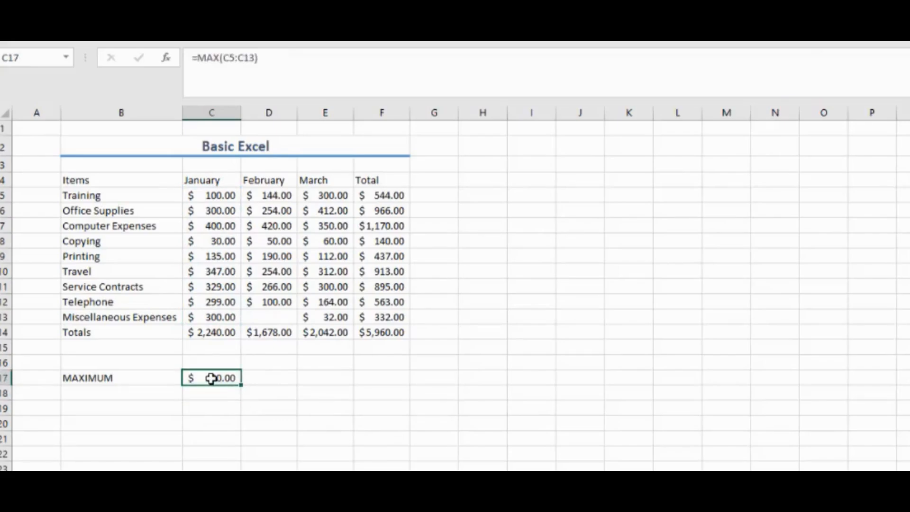
left_click(214, 228)
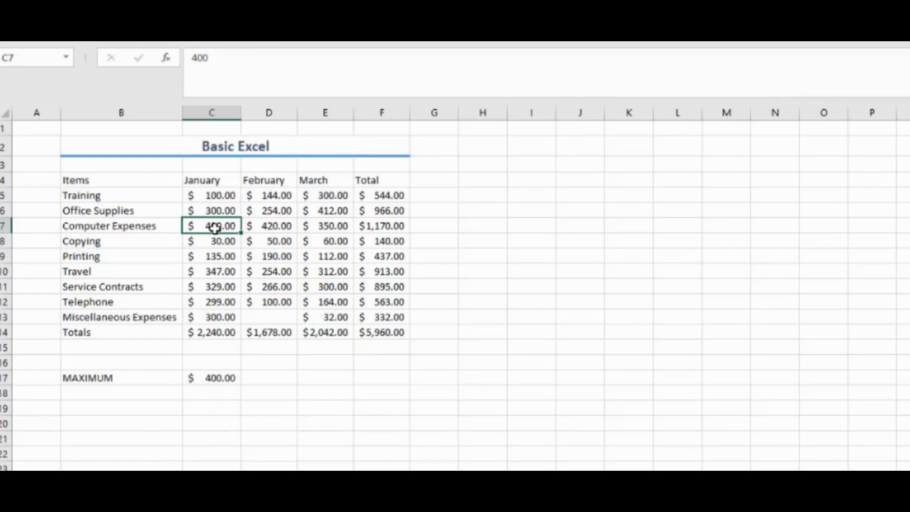
Fill the MAX formula from C17 across D17, E17 and F17 for February, March and Total.
left_click(256, 382)
left_click(115, 394)
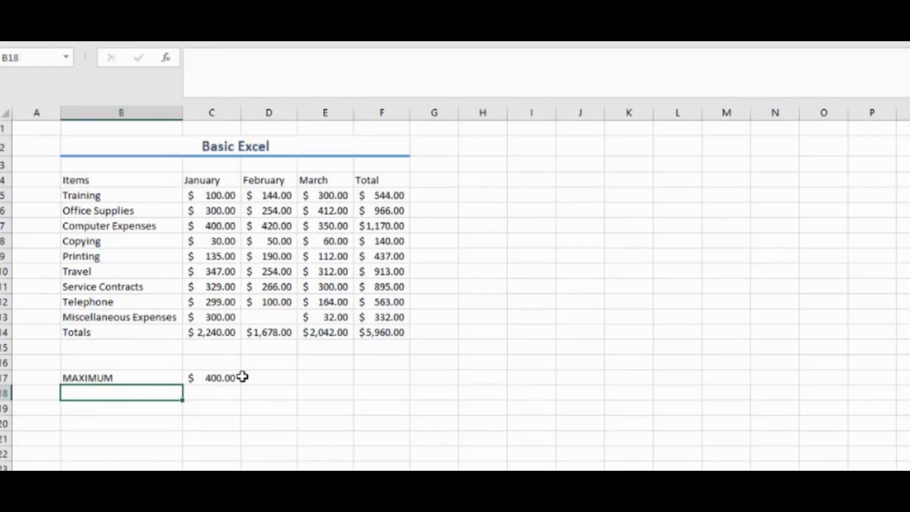
left_click(246, 377)
left_click(235, 377)
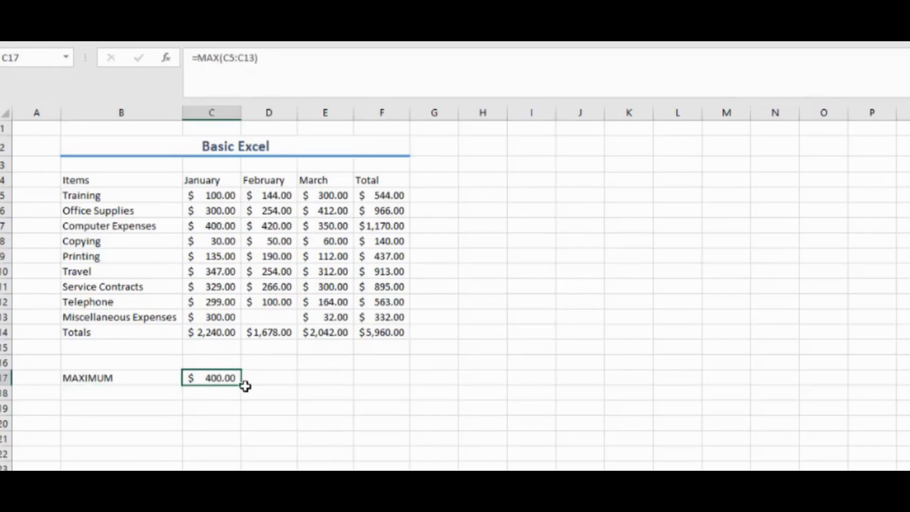
left_click_drag(244, 387, 357, 385)
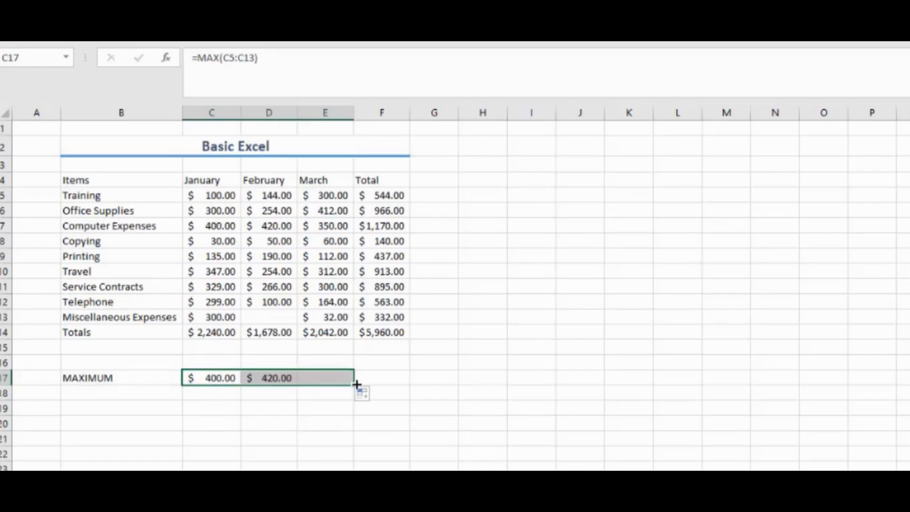
left_click(280, 226)
left_click(338, 228)
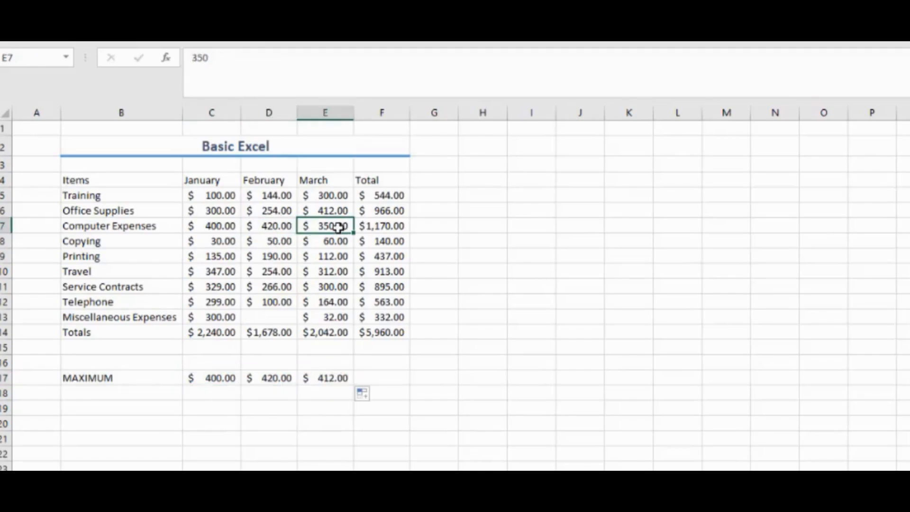
left_click(335, 378)
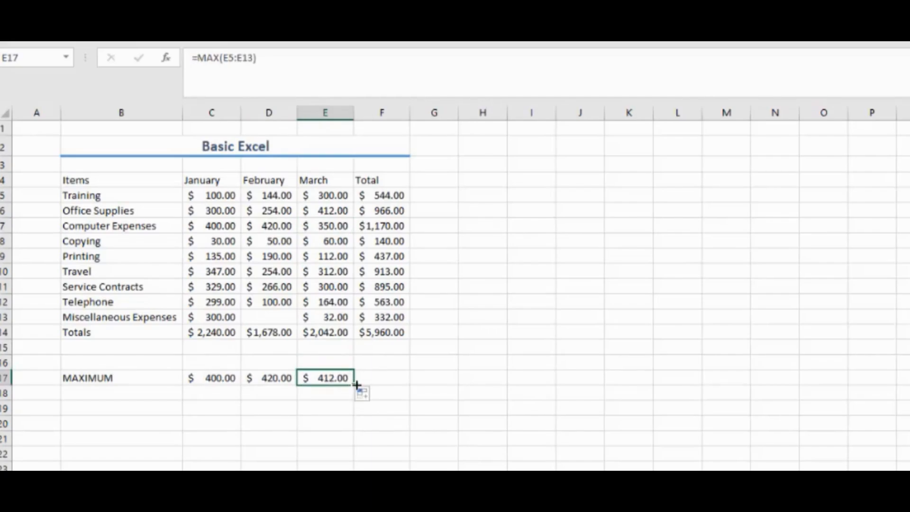
left_click_drag(358, 385, 401, 382)
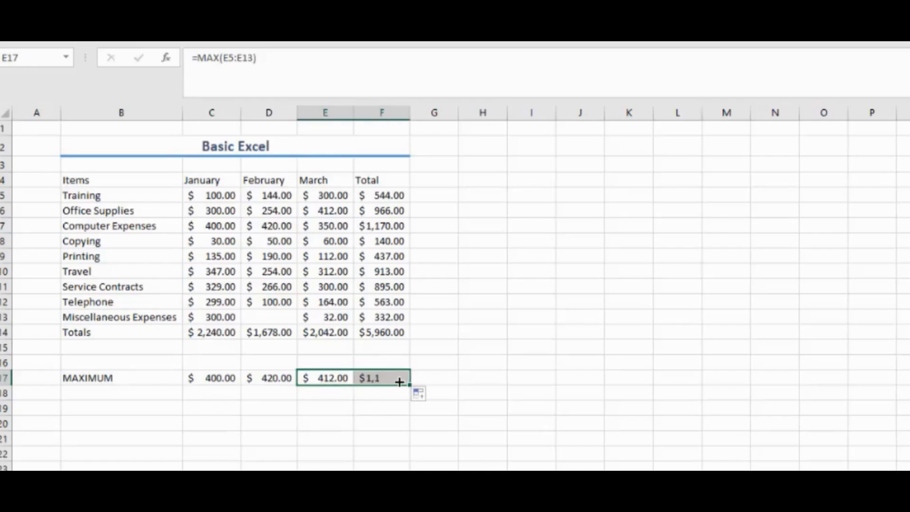
Compare the MAXIMUM row with the largest amounts in the January, February, March and Total columns.
left_click(386, 228)
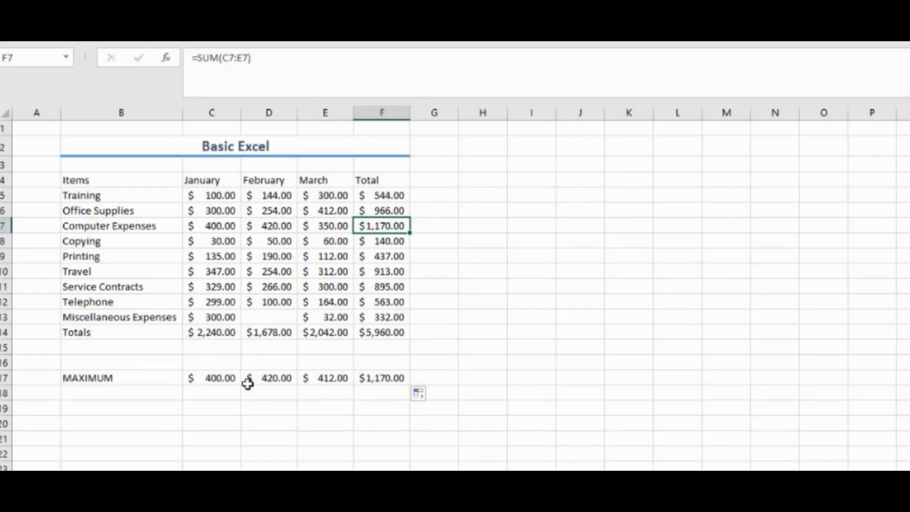
left_click(281, 379)
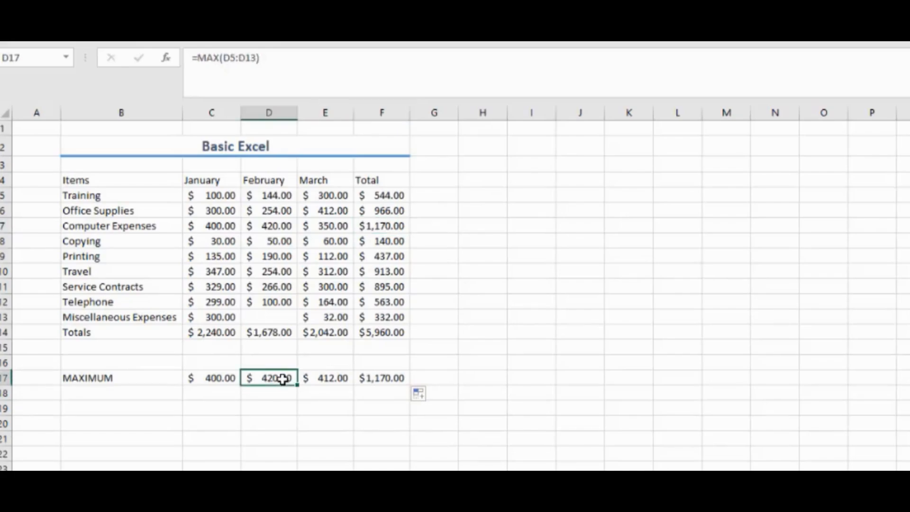
left_click(270, 228)
left_click(220, 228)
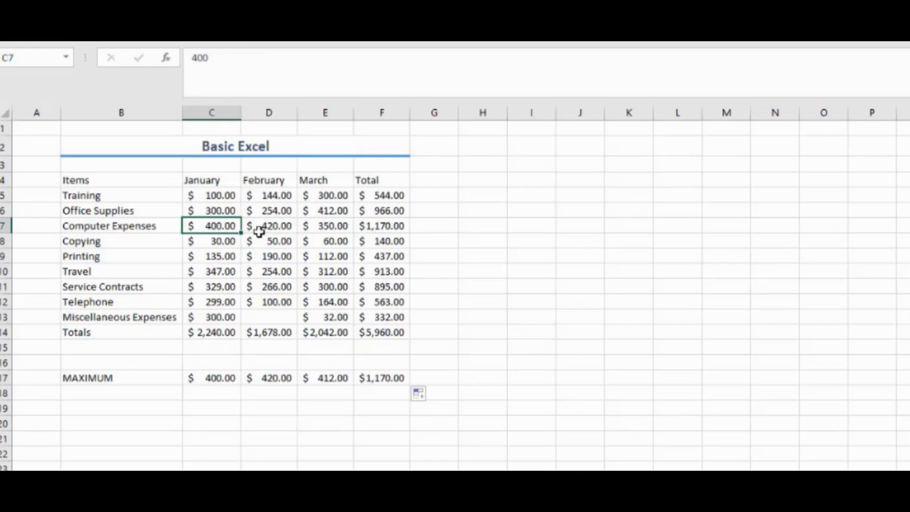
left_click(334, 211)
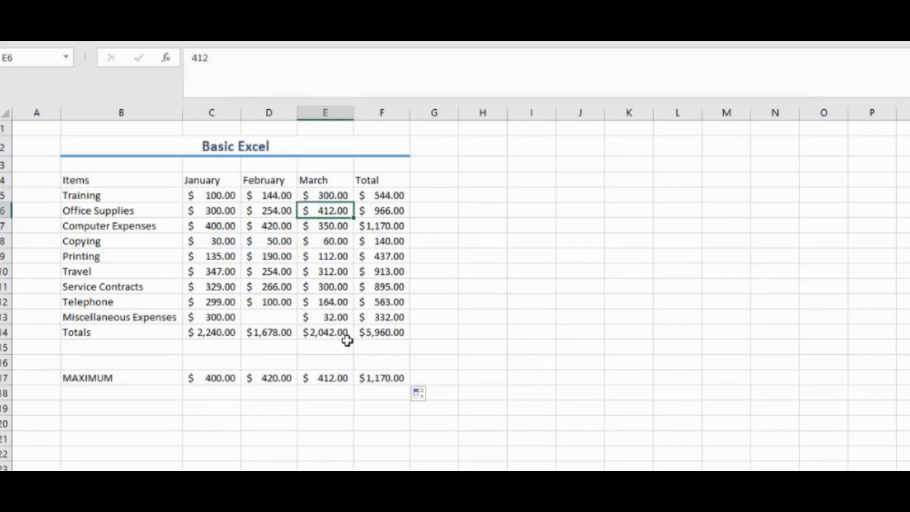
left_click(375, 226)
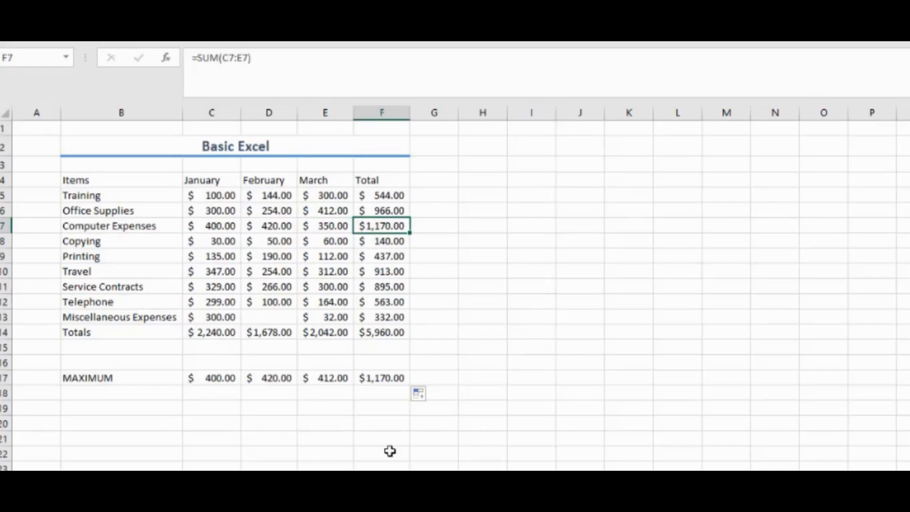
Enter the label MINIMUM in cell B18 below MAXIMUM.
left_click(123, 399)
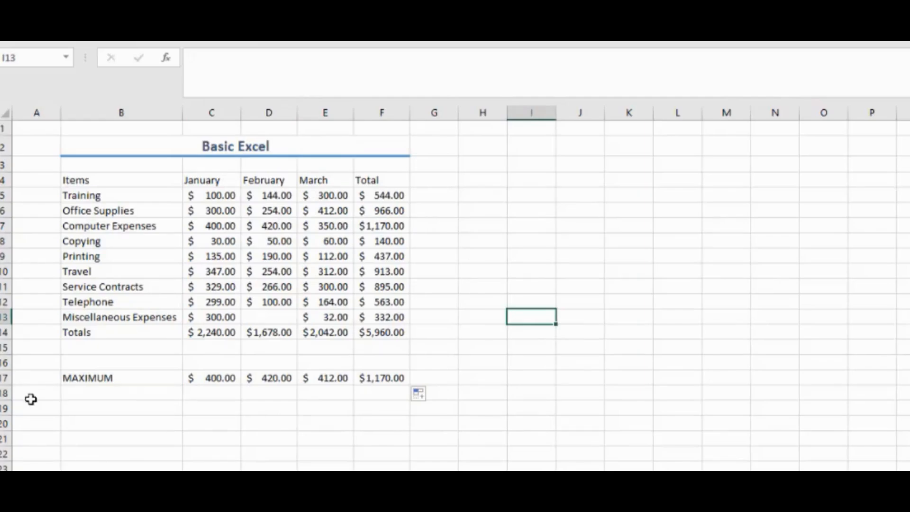
left_click(69, 393)
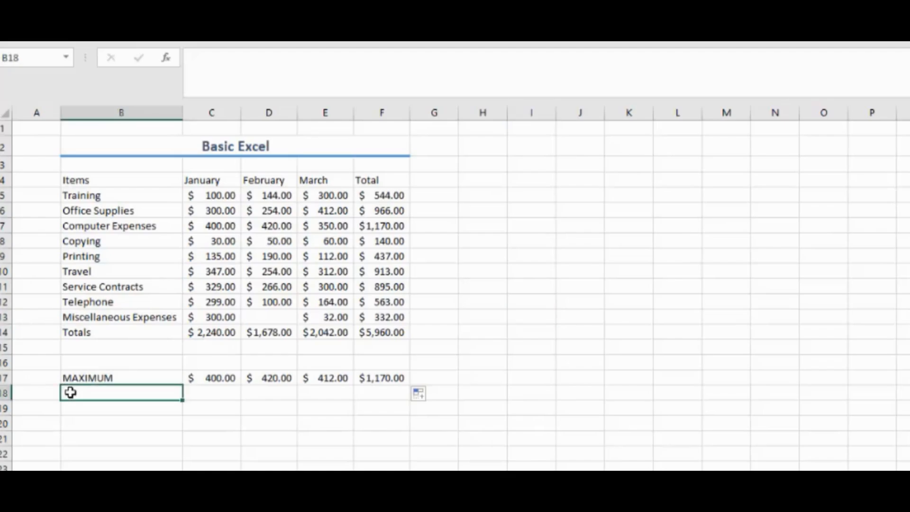
type("MINI")
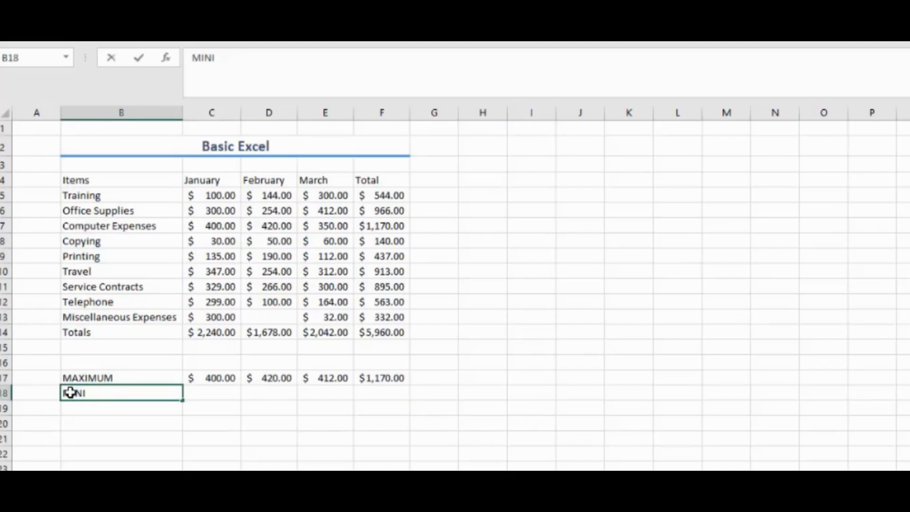
type("MUM")
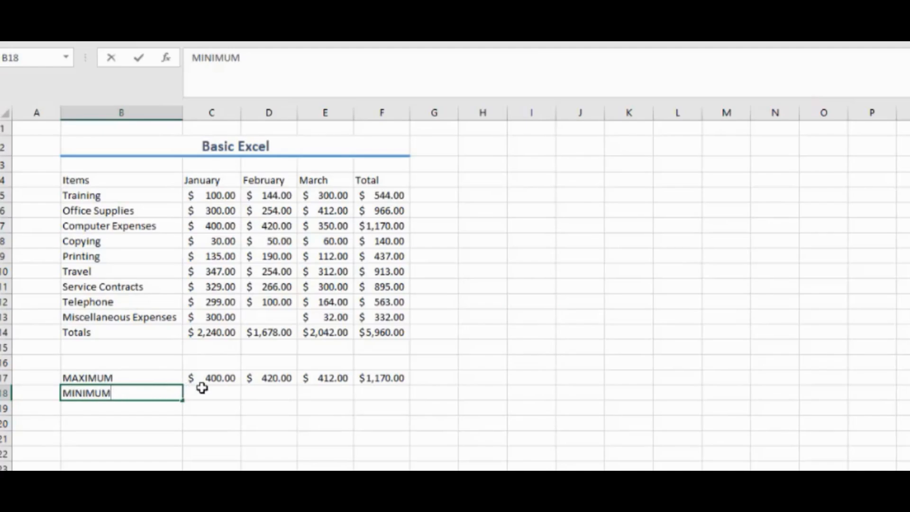
Enter the formula =MIN(C5:C13) in cell C18 to find the lowest January expense.
left_click(207, 389)
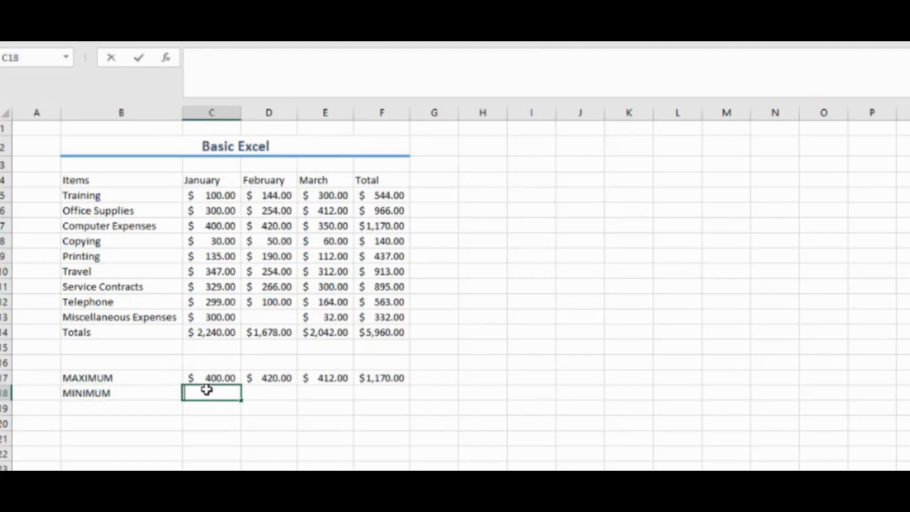
type("=MIN")
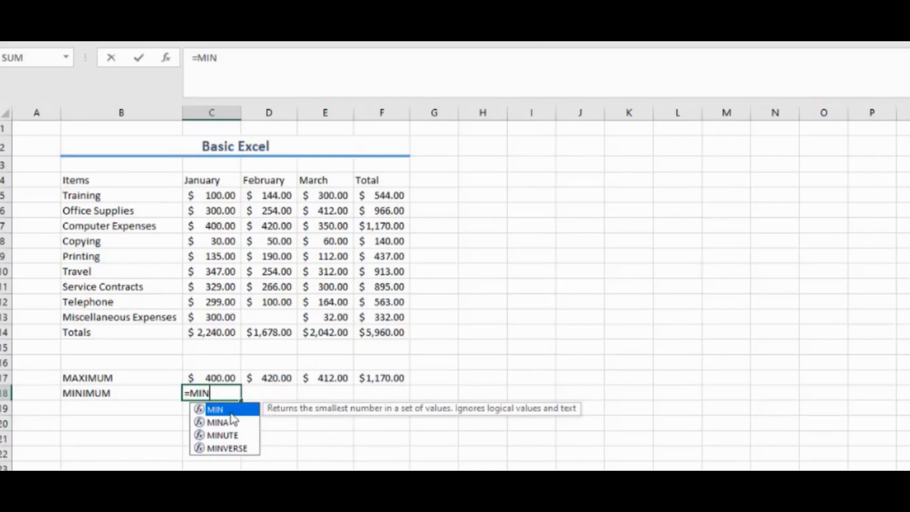
type("(")
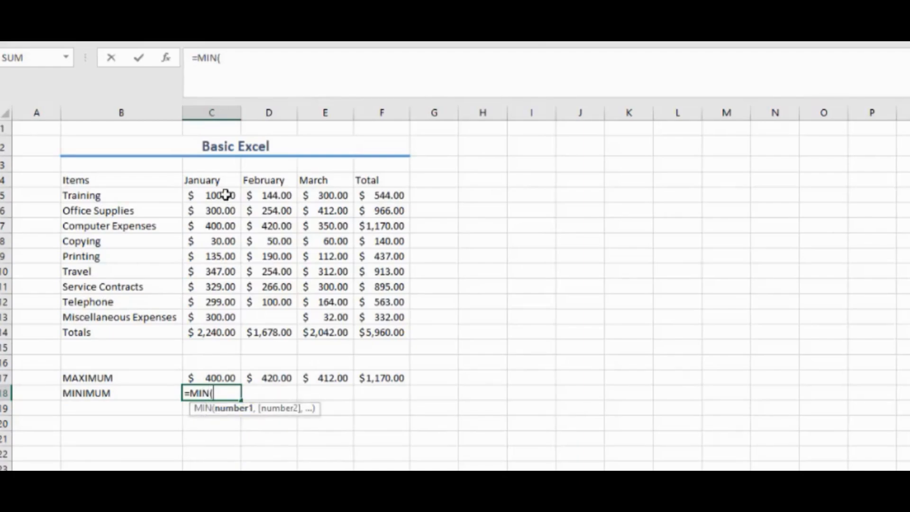
left_click_drag(228, 196, 227, 322)
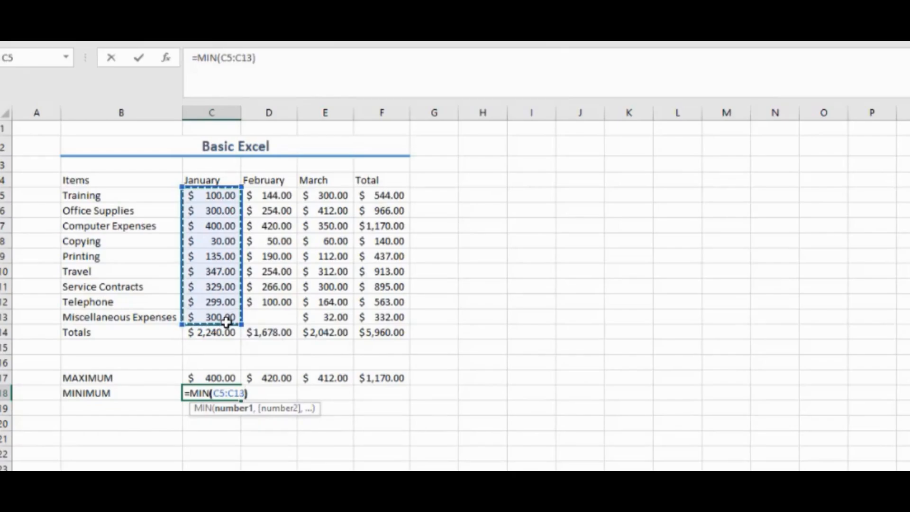
key("Return")
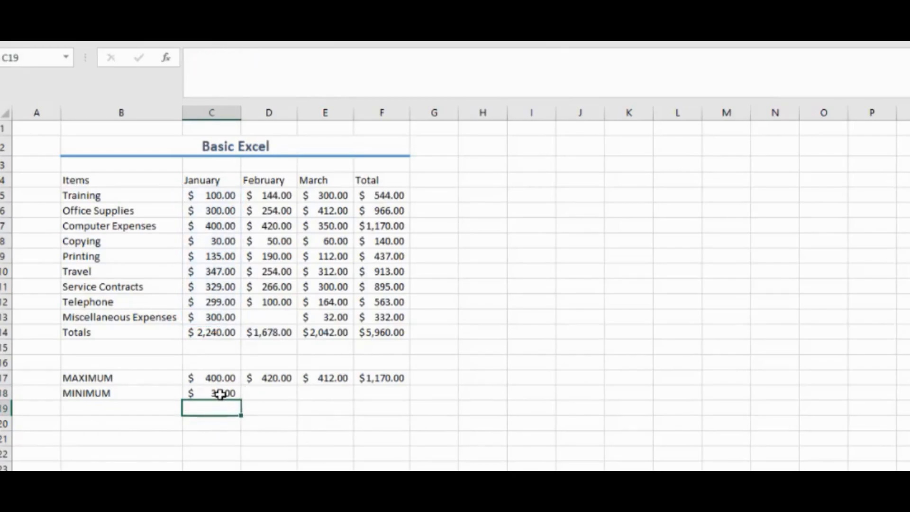
Fill the MIN formula from C18 across D18, E18 and F18, and check it against the February, March and Total amounts.
left_click(223, 394)
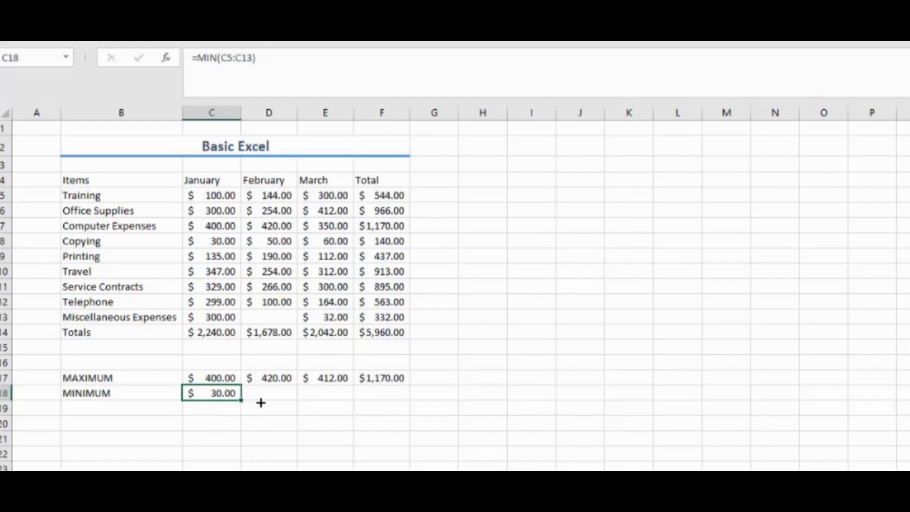
left_click_drag(261, 402, 404, 403)
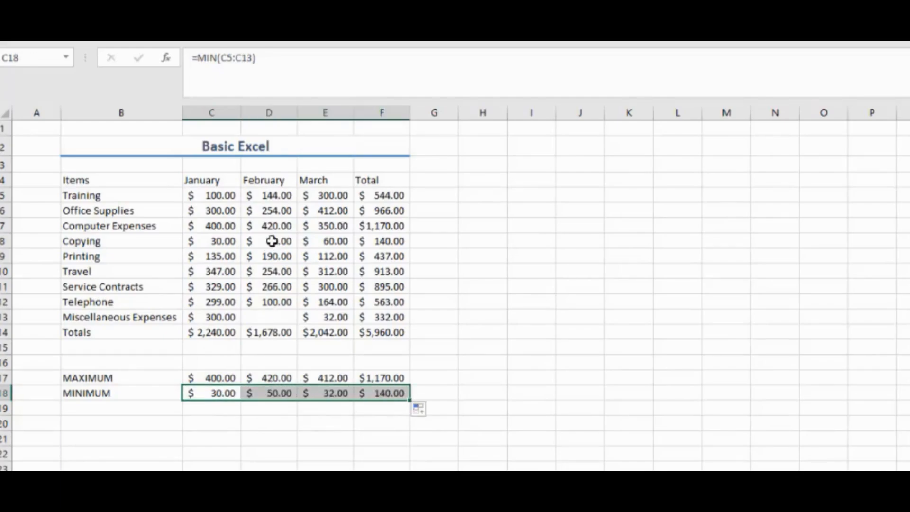
left_click(273, 223)
left_click(277, 392)
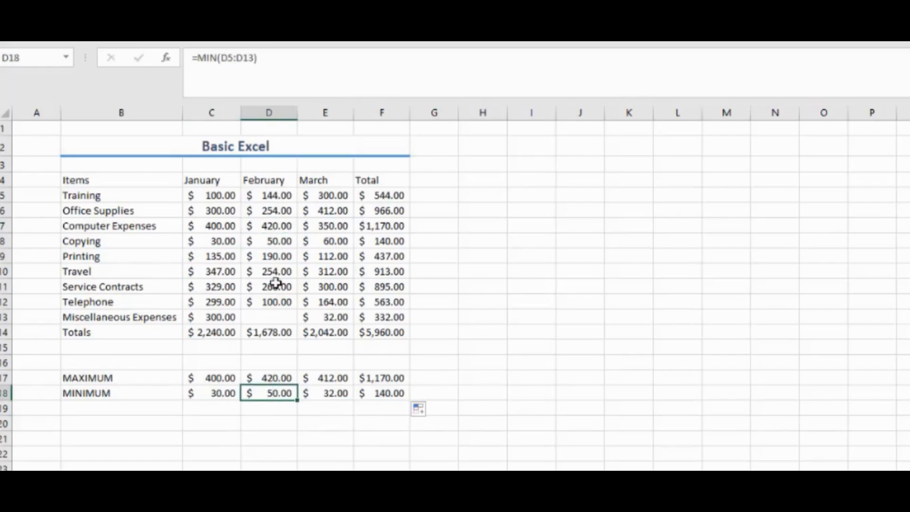
left_click(336, 393)
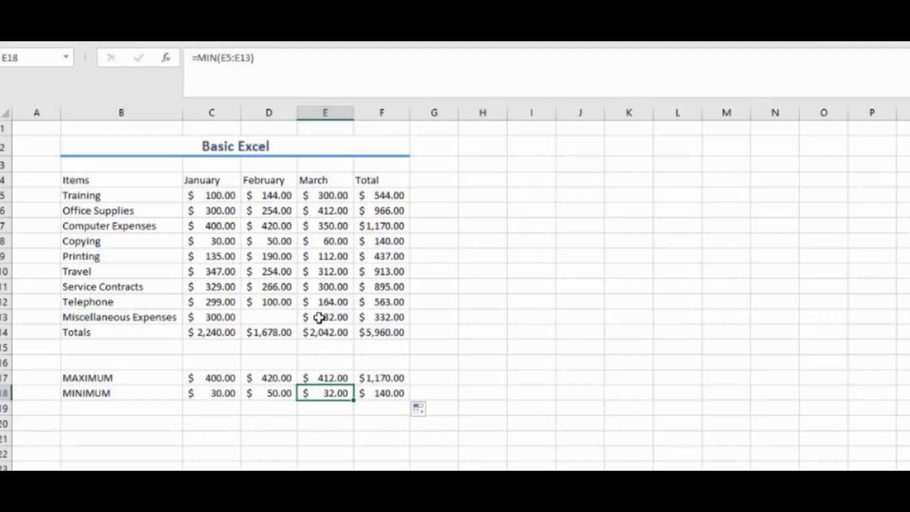
left_click(394, 393)
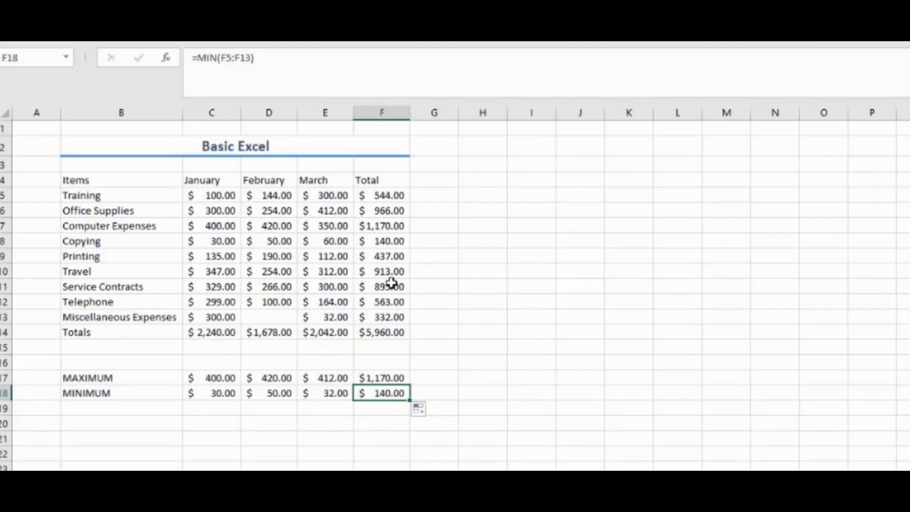
Enter the label COUNT in B19 and the formula =COUNT(C5:C13) in C19 to count the January amounts.
left_click(100, 407)
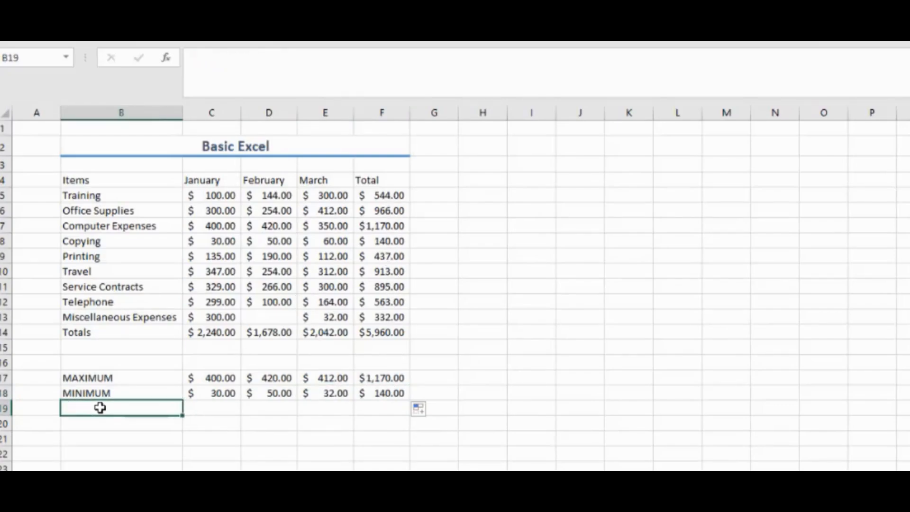
type("COUNT")
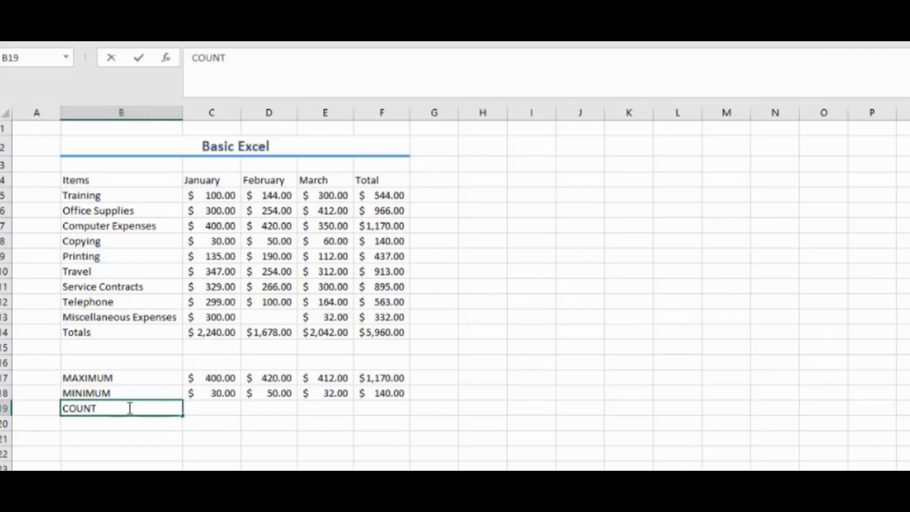
left_click(212, 408)
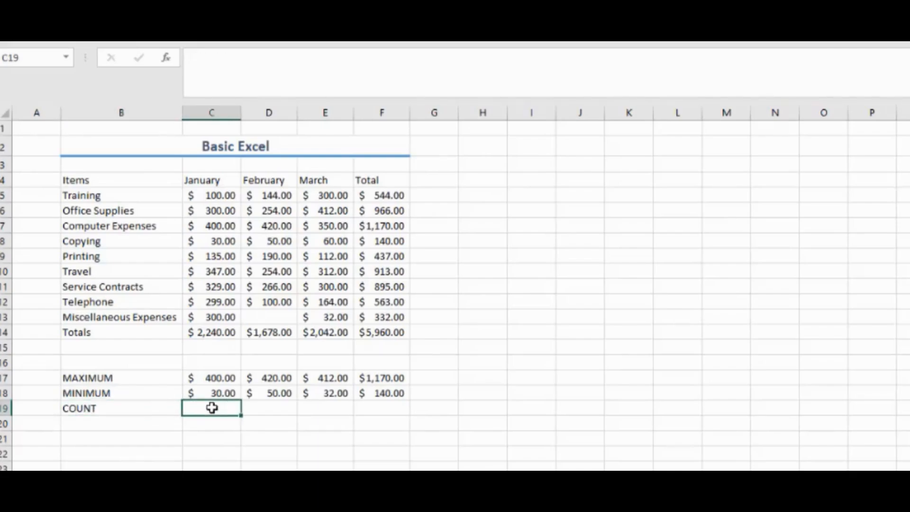
type("=COUNT")
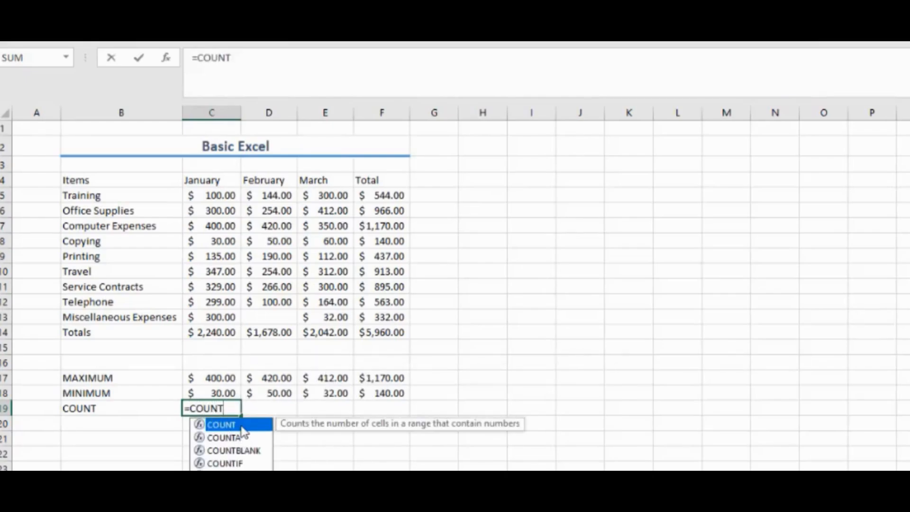
double_click(242, 426)
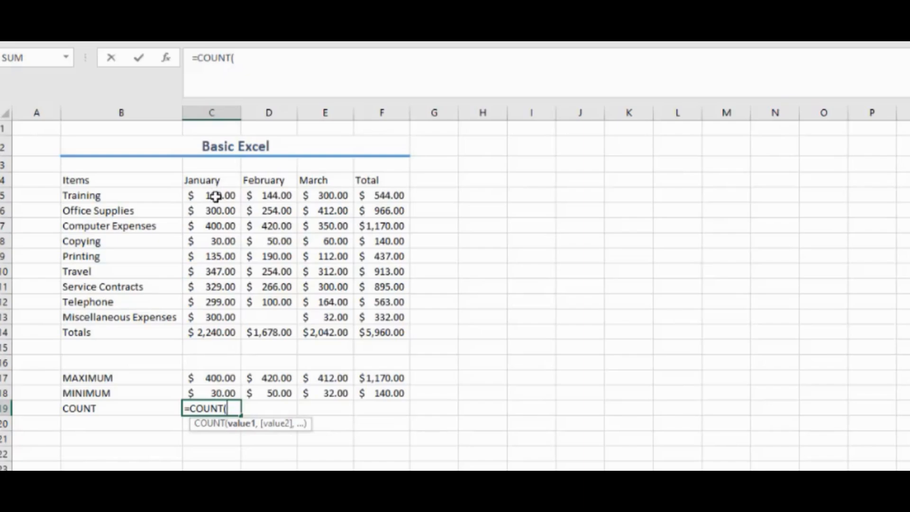
left_click_drag(216, 196, 226, 318)
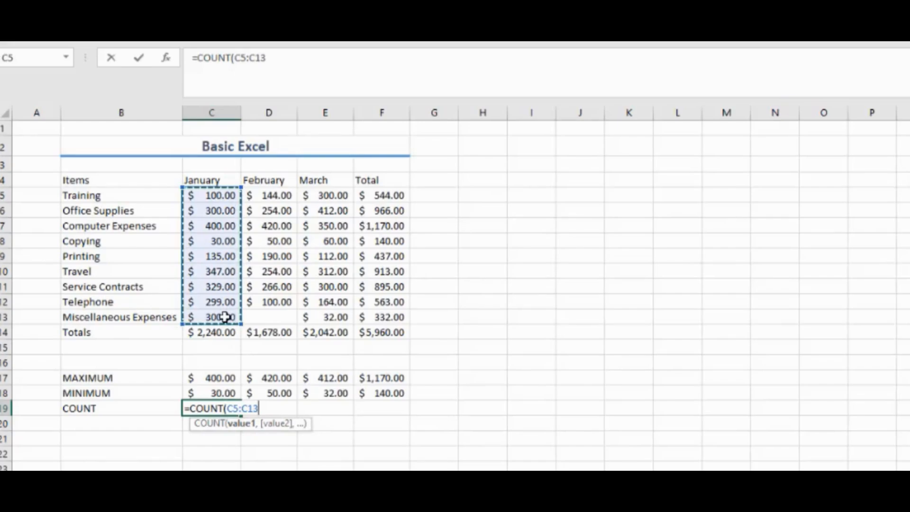
type(")")
key("Return")
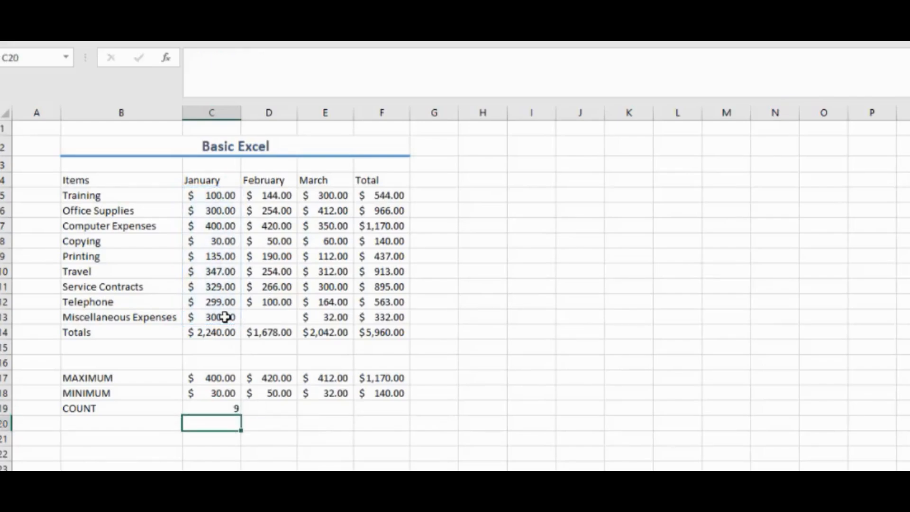
Fill the COUNT formula from C19 across D19, E19 and F19 for February, March and Total.
left_click(226, 409)
left_click_drag(241, 415, 400, 428)
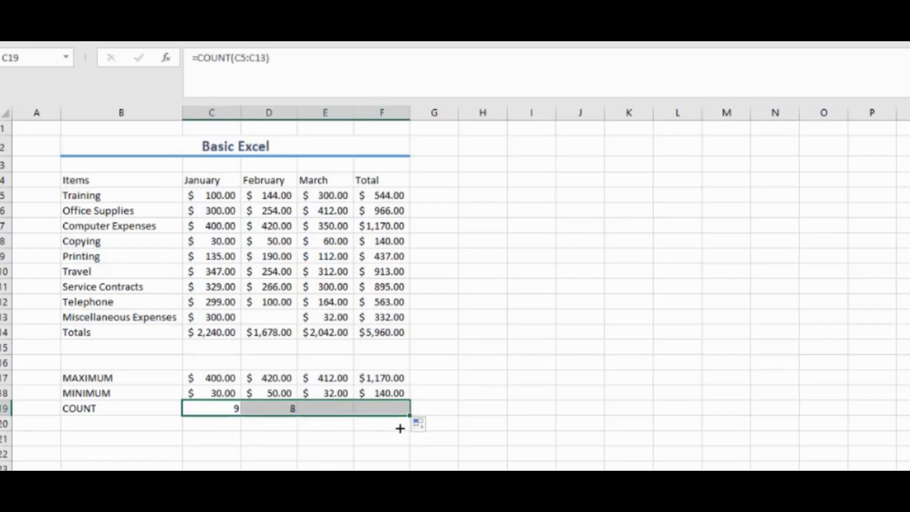
Compare the February count with the Miscellaneous Expenses cells for January, February and March.
left_click(257, 316)
left_click(218, 316)
left_click(286, 312)
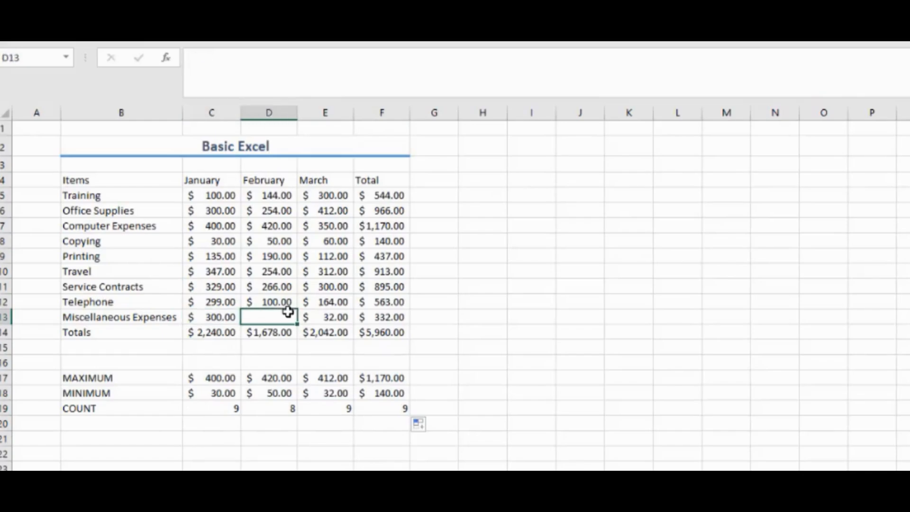
left_click(290, 411)
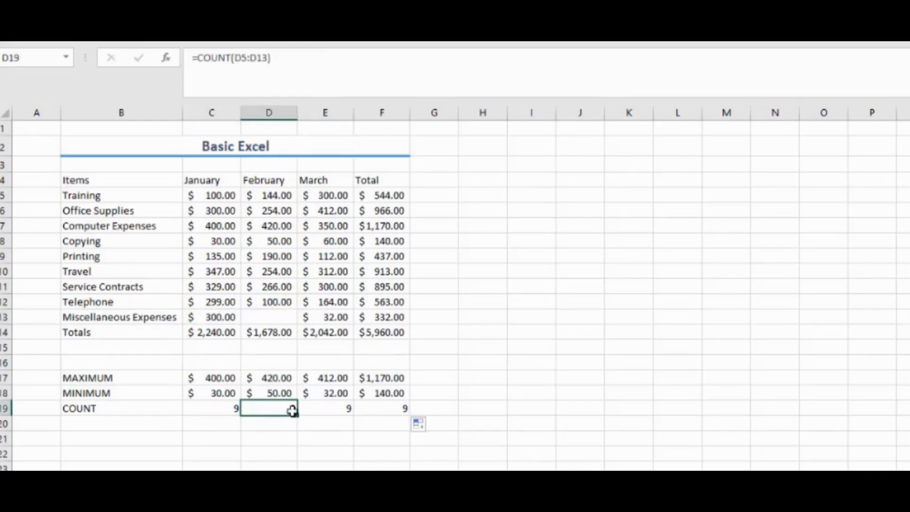
left_click(270, 315)
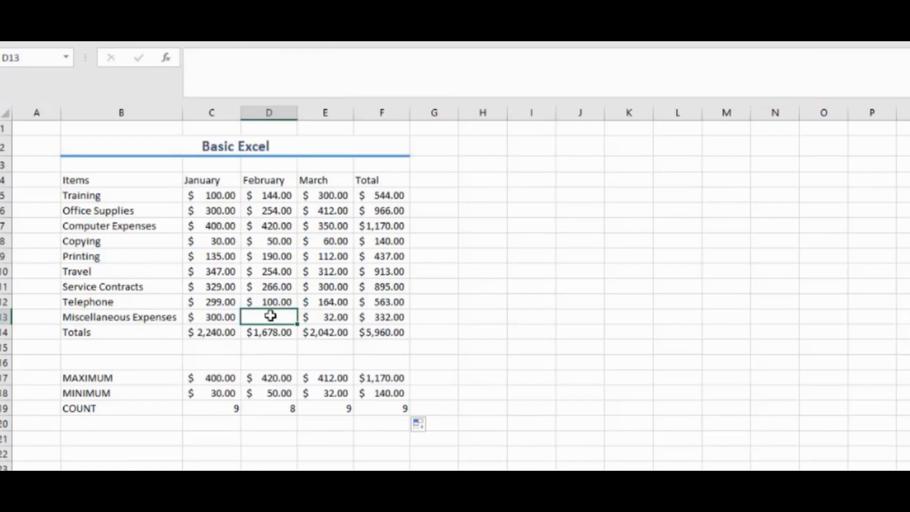
left_click(332, 317)
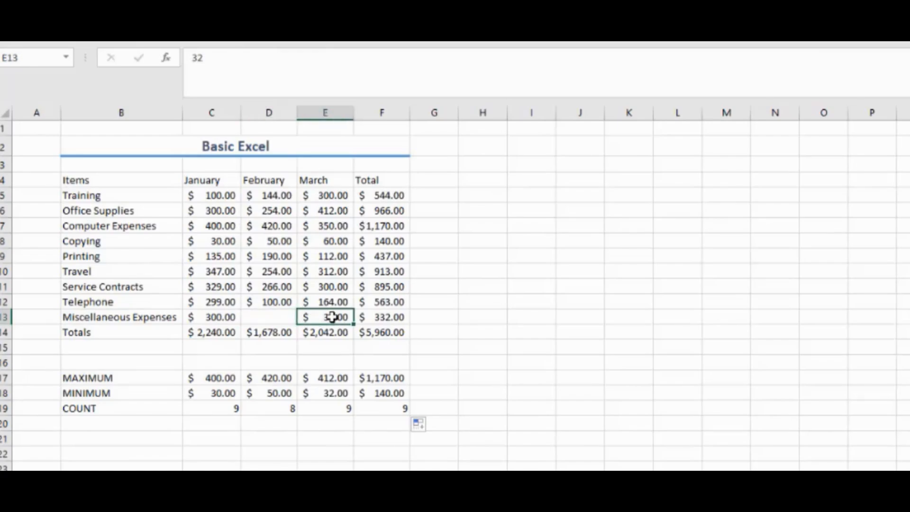
left_click(209, 319)
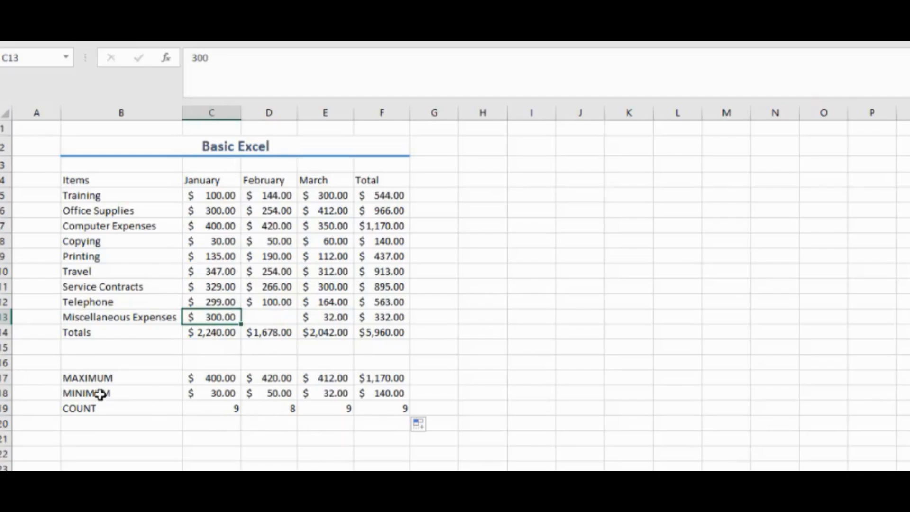
left_click(578, 244)
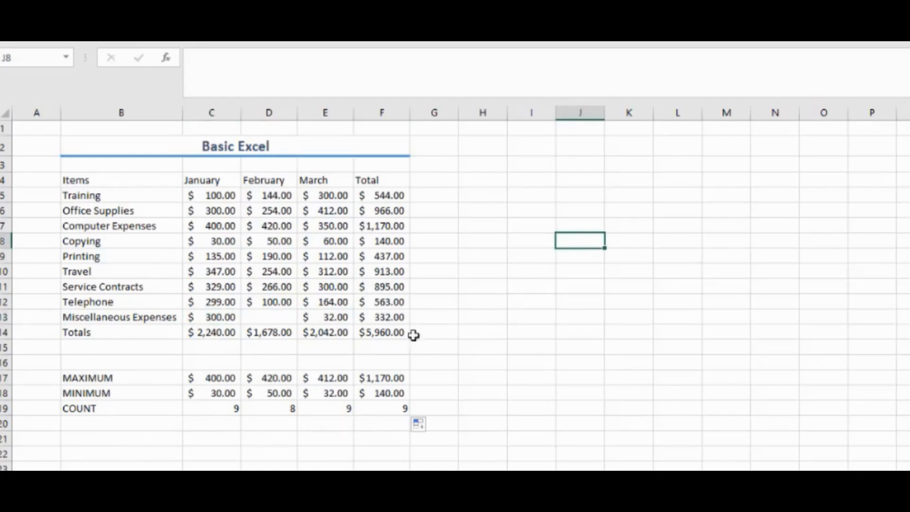
Enter the numbers 1, 2 and 3 down cells L7, L8 and L9.
left_click(683, 225)
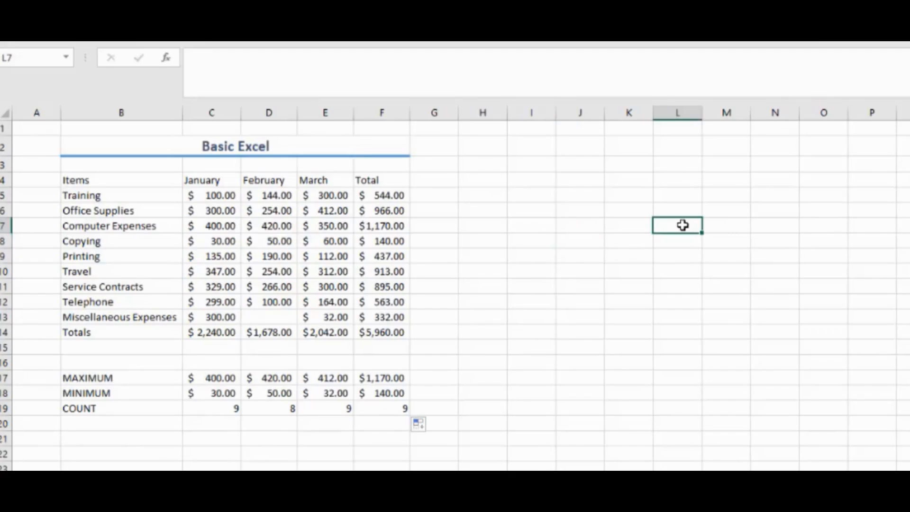
type("1")
key("Return")
type("2")
key("Return")
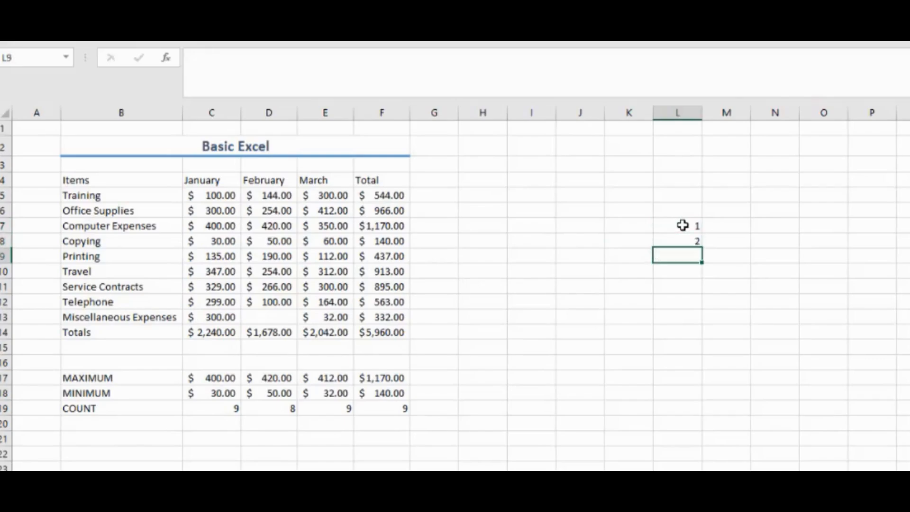
type("3")
key("Return")
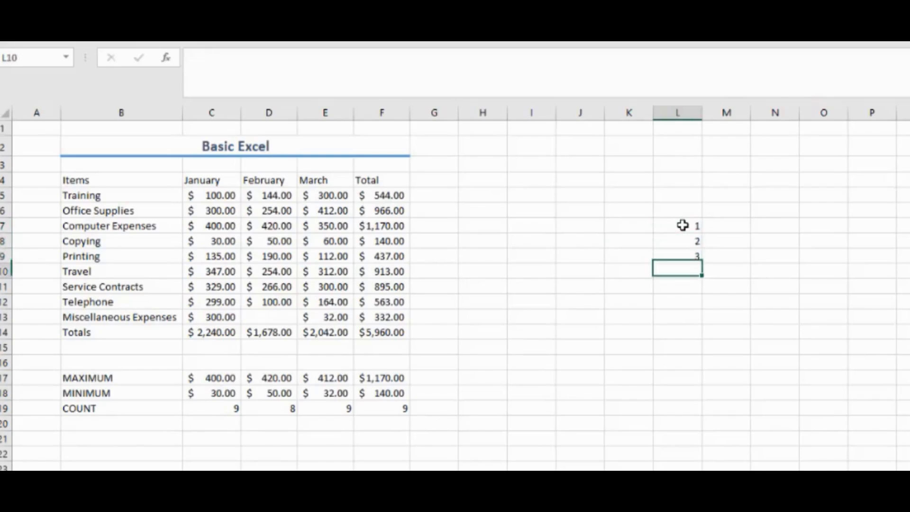
Extend the number series from L9 down to L20, continuing up to 14.
left_click(689, 251)
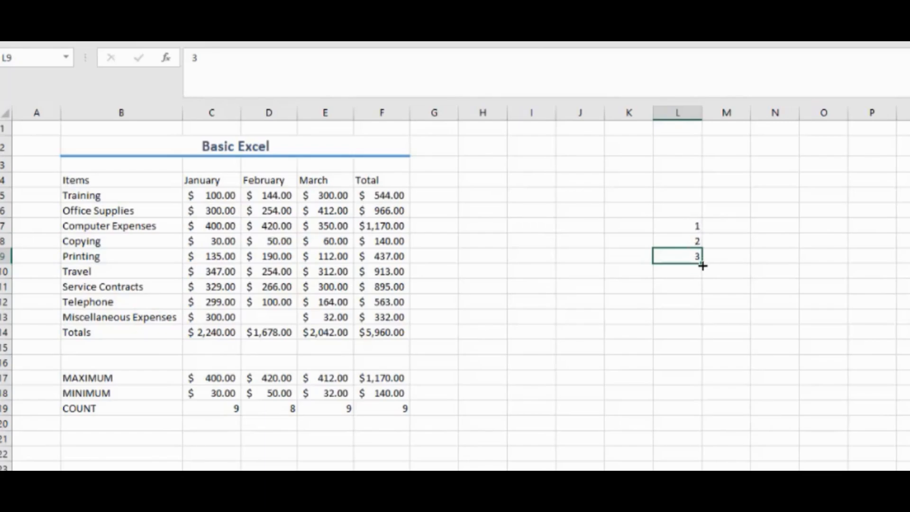
left_click_drag(702, 303, 703, 260)
left_click(697, 227)
type("1")
left_click(697, 257)
left_click_drag(704, 265, 704, 432)
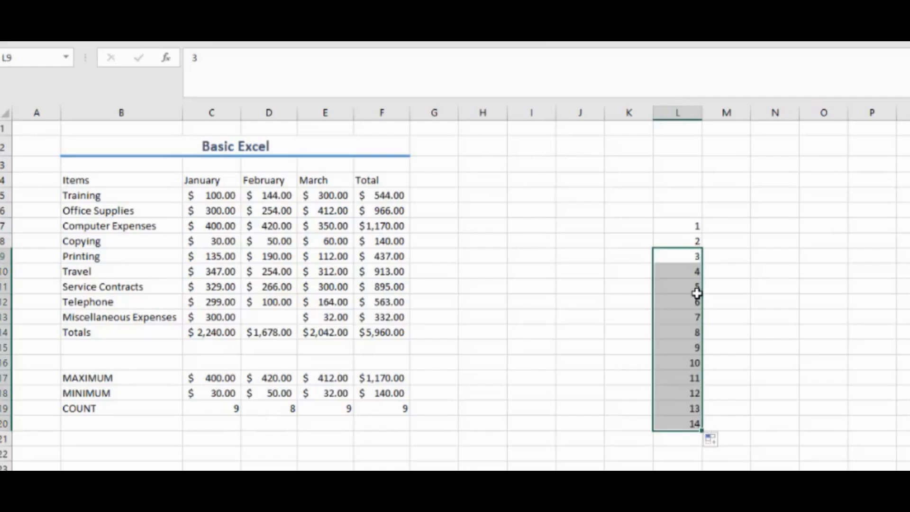
Undo the number series fill below L9 and select the first number in L7.
left_click(698, 228)
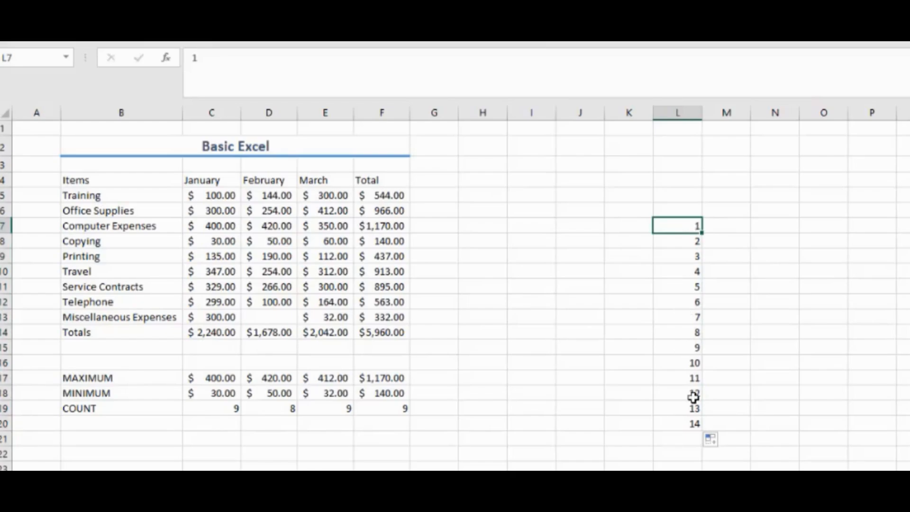
key("ctrl+z")
left_click(697, 227)
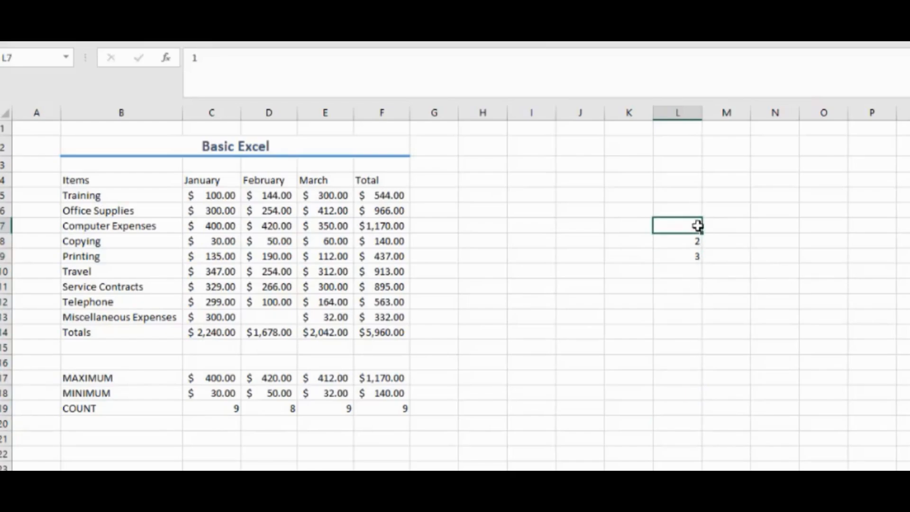
Extend the series in L7:L9 down to L22, continuing up to 16, and undo the fill.
key("ctrl+shift+Down")
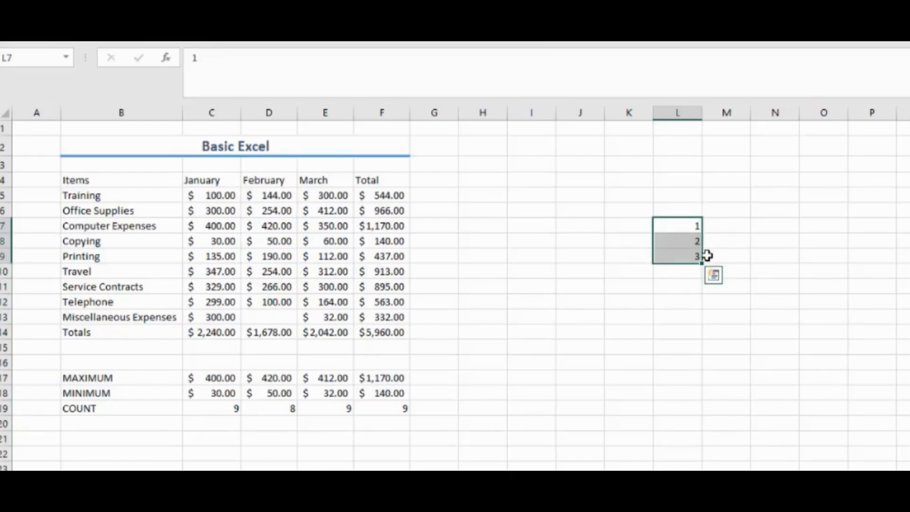
left_click_drag(702, 263, 694, 458)
left_click_drag(695, 460, 695, 460)
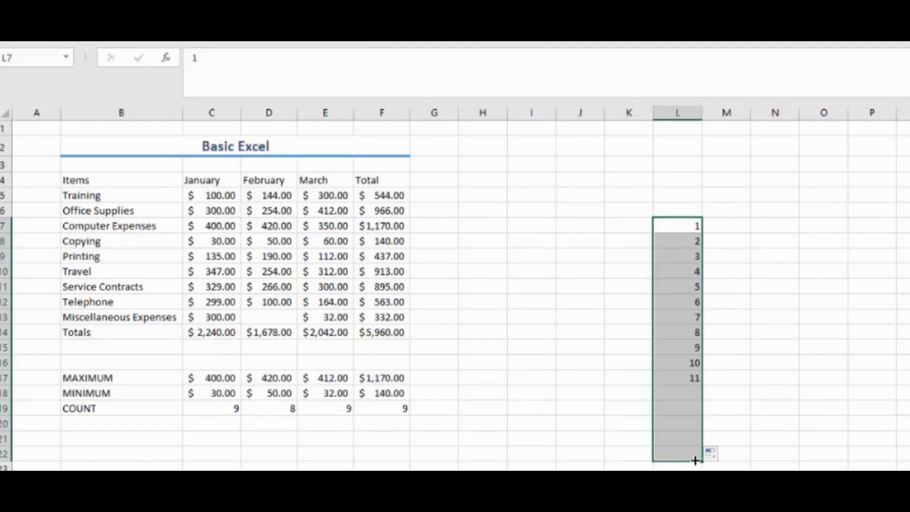
left_click(723, 256)
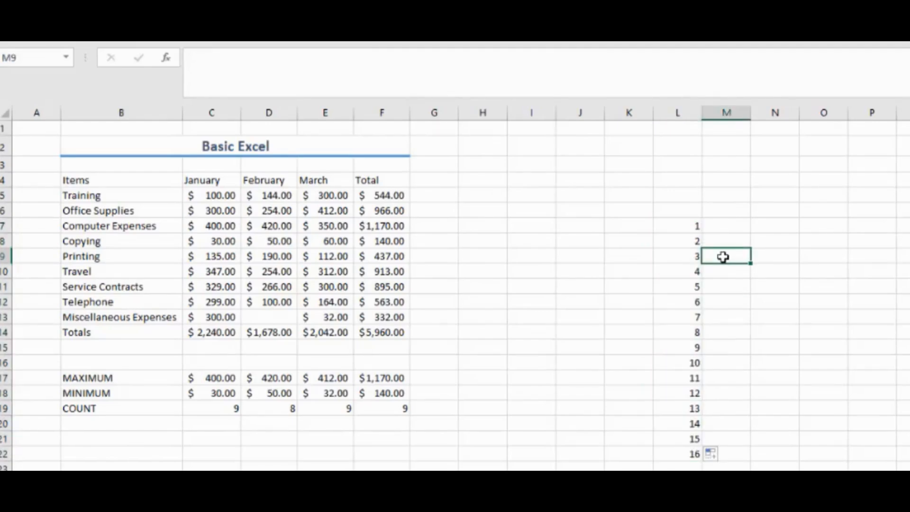
key("ctrl+z")
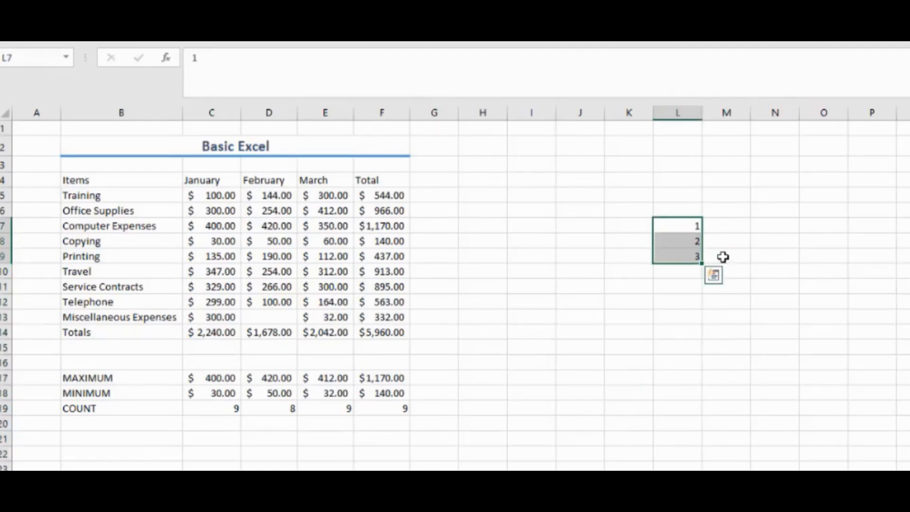
Extend the series from L9 alone down to L21, continuing up to 15, and undo the fill.
left_click(696, 238)
left_click(695, 256)
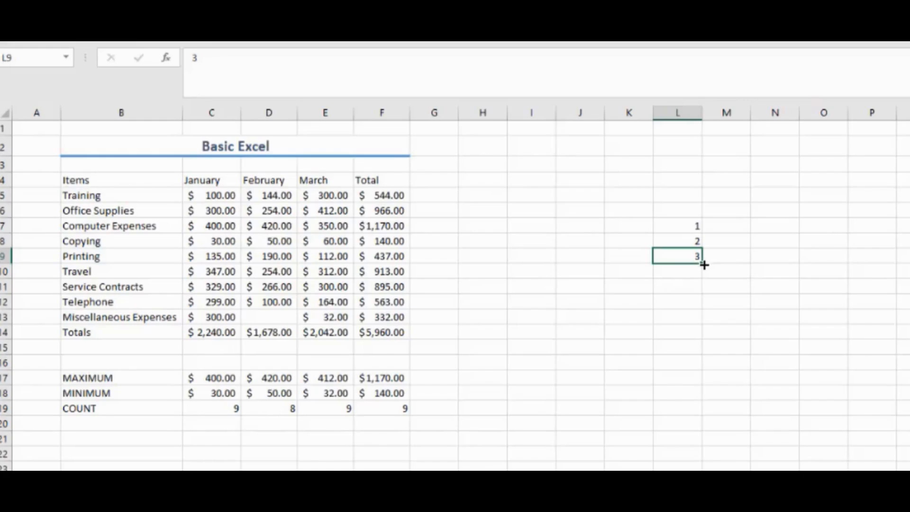
left_click_drag(704, 264, 696, 447)
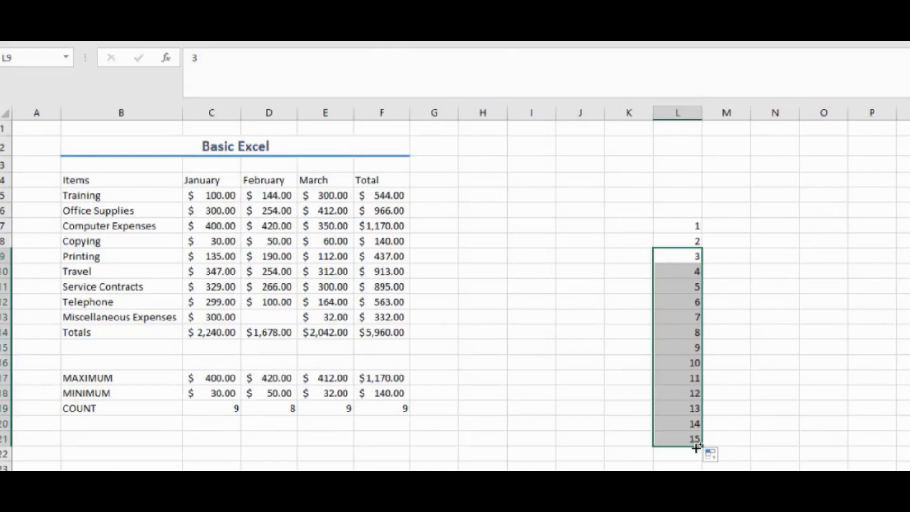
key("ctrl+z")
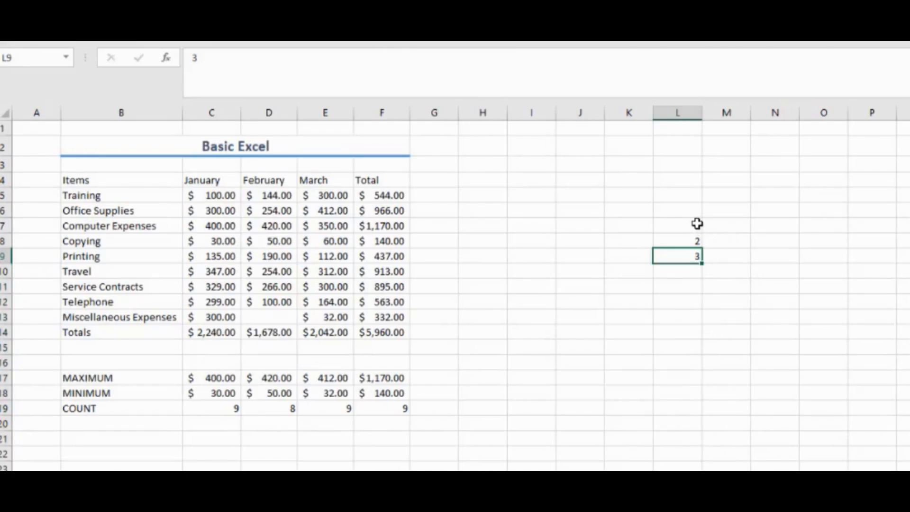
Fill the number series from L7:L9 down to L20, continuing up to 14.
left_click_drag(697, 224, 697, 432)
left_click(742, 213)
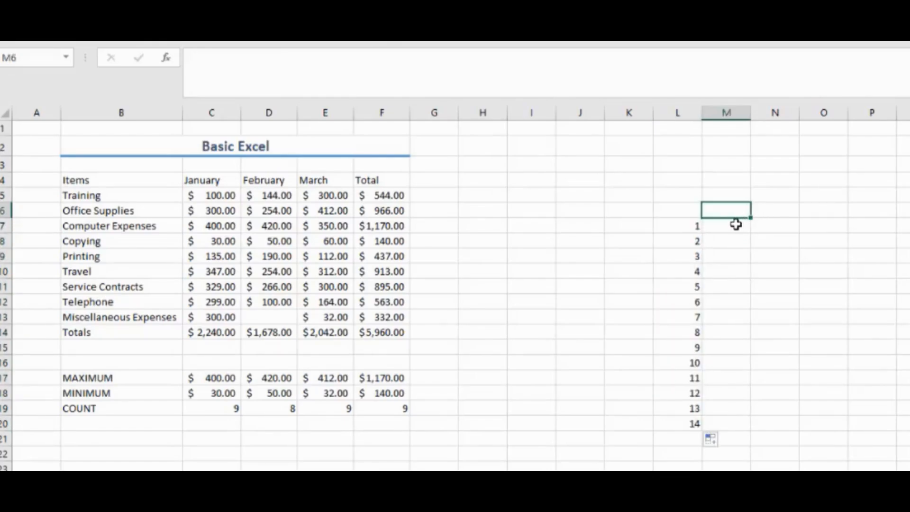
Enter the month names JANUARY and FEBRUARY in cells M7 and M8.
left_click(736, 224)
type("JANU")
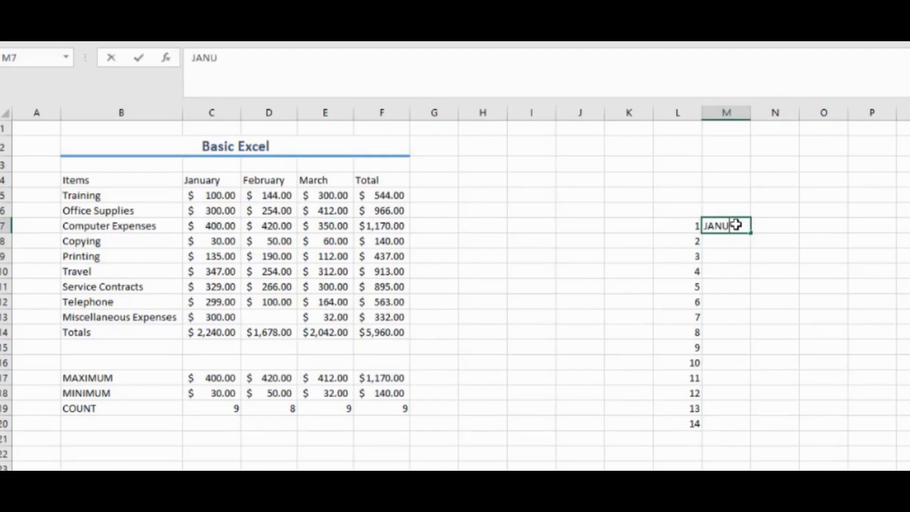
type("ARY")
key("Return")
type("FEBRUA")
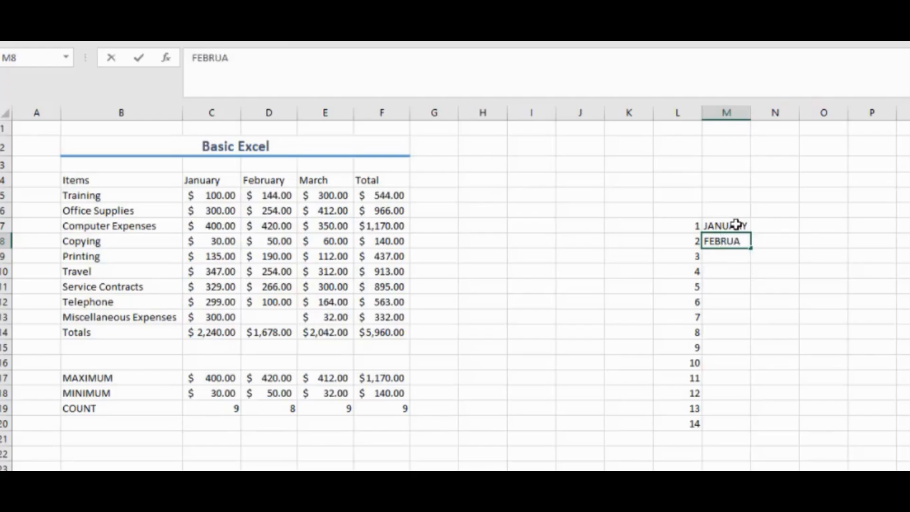
type("RY")
key("Return")
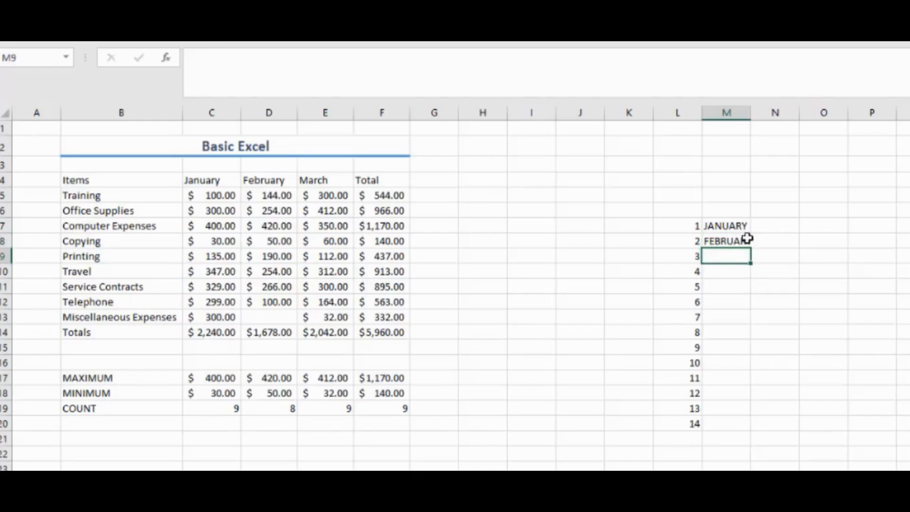
Extend the month series from M7:M8 down to DECEMBER in M18 and fit column M's width to the names.
left_click(747, 242)
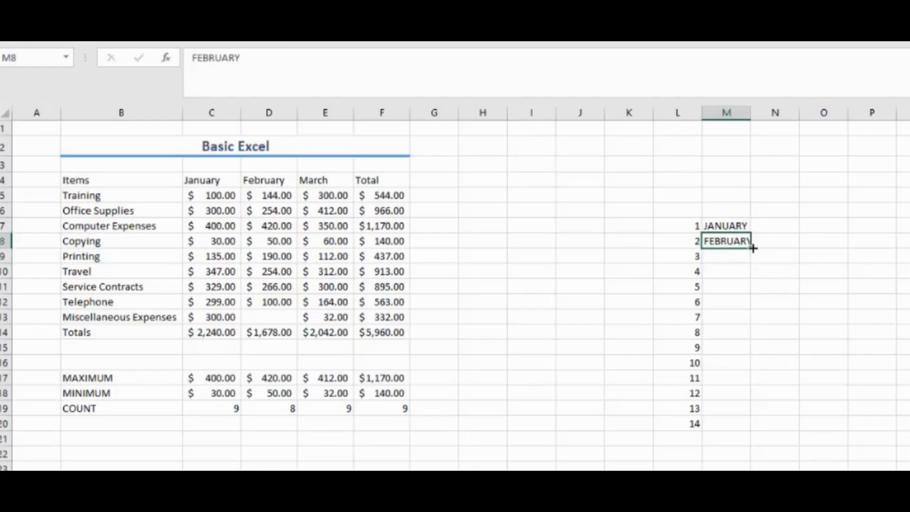
left_click(749, 224)
key("shift+Down")
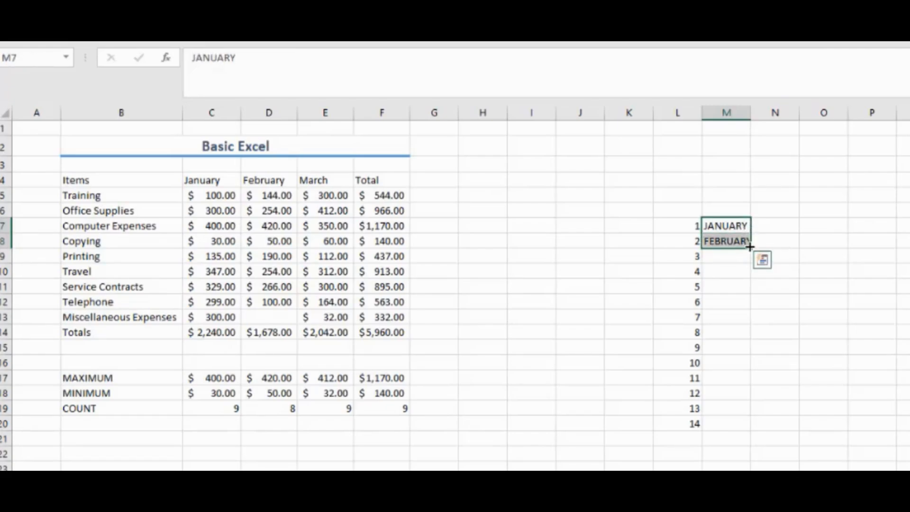
left_click_drag(751, 248, 748, 394)
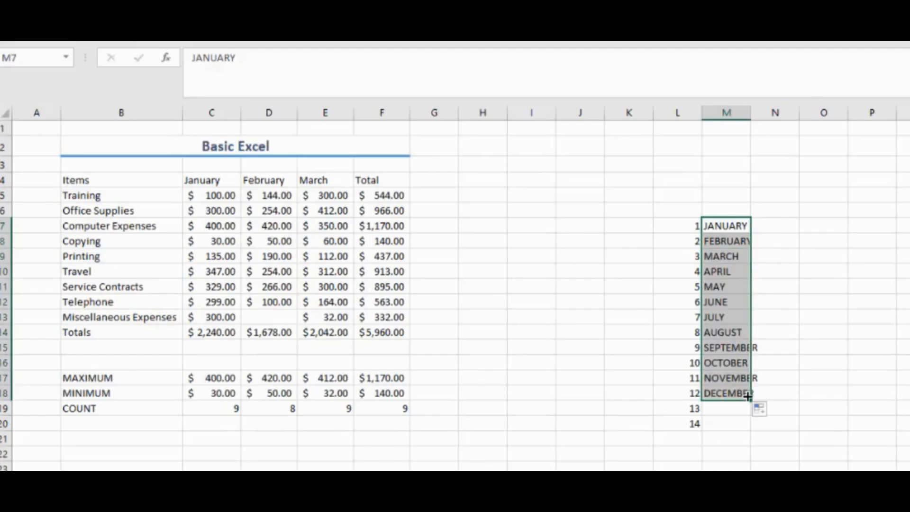
double_click(750, 112)
left_click(734, 304)
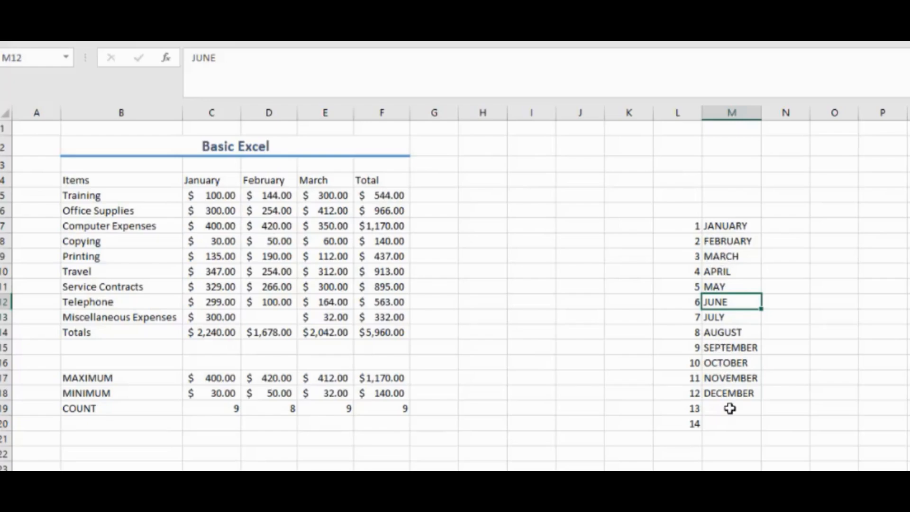
Enter the numbers 1, 4 and 7 down cells N7, N8 and N9.
left_click(789, 220)
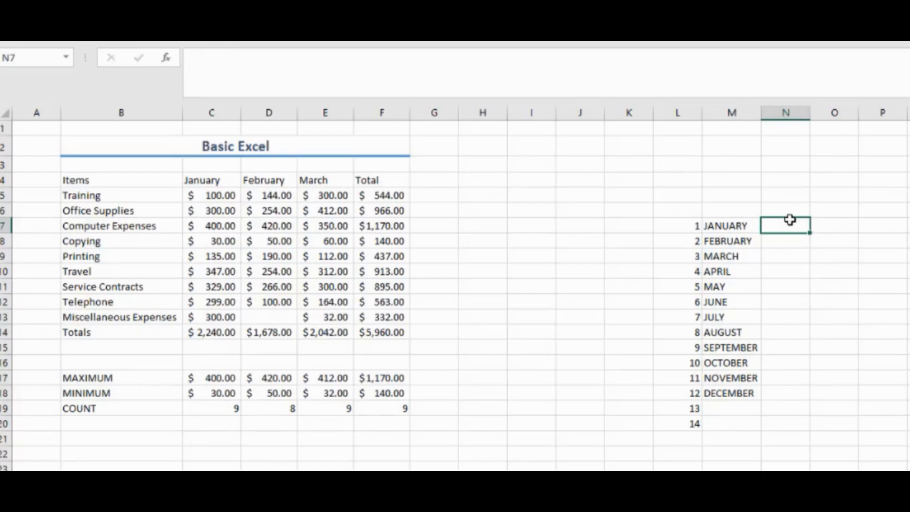
type("1")
key("Return")
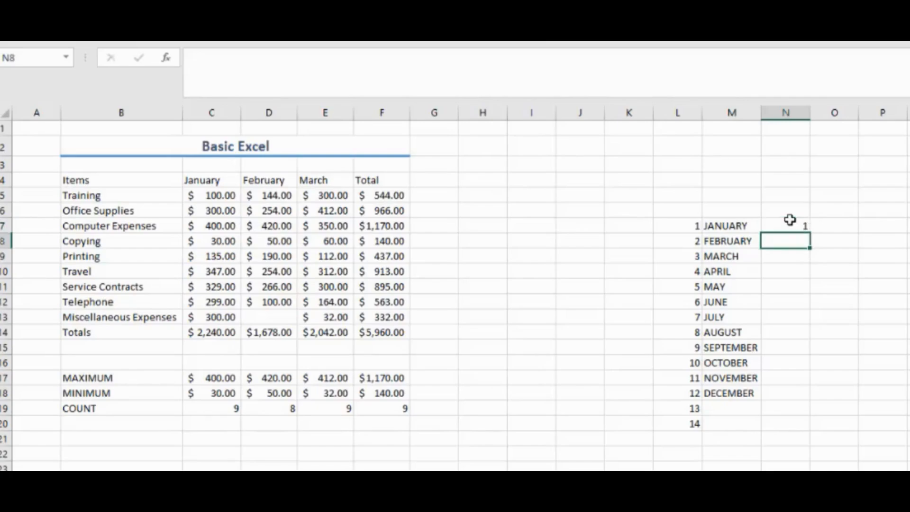
type("4")
key("Return")
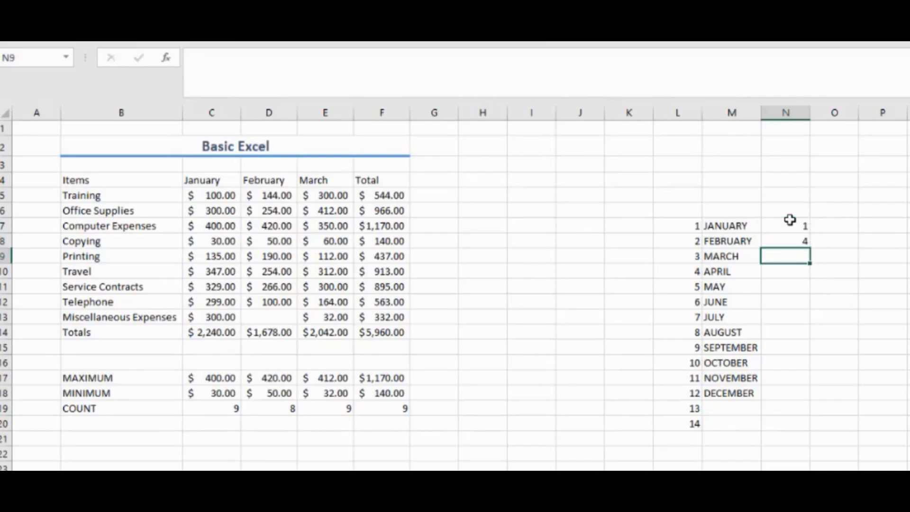
type("7")
key("Return")
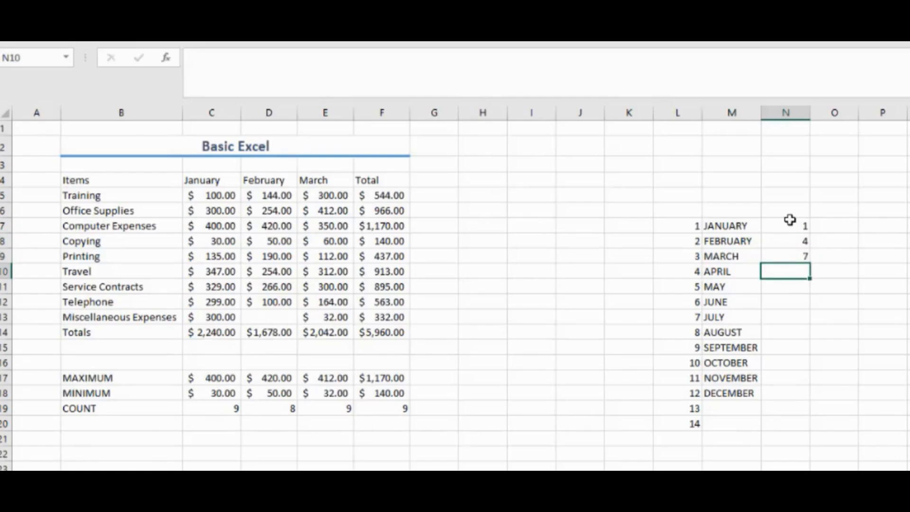
Check the numbers in N7:N9 and enter 10 in N10 as the next value in the pattern.
left_click(791, 223)
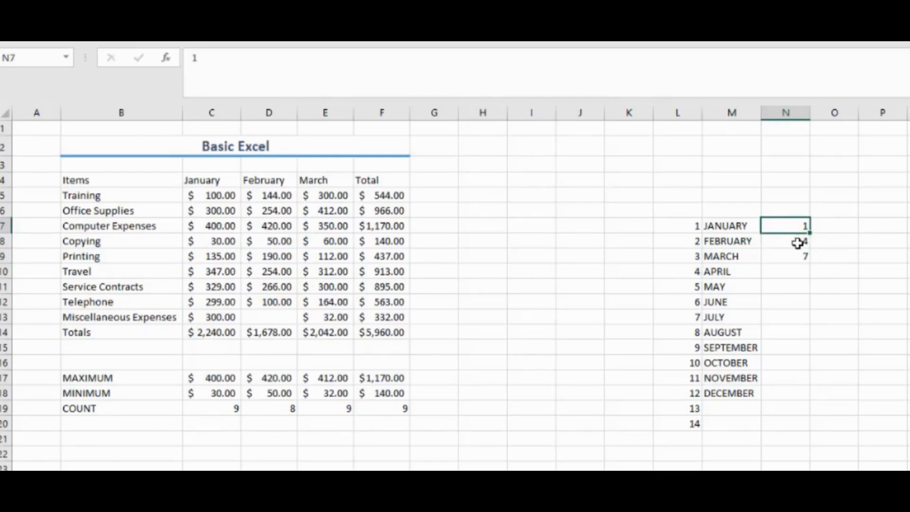
left_click(798, 243)
left_click(796, 257)
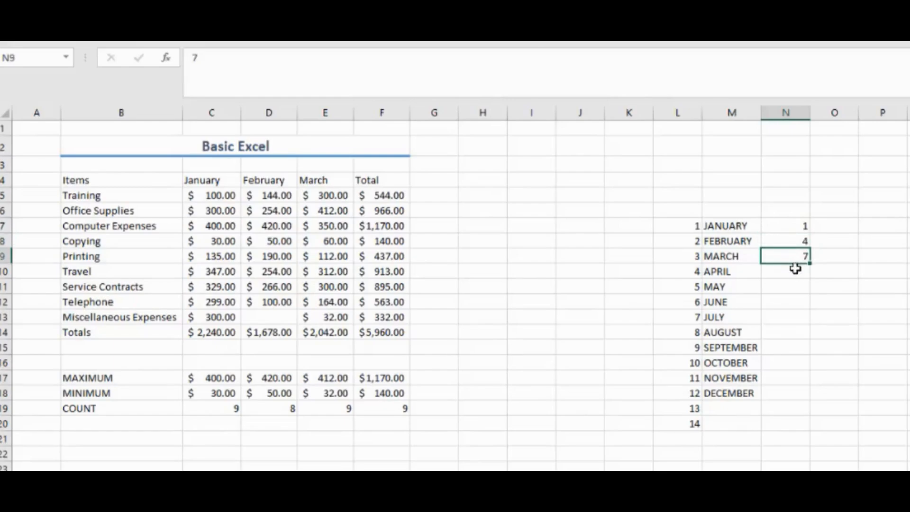
left_click(795, 270)
type("10")
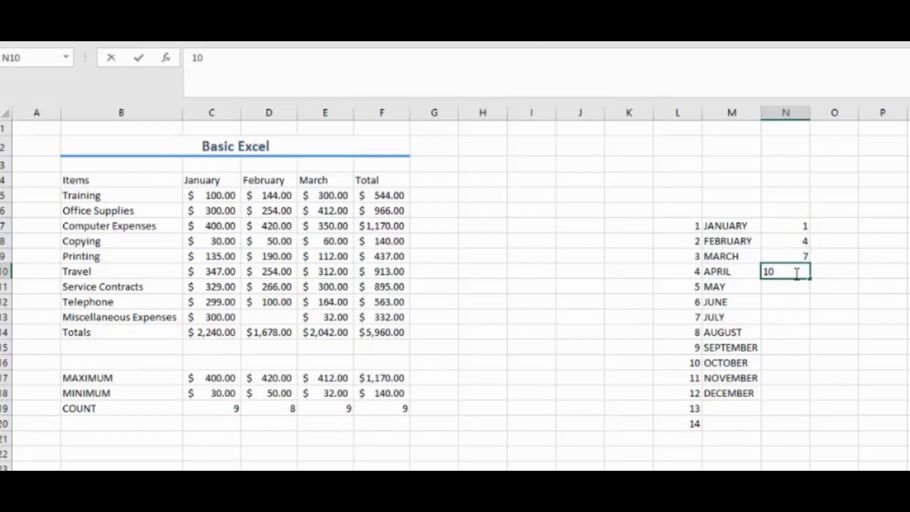
key("Return")
Extend the step-of-three series from N7:N10 down to N16, continuing up to 28, and check the filled numbers.
left_click_drag(807, 226, 810, 370)
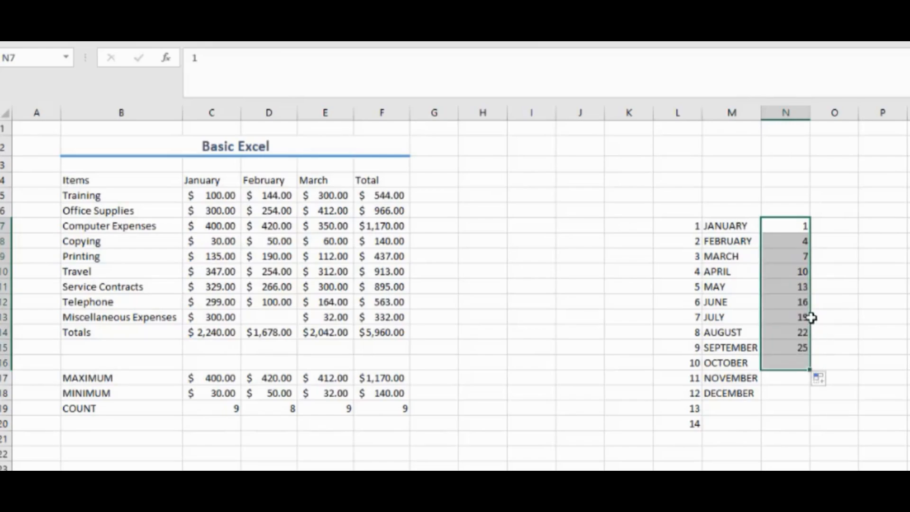
left_click(801, 242)
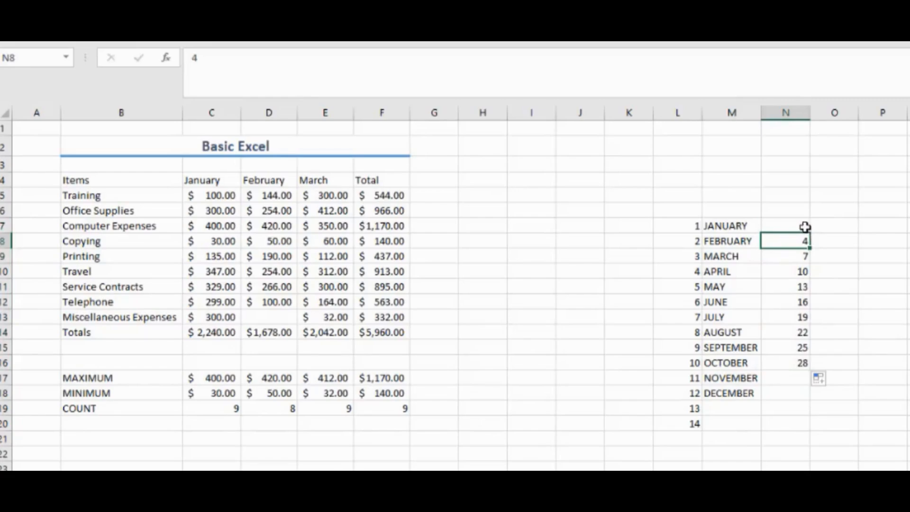
left_click(802, 272)
left_click_drag(798, 288, 791, 313)
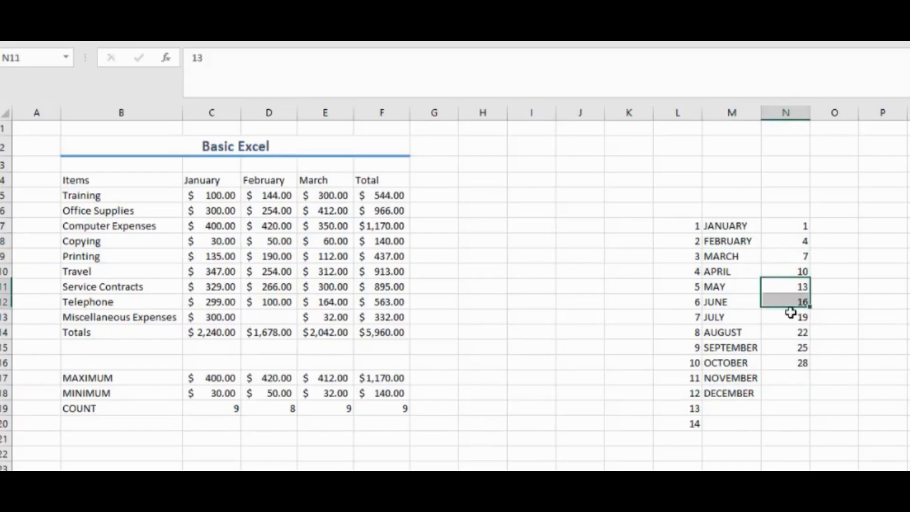
left_click(877, 298)
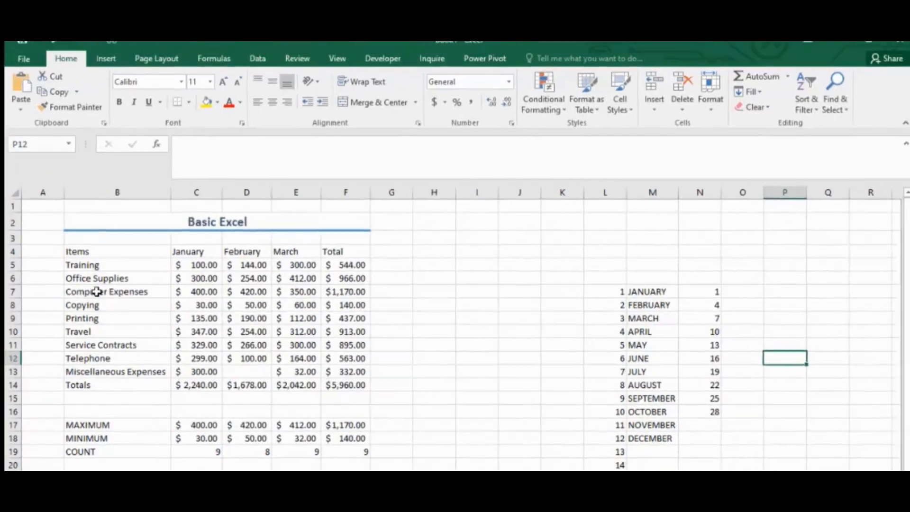
Select the expense table range A4:F15 and view the available cell styles without applying one.
left_click(97, 291)
left_click_drag(56, 249, 354, 400)
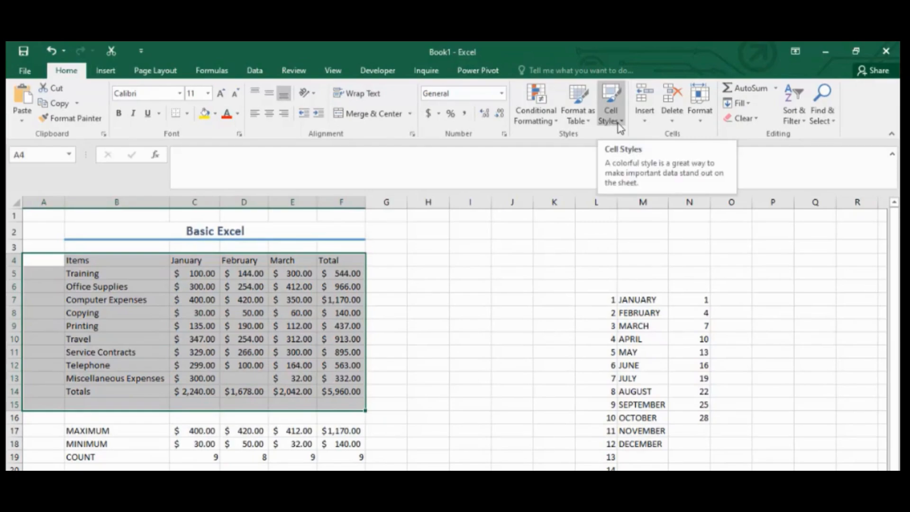
left_click(620, 124)
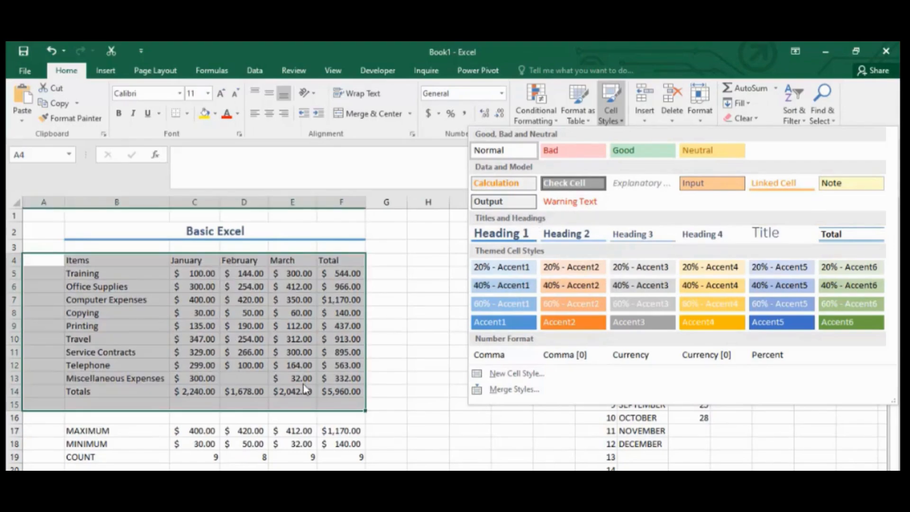
left_click(425, 351)
left_click(198, 442)
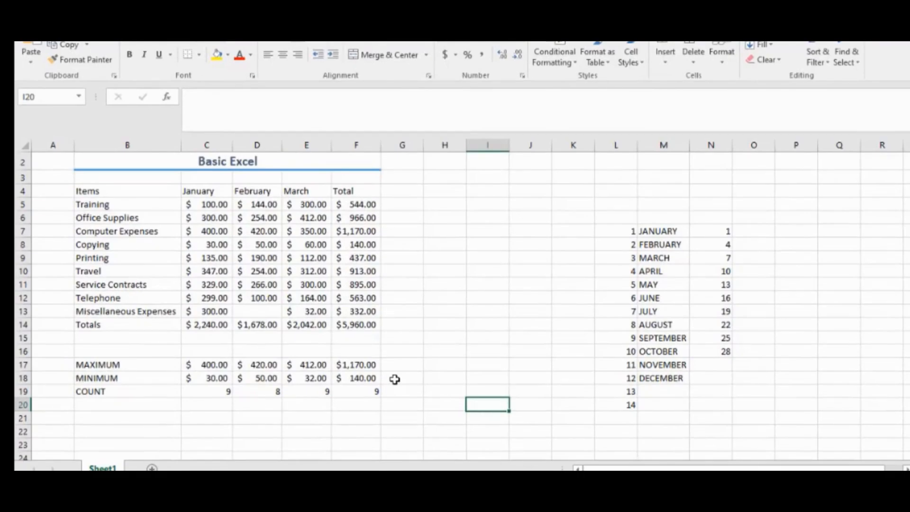
Go to the payroll table below the expense summary and examine its column headings and employee rows.
left_click(92, 419)
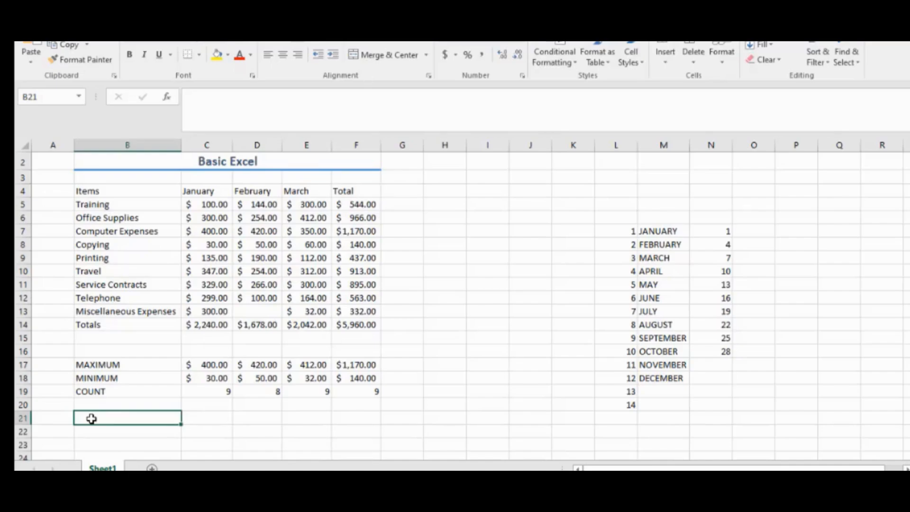
key("Down")
key("Down")
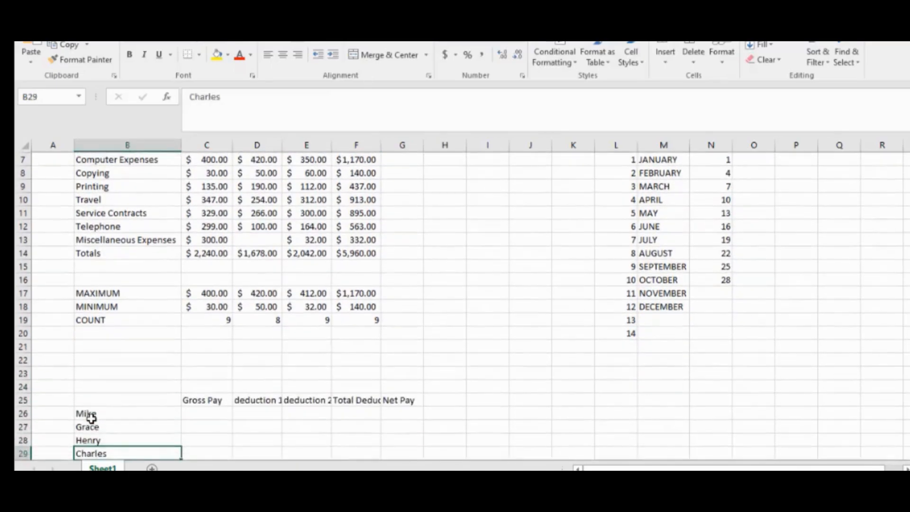
scroll(92, 417, "down", 1)
key("Up")
key("Up")
key("Up")
key("Right")
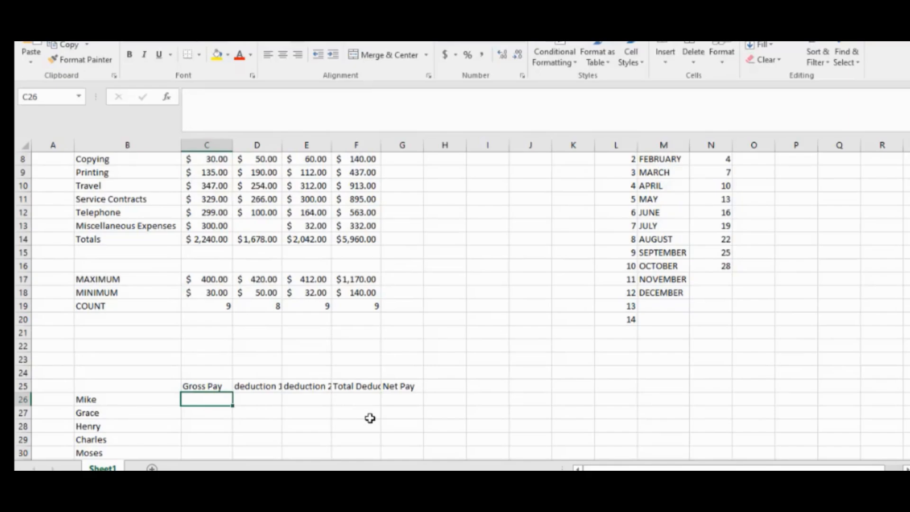
key("Down")
key("Down")
key("Down")
key("Down")
key("Down")
key("Down")
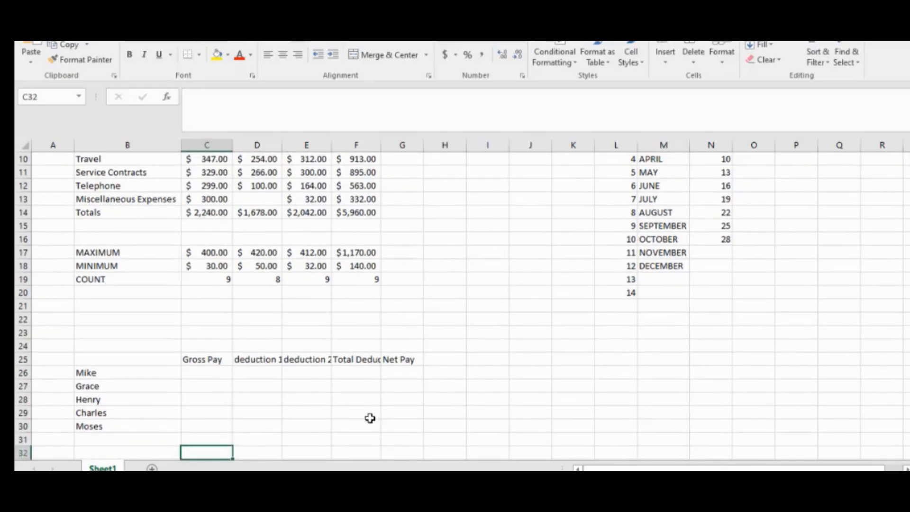
Widen columns D, E and F to fit the deduction 1, deduction 2 and Total Deduction headings of the payroll table.
left_click_drag(88, 360, 460, 440)
left_click_drag(198, 360, 199, 373)
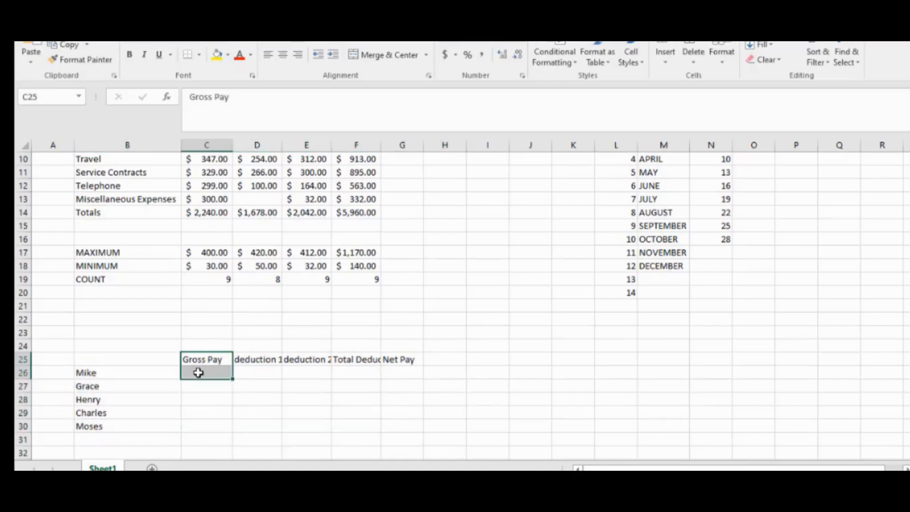
left_click(207, 373)
left_click(270, 370)
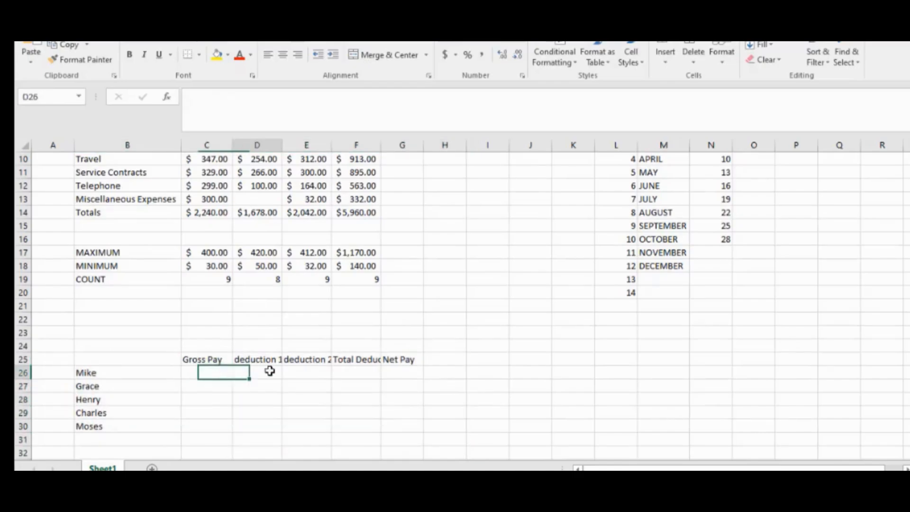
left_click_drag(283, 143, 422, 143)
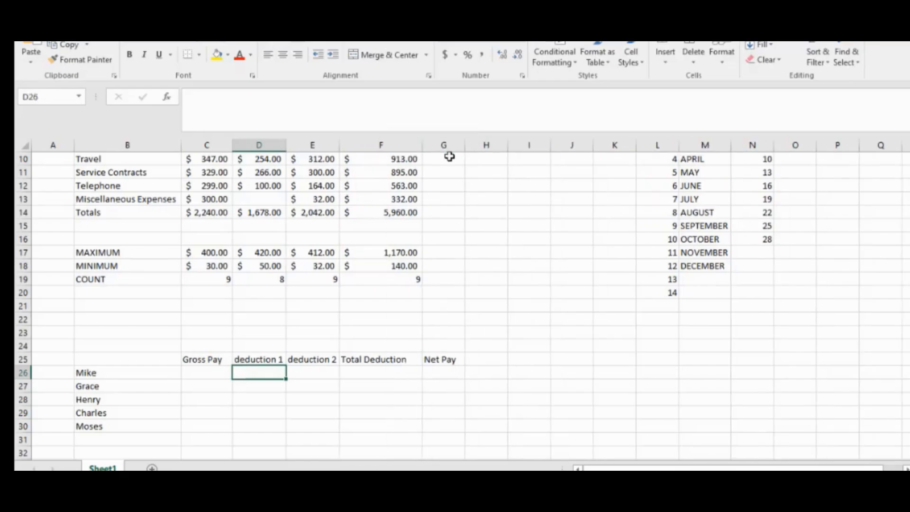
left_click(455, 363)
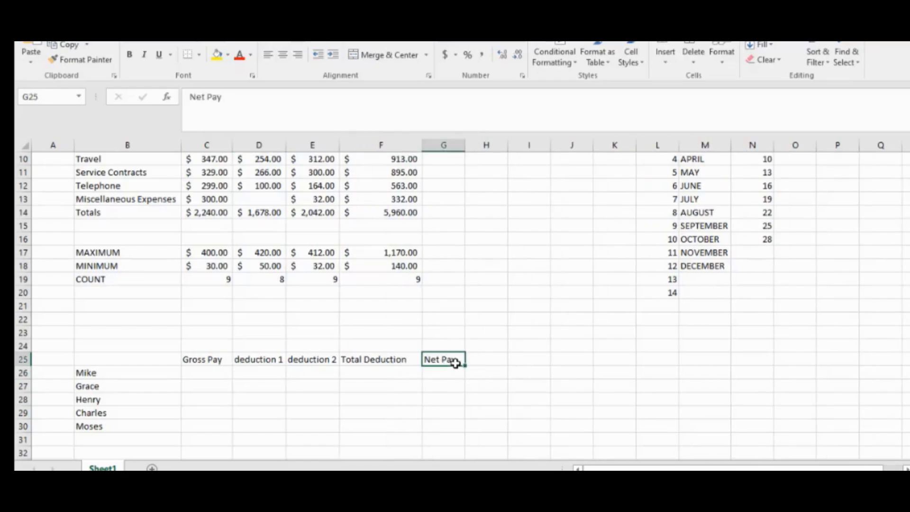
Apply the dollar Accounting number format to the payroll range C26:G31.
left_click(219, 372)
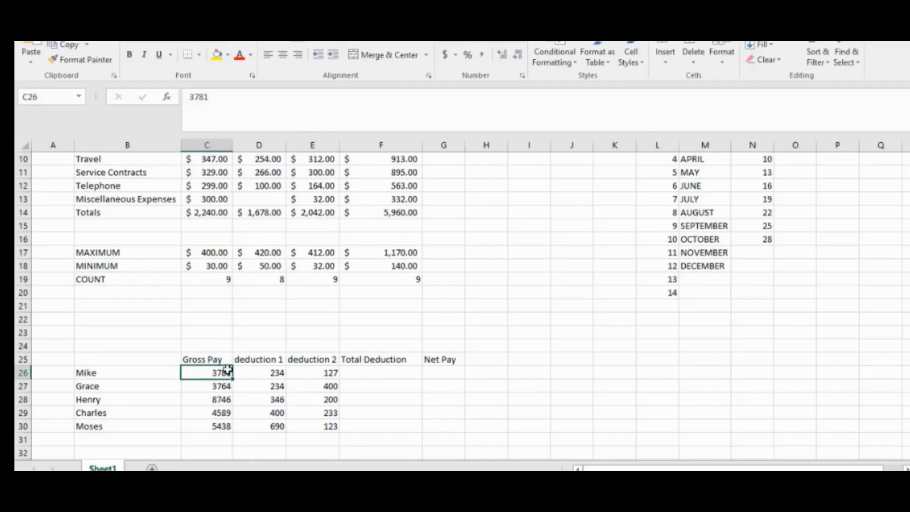
mouse_move(198, 371)
left_mouse_down()
mouse_move(351, 400)
mouse_move(460, 438)
left_mouse_up()
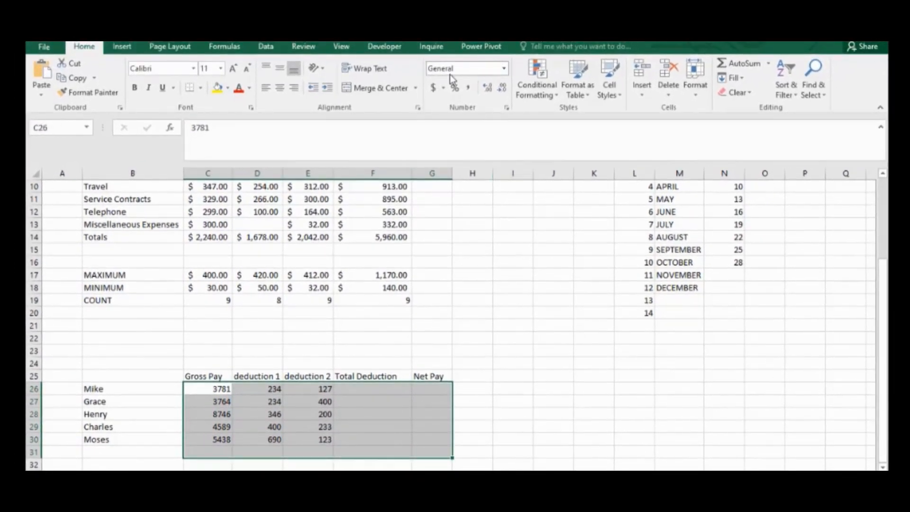
left_click(438, 87)
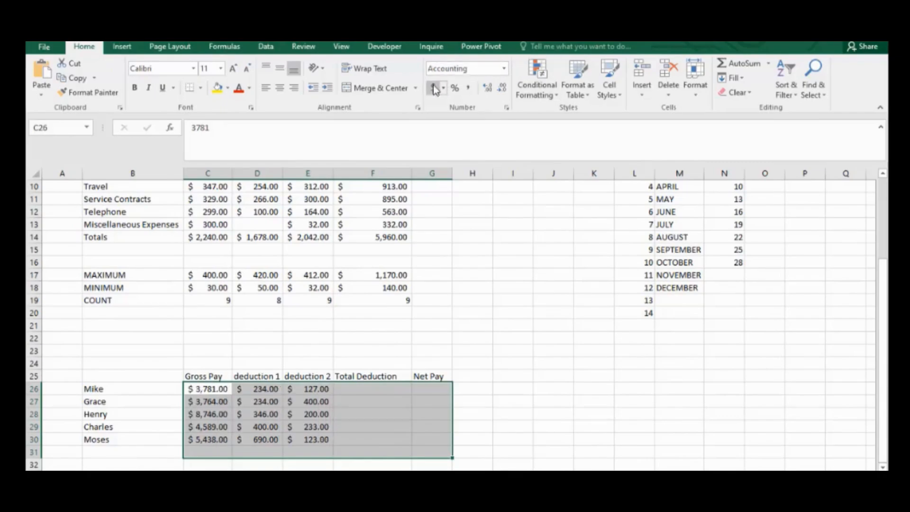
left_click(316, 404)
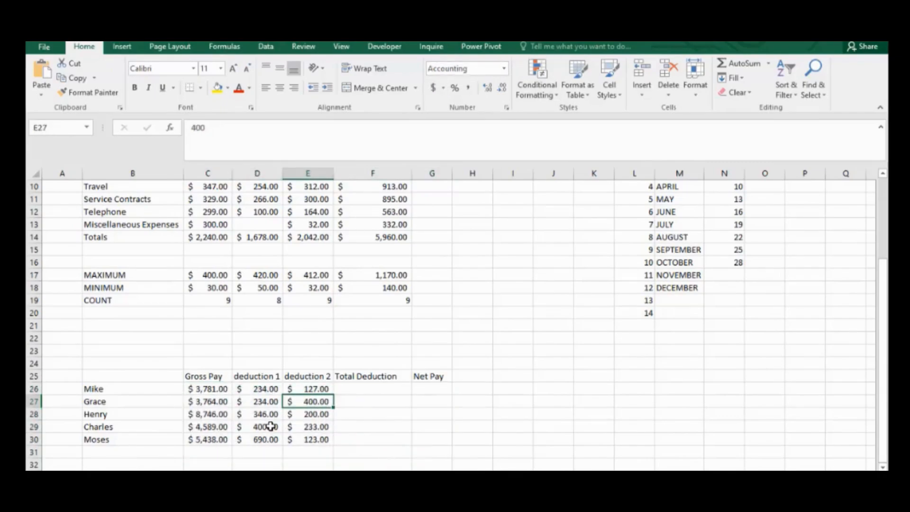
left_click(375, 388)
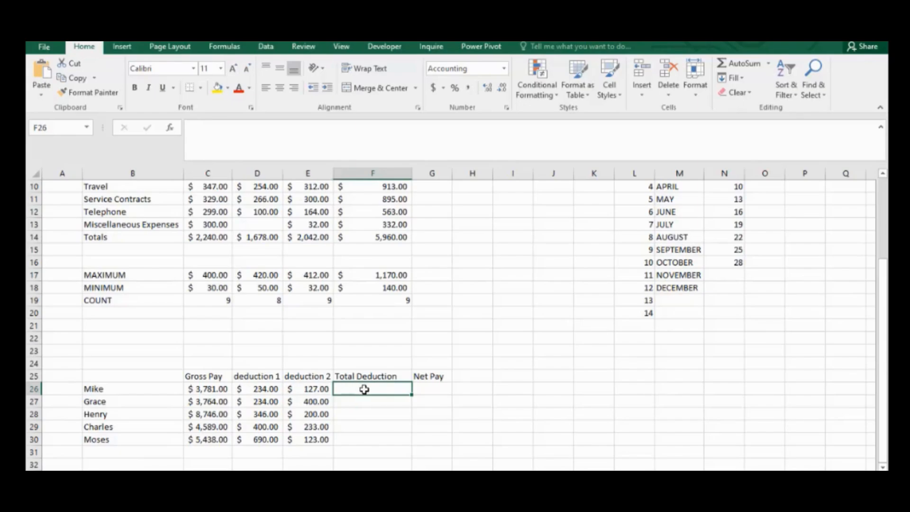
Enter the heading Employee, with a capital E, in cell B25 above the employee names.
left_click(107, 381)
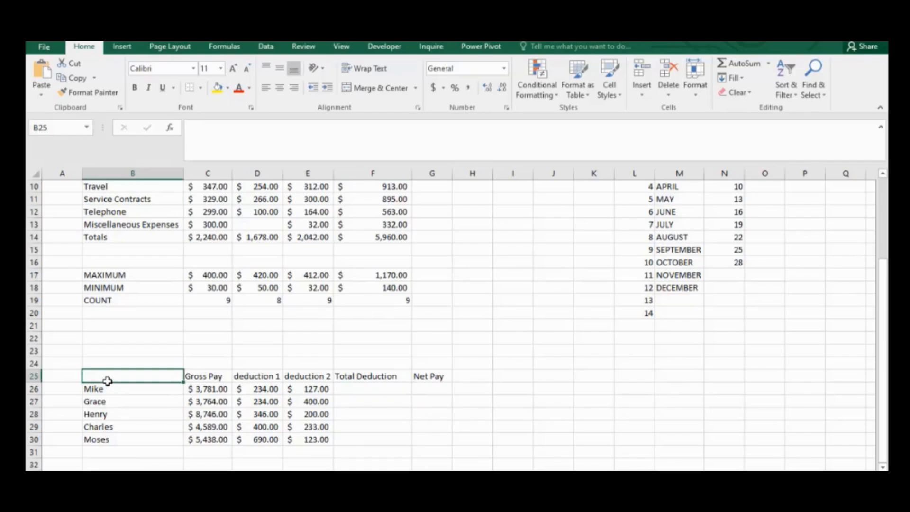
type("employe")
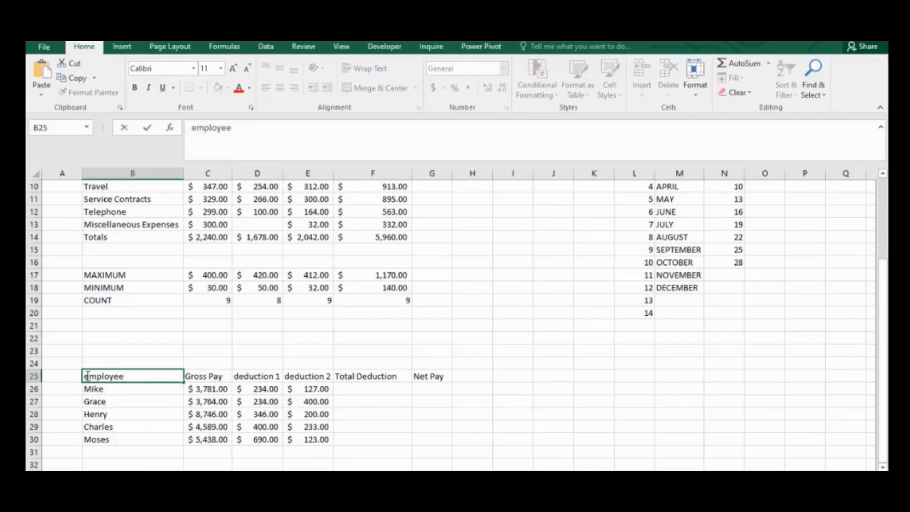
type("e")
left_click(88, 376)
key("BackSpace")
type("E")
left_click(211, 389)
Add the first employee's two deductions in Total Deduction cell F26 with the formula =SUM(D26:E26).
left_click(129, 390)
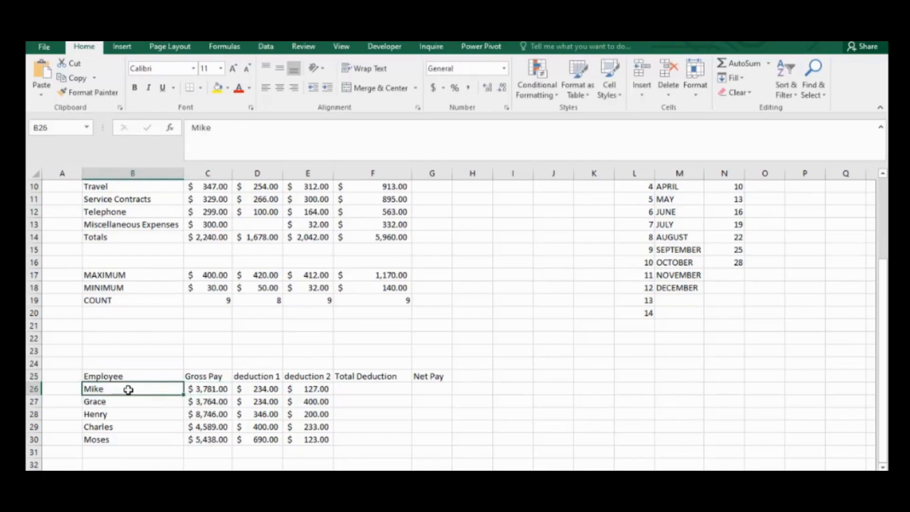
left_click(216, 390)
left_click(259, 389)
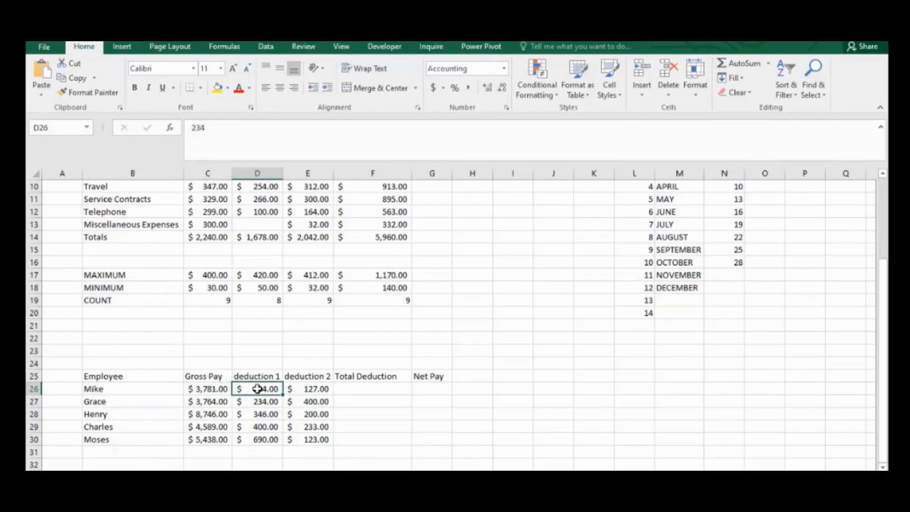
left_click(321, 389)
left_click(360, 389)
type("=sum")
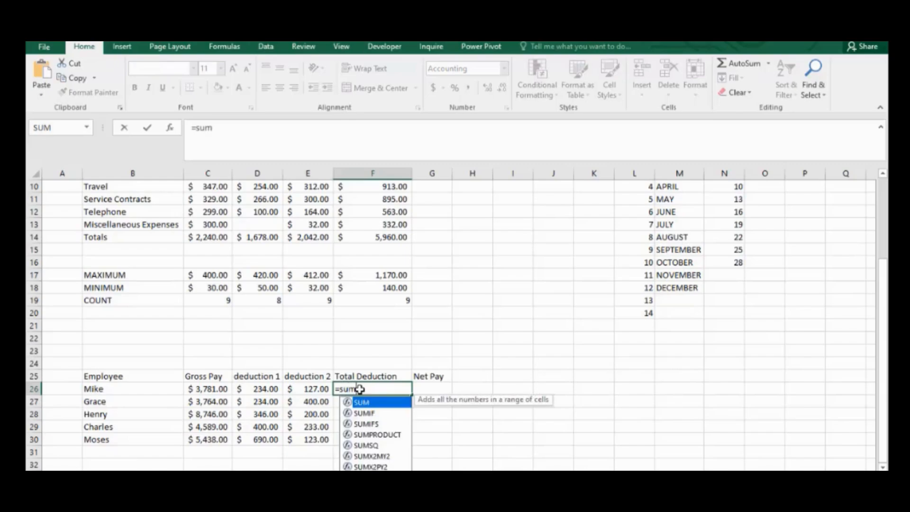
key("Tab")
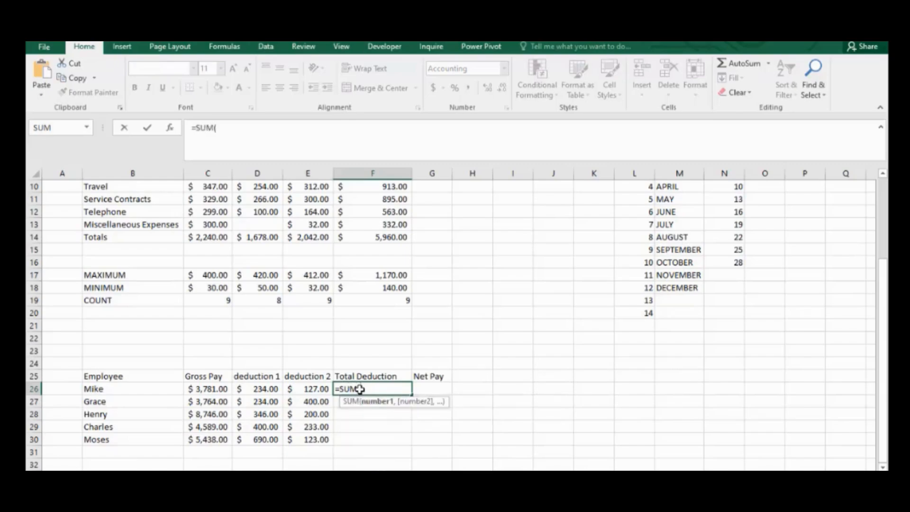
left_click(255, 390)
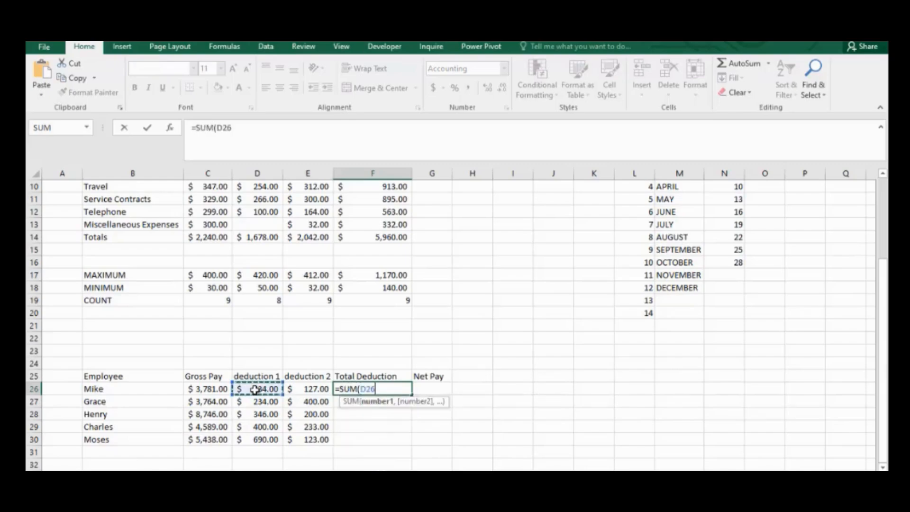
left_click_drag(283, 392, 301, 390)
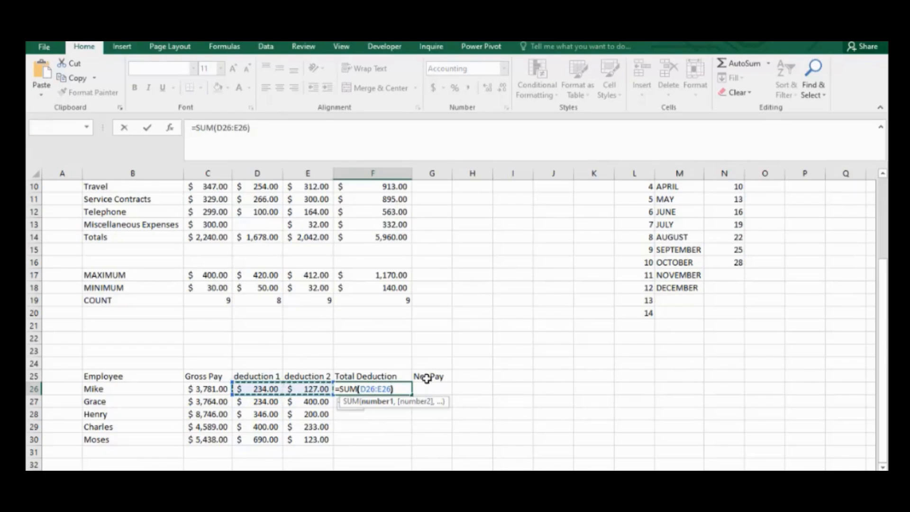
key("Return")
Fill the Total Deduction formula from F26 down to F30 and check the cell references in the copied formulas.
left_click(382, 389)
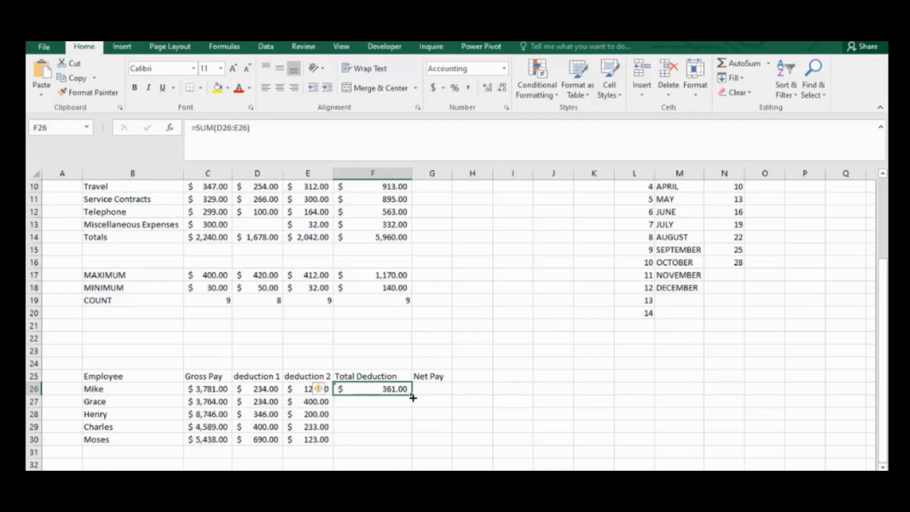
left_click_drag(413, 398, 413, 445)
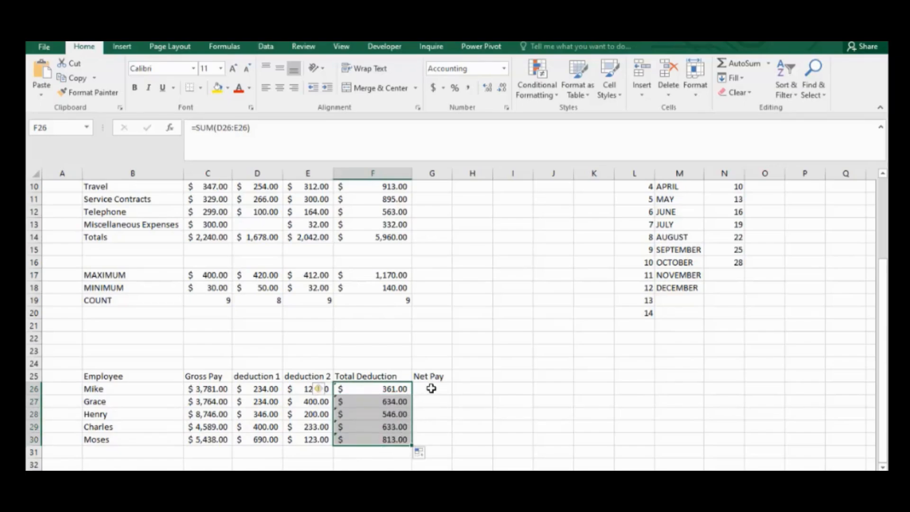
left_click(368, 413)
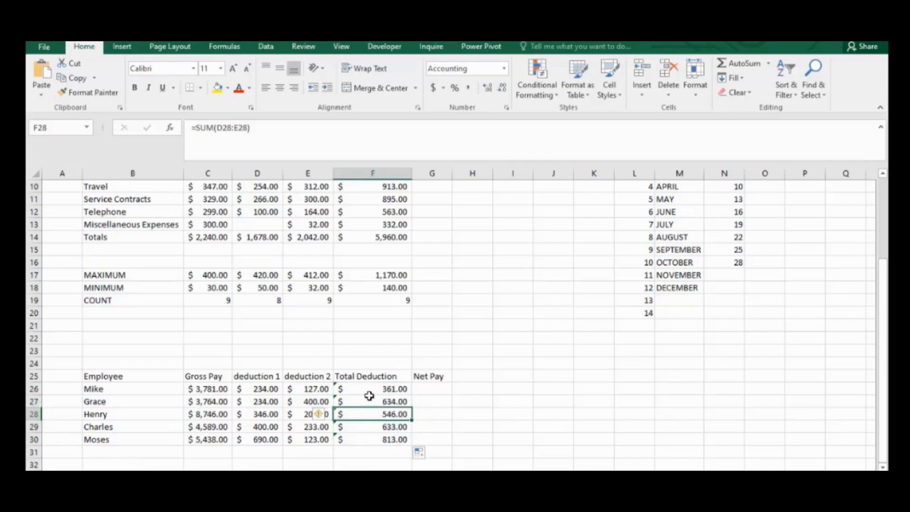
left_click(369, 401)
left_click(367, 390)
left_click(368, 401)
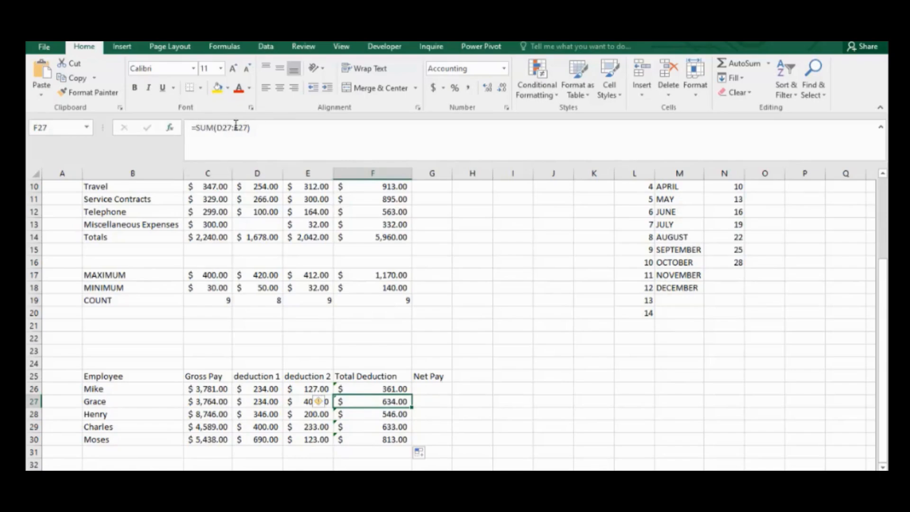
left_click(396, 388)
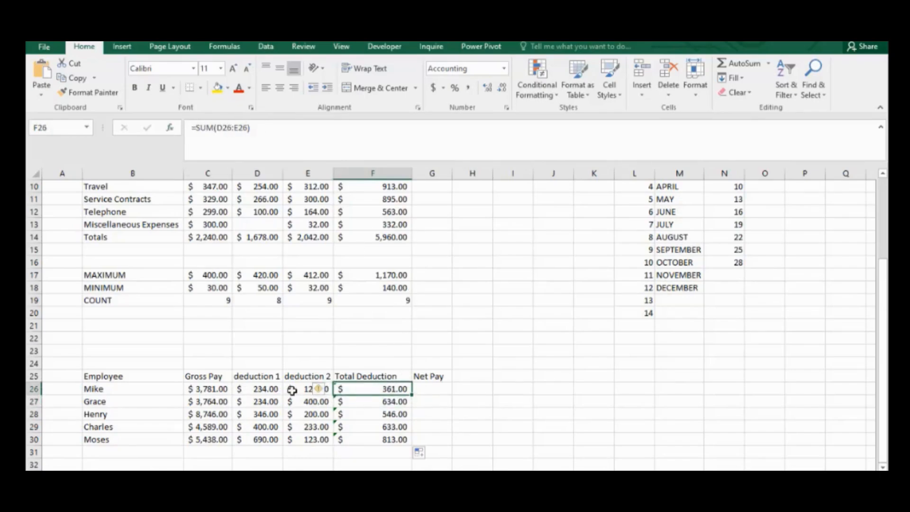
left_click(393, 402)
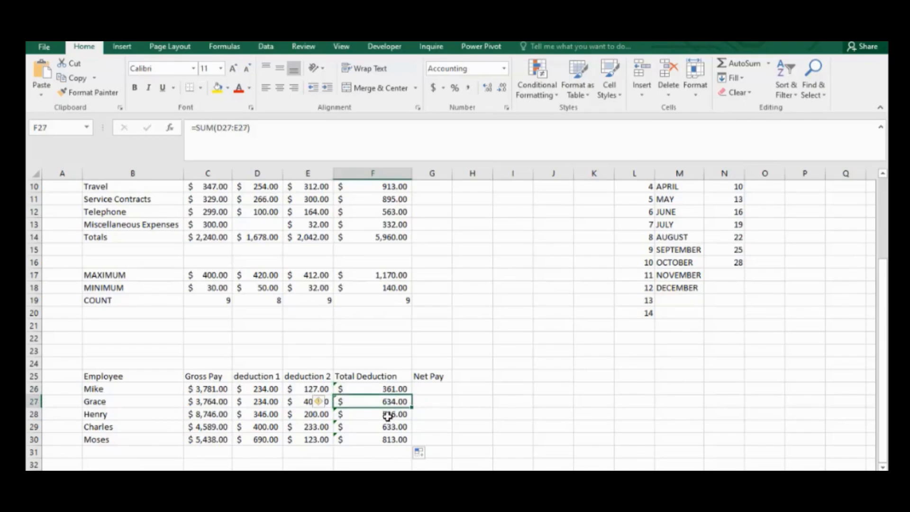
left_click(384, 440)
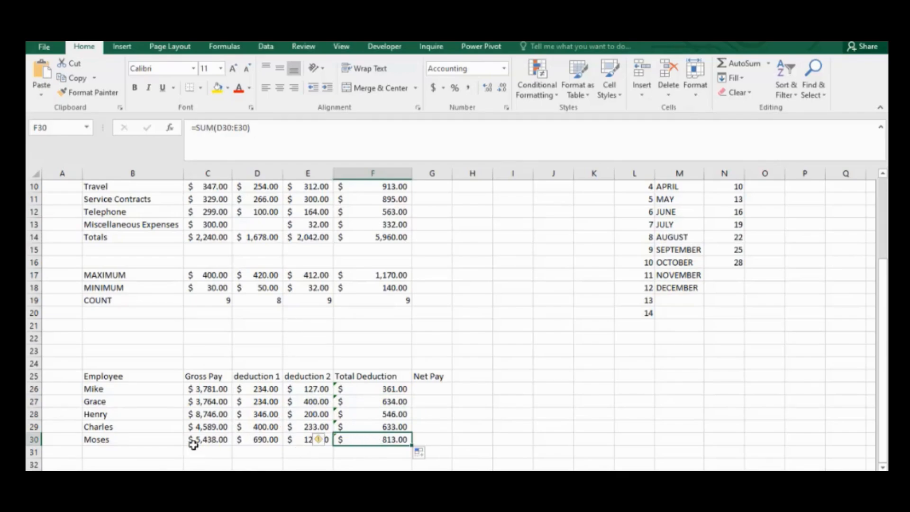
Calculate the first employee's net pay in G26 by subtracting total deduction from gross pay with =C26-F26.
left_click(422, 385)
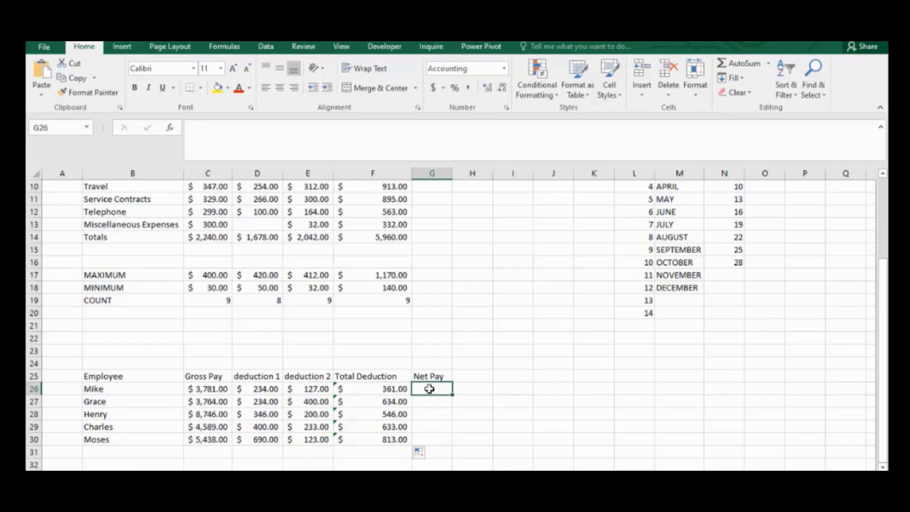
type("=")
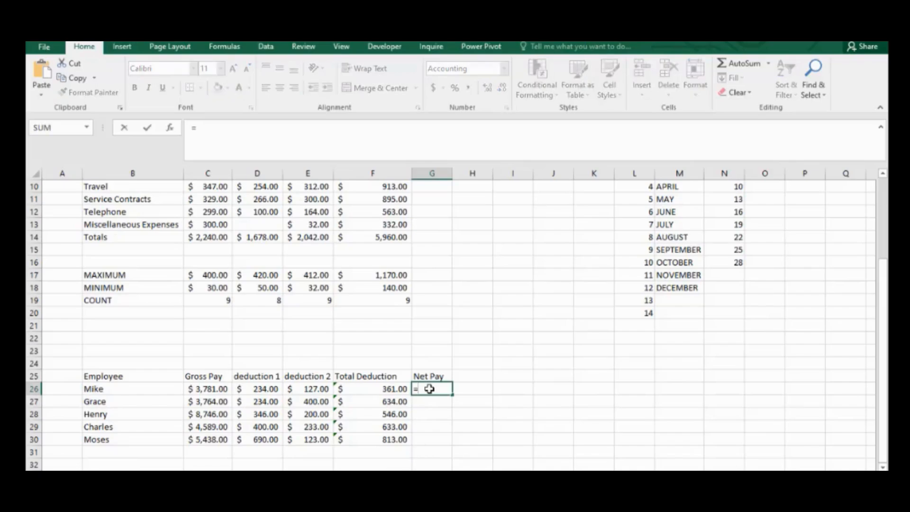
left_click(220, 386)
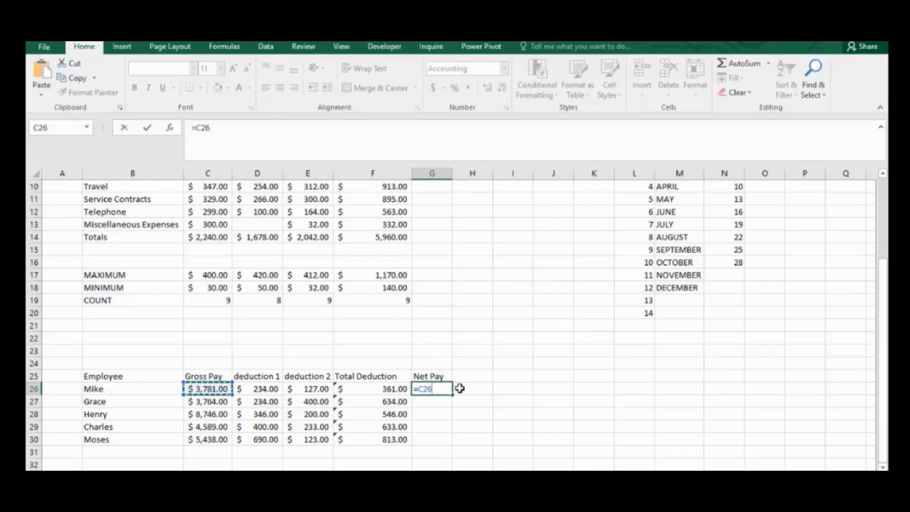
type("-")
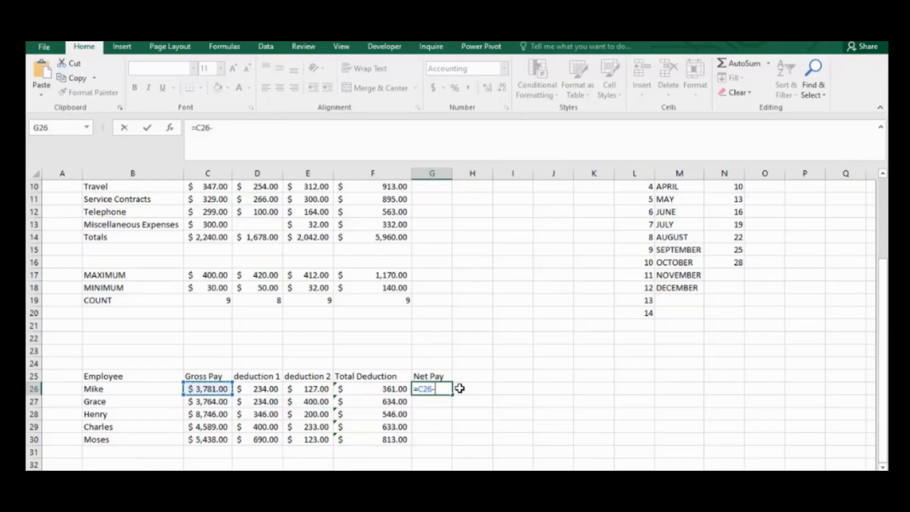
left_click(380, 388)
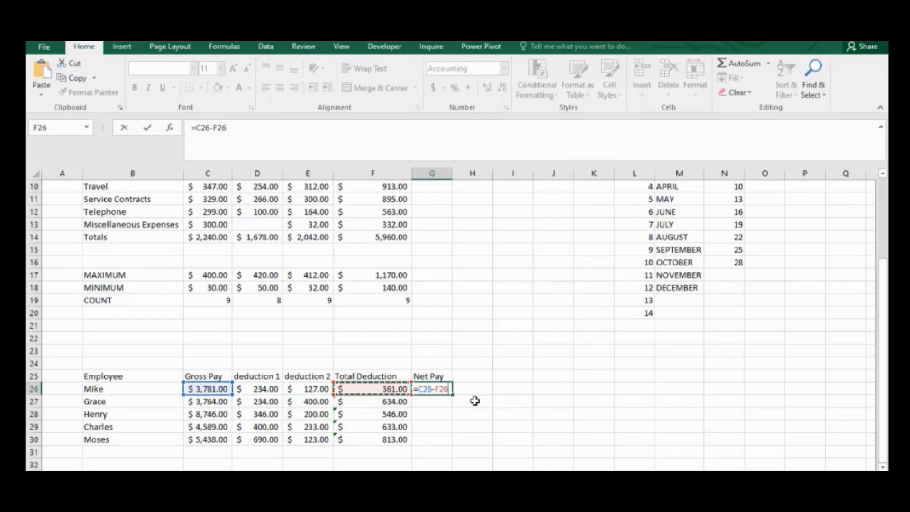
key("Return")
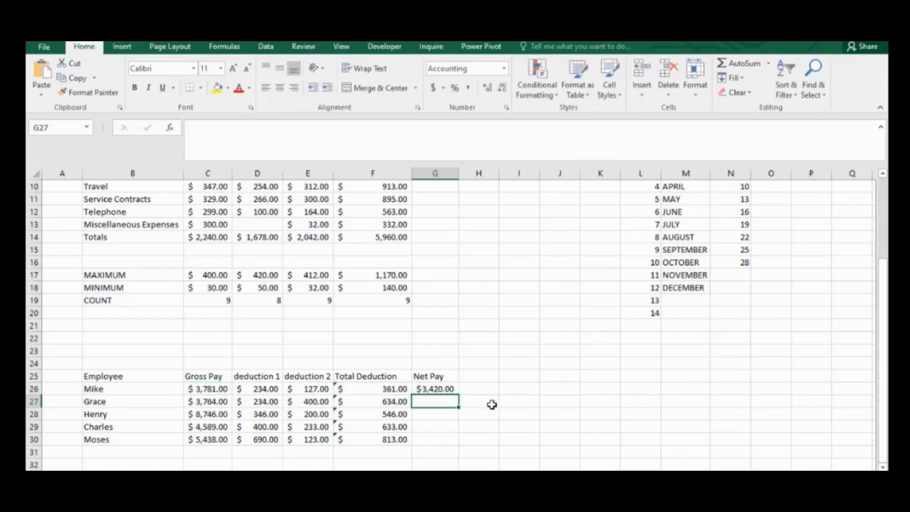
Fill the Net Pay formula from G26 down to G30 and check the formulas in G26 and G27.
left_click(448, 389)
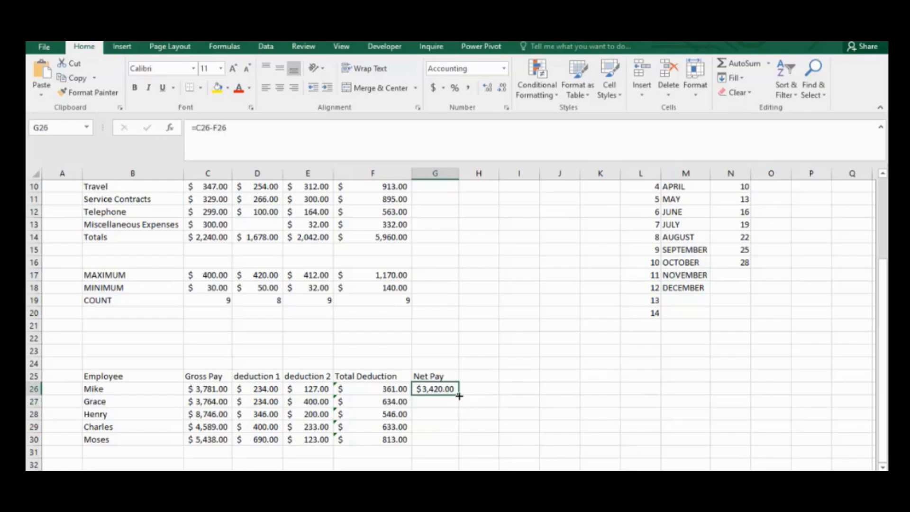
left_click_drag(458, 395, 467, 449)
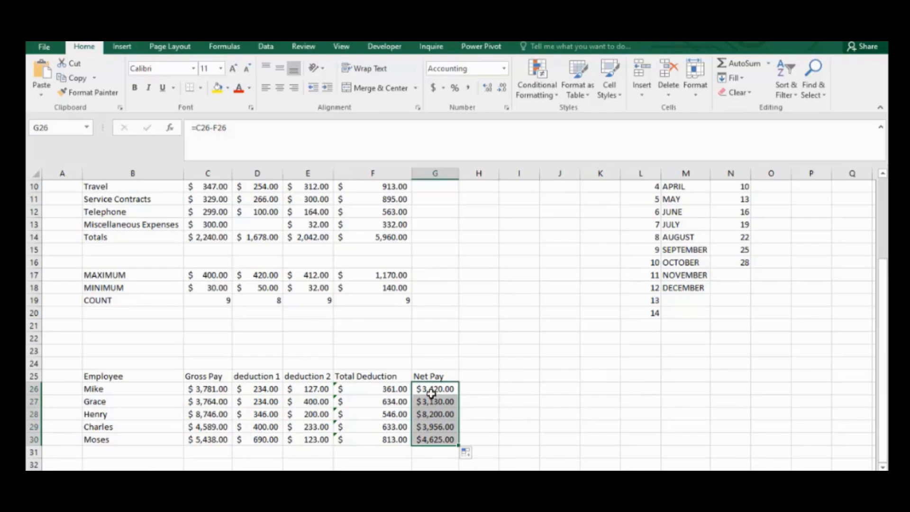
left_click(470, 379)
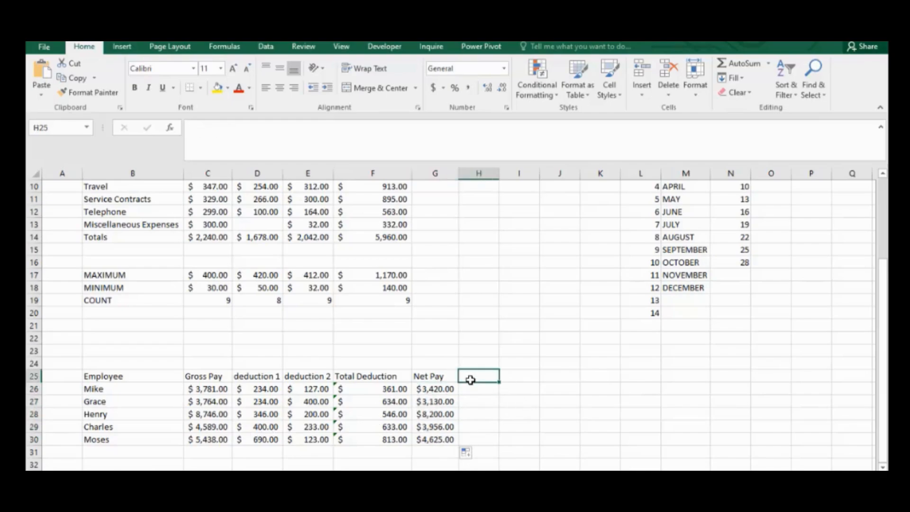
left_click(436, 388)
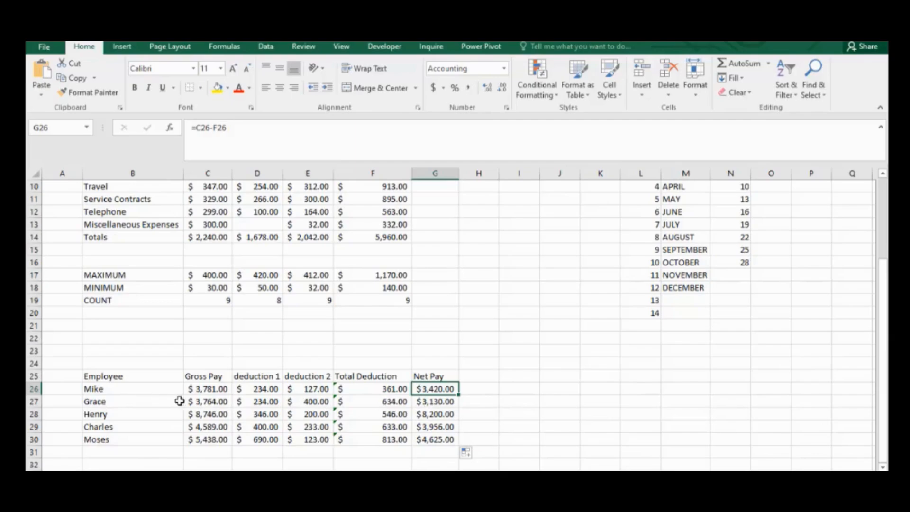
left_click(446, 405)
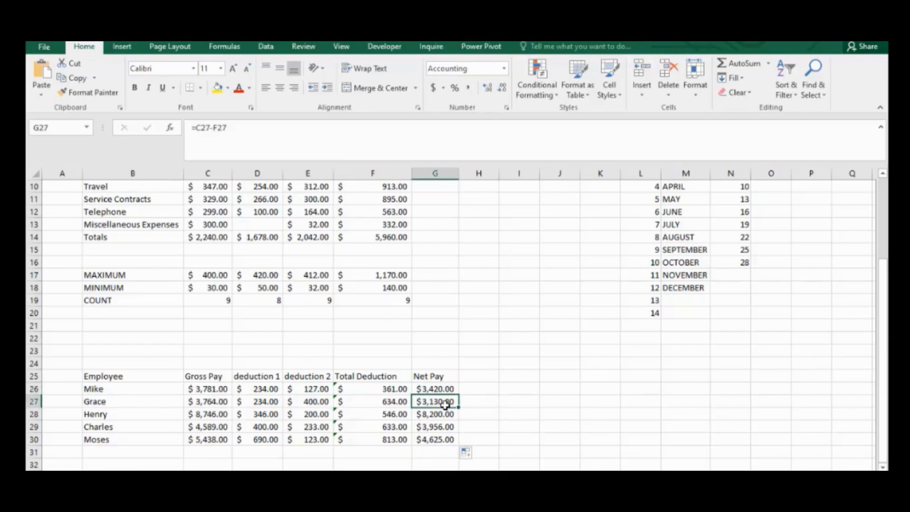
Check the copied Net Pay formulas in G28 and G29 against the gross pay and deduction cells they refer to.
left_click(438, 417)
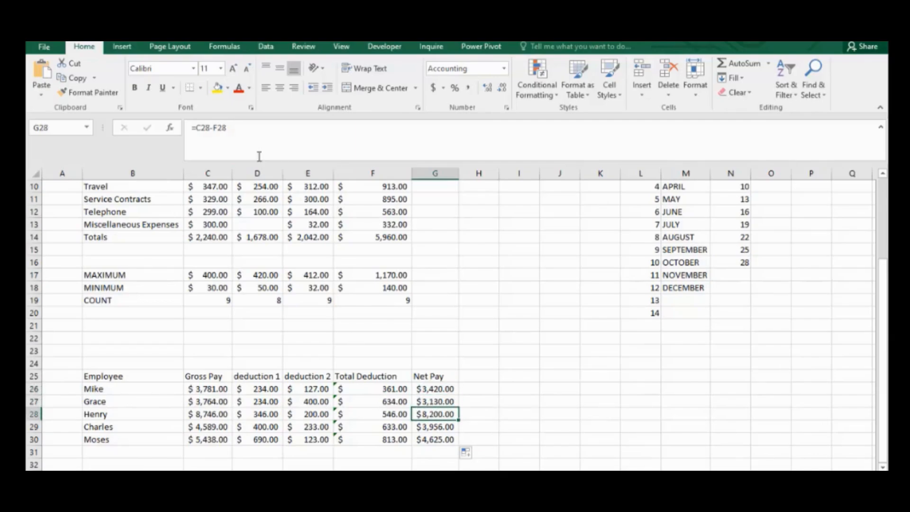
left_click(227, 417)
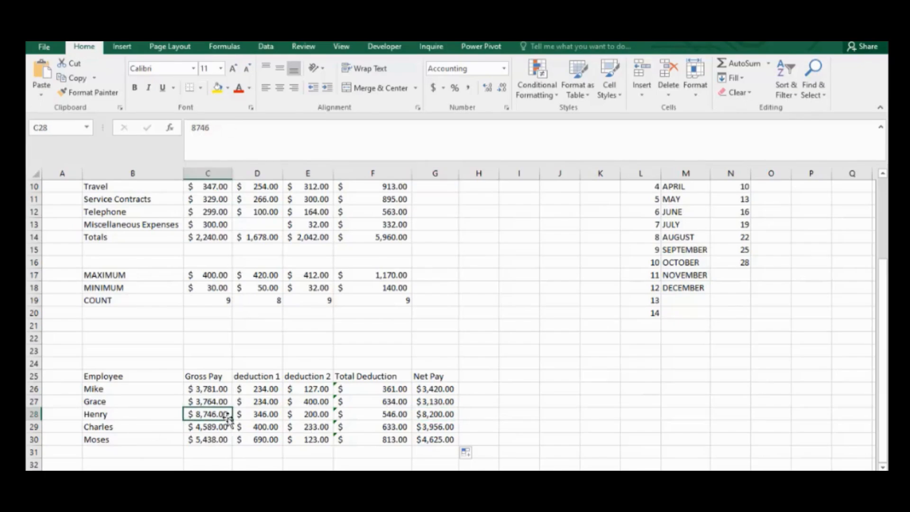
left_click(322, 415)
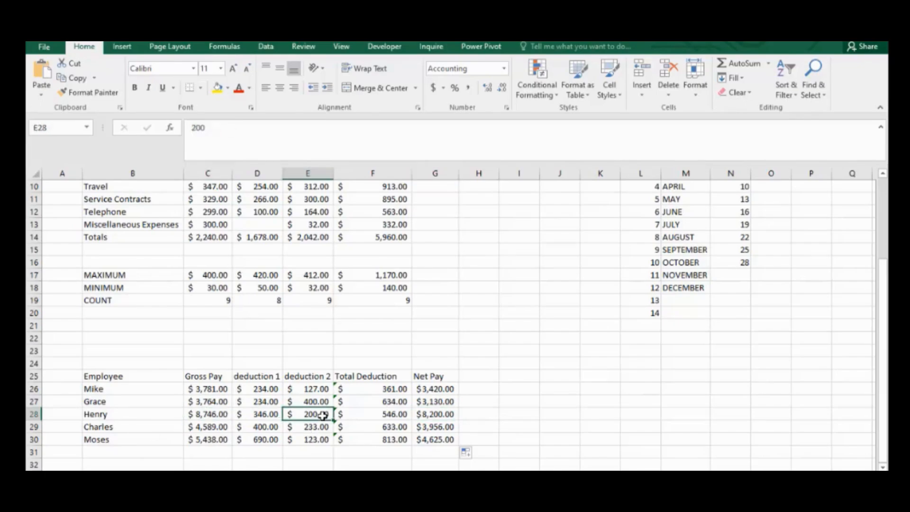
left_click(356, 416)
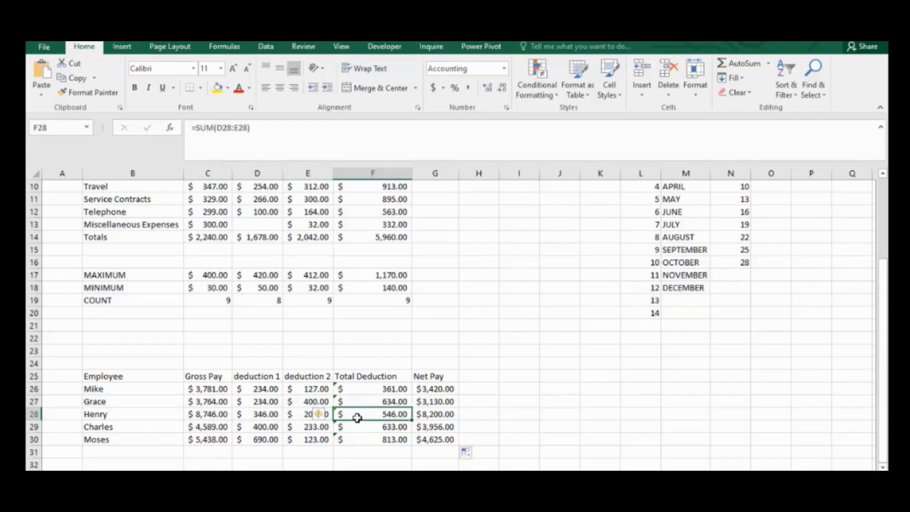
left_click(433, 416)
left_click(427, 429)
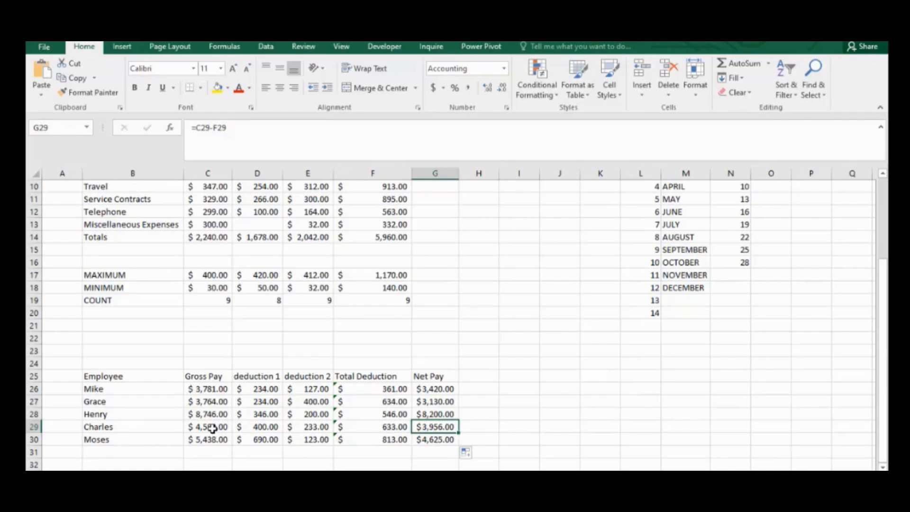
Add the heading Annual Pay in H25 beside Net Pay and widen column H to fit it.
left_click(471, 378)
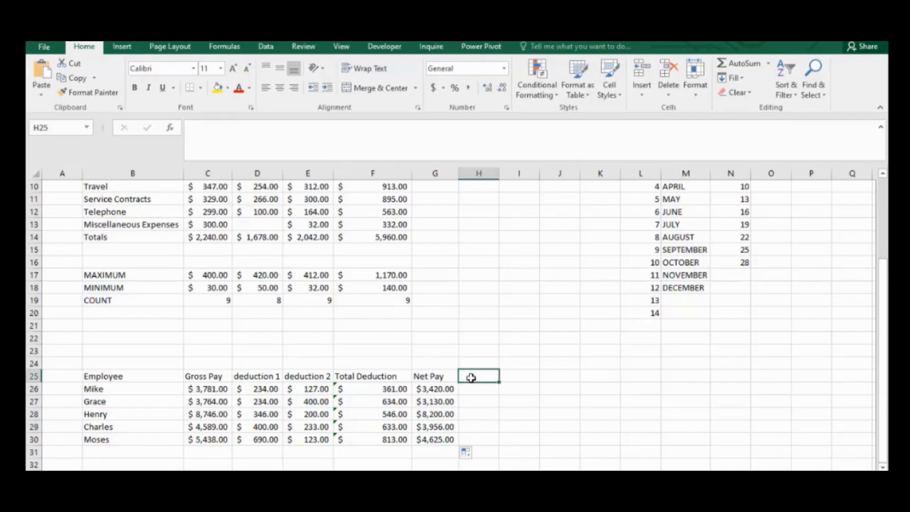
type("AANUAL")
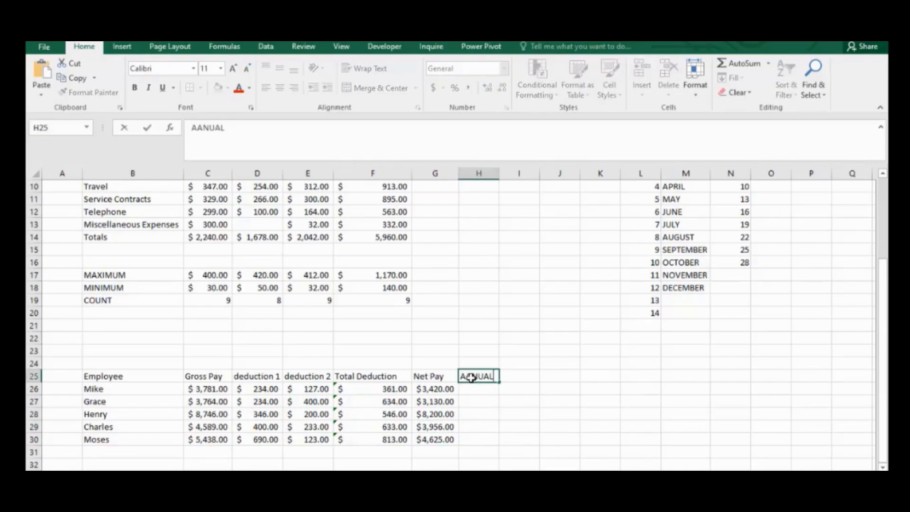
key("BackSpace")
key("BackSpace")
key("BackSpace")
type("nual PA")
key("BackSpace")
key("BackSpace")
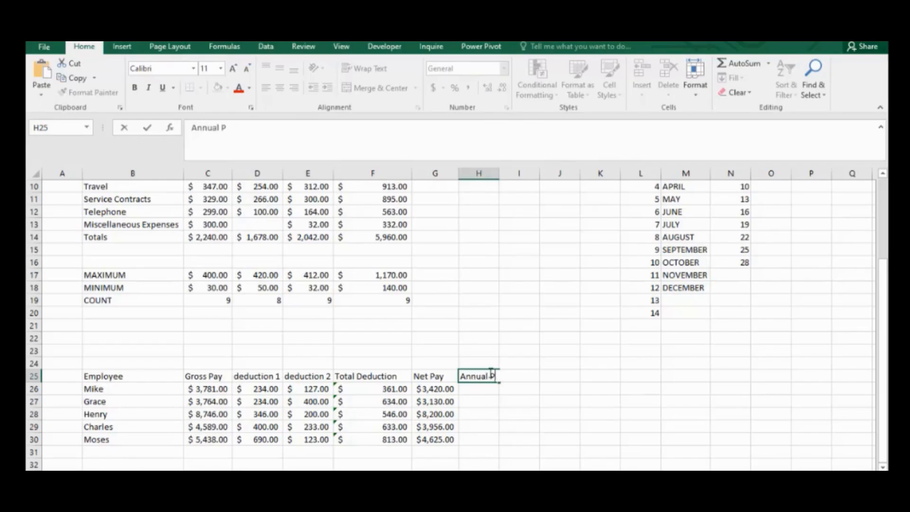
left_click(502, 173)
left_click_drag(499, 173, 506, 172)
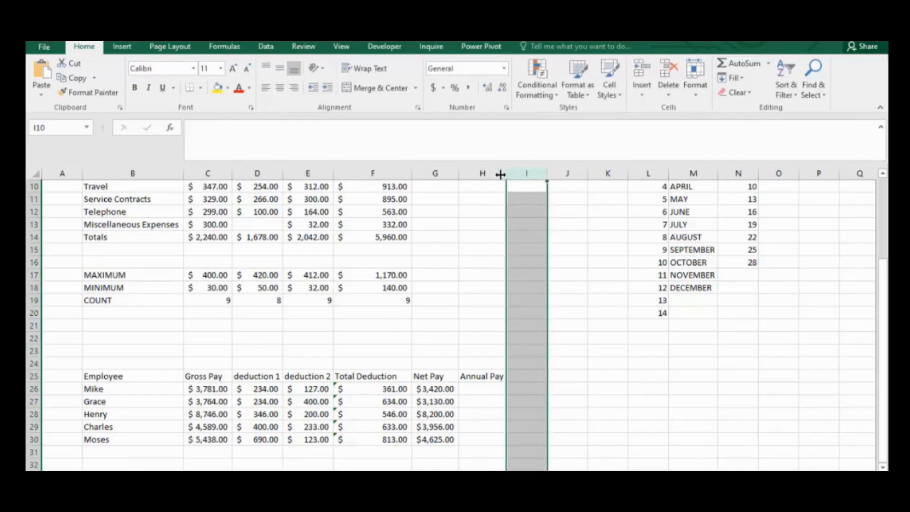
Calculate the first employee's annual pay in H26 by multiplying net pay by 12 with =G26*12.
left_click(438, 388)
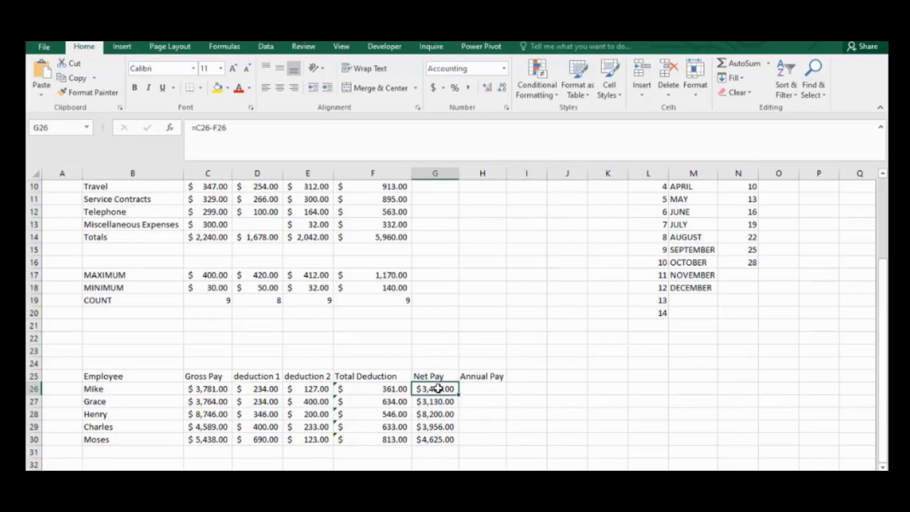
left_click(472, 389)
type("=")
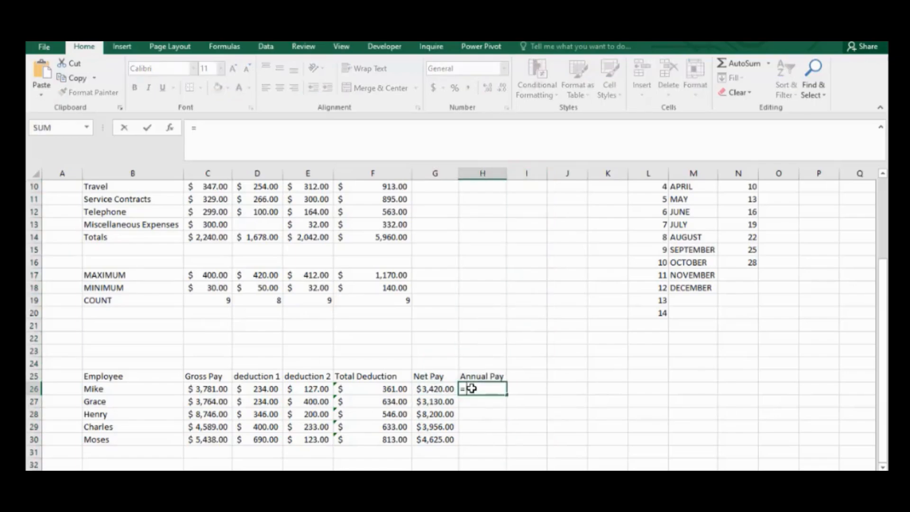
left_click(430, 390)
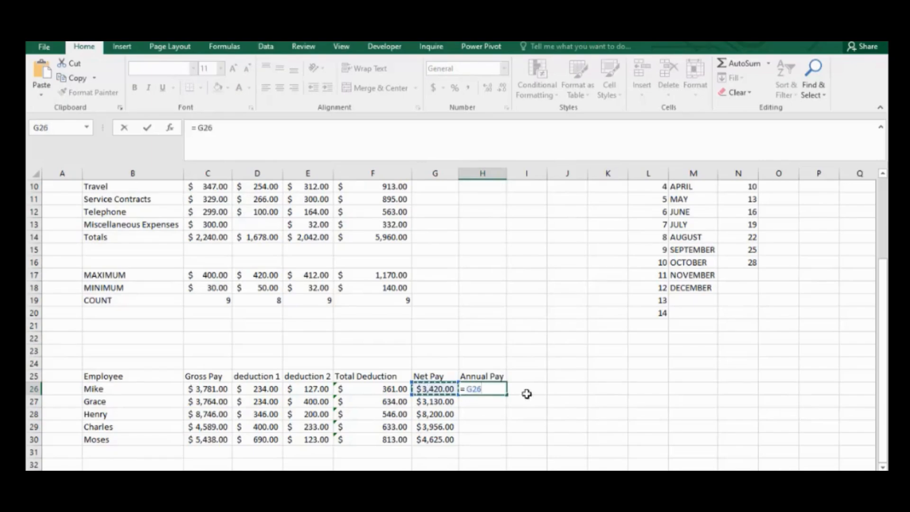
type("*")
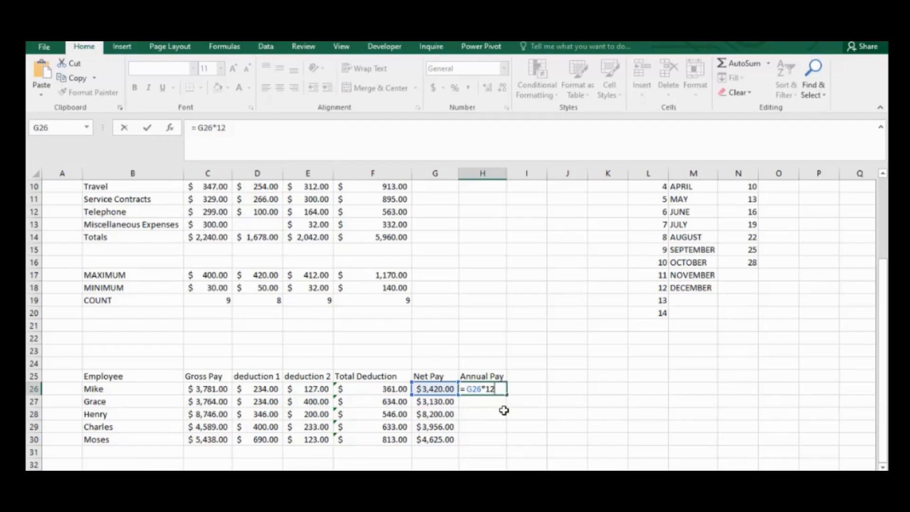
left_click(504, 410)
left_click(491, 389)
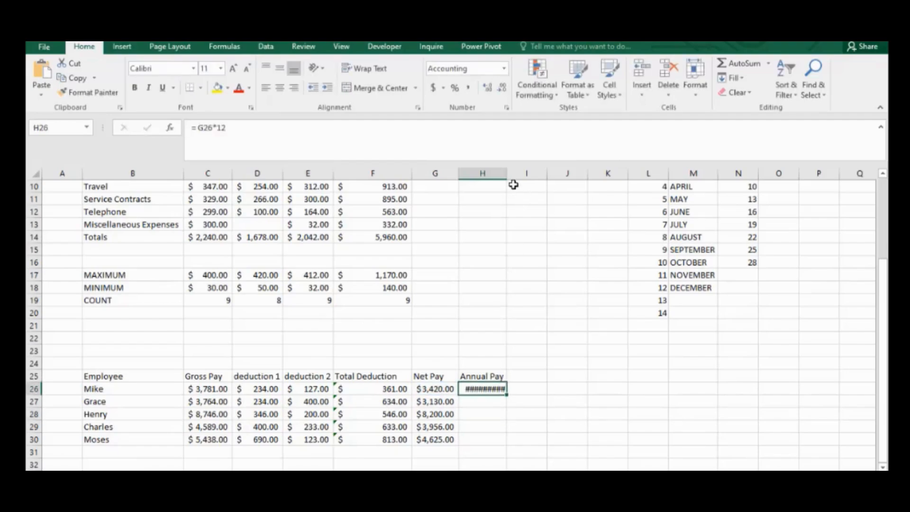
Widen column H to fit the amount and fill the Annual Pay formula from H26 down to H30.
left_click_drag(510, 174, 513, 174)
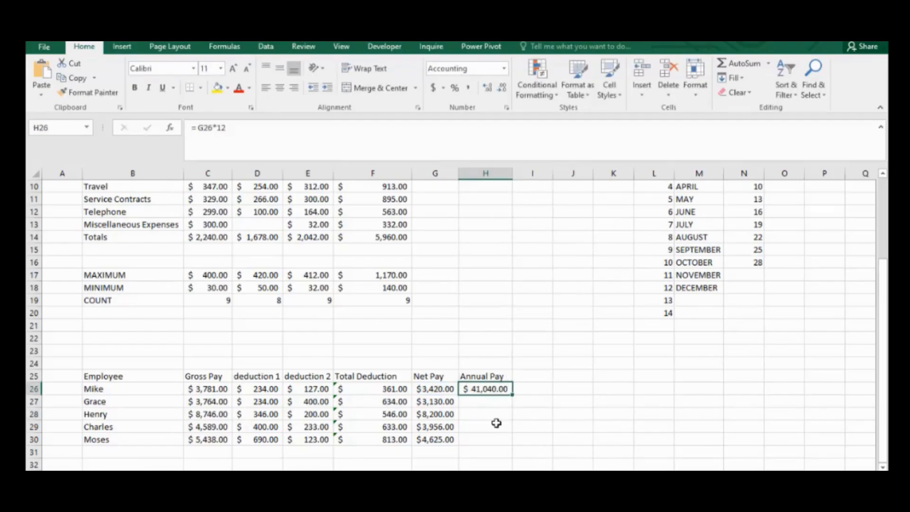
double_click(514, 396)
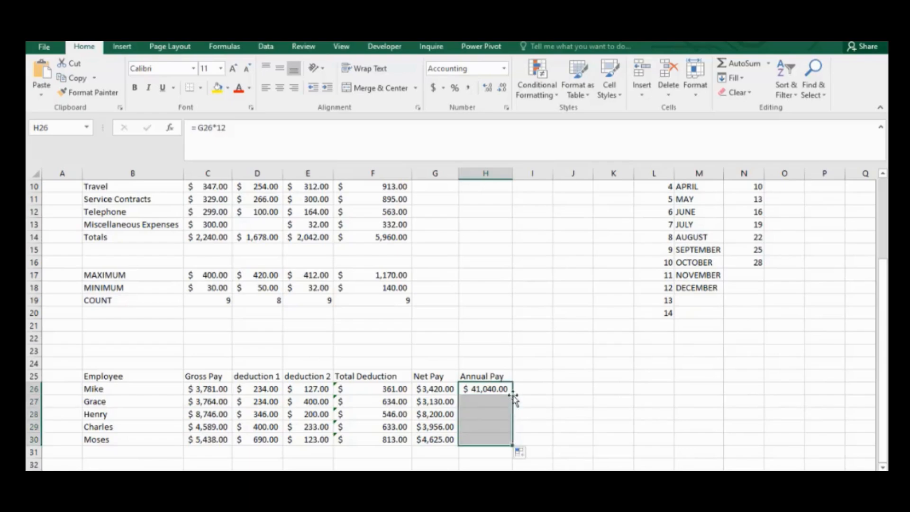
left_click(474, 449)
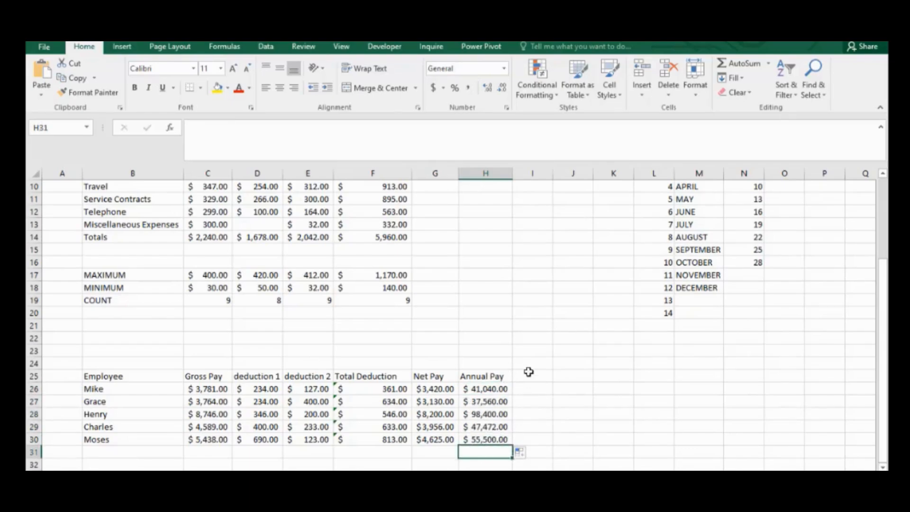
Add the heading Pay per week in I25 beside Annual Pay and widen column I to fit it.
left_click(524, 375)
type("Pa")
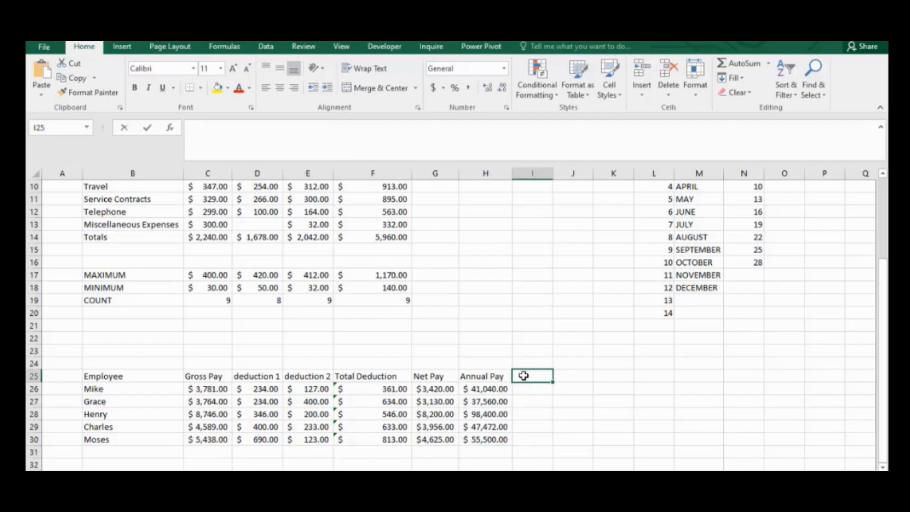
type("y per week")
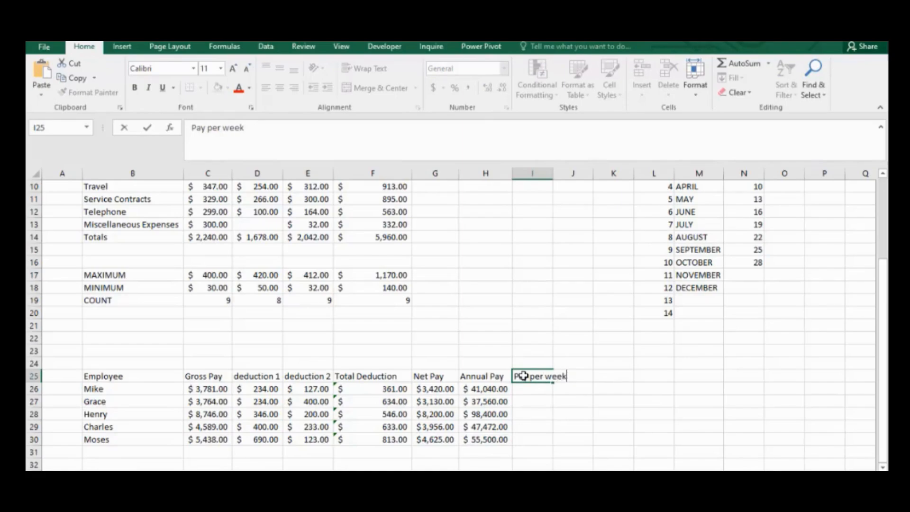
left_click(554, 173)
left_click_drag(555, 173, 569, 174)
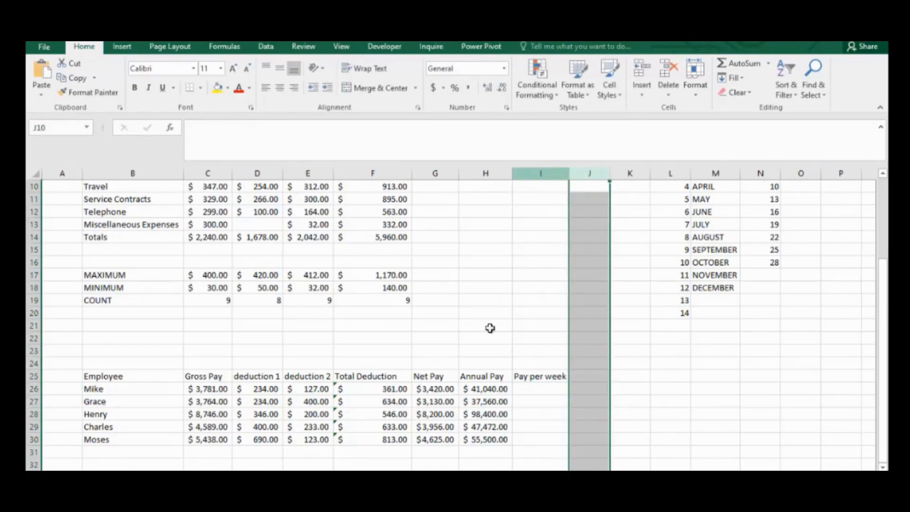
Calculate the first employee's weekly pay in I26 by dividing net pay by 4 with =G26/4.
left_click(436, 377)
left_click(548, 392)
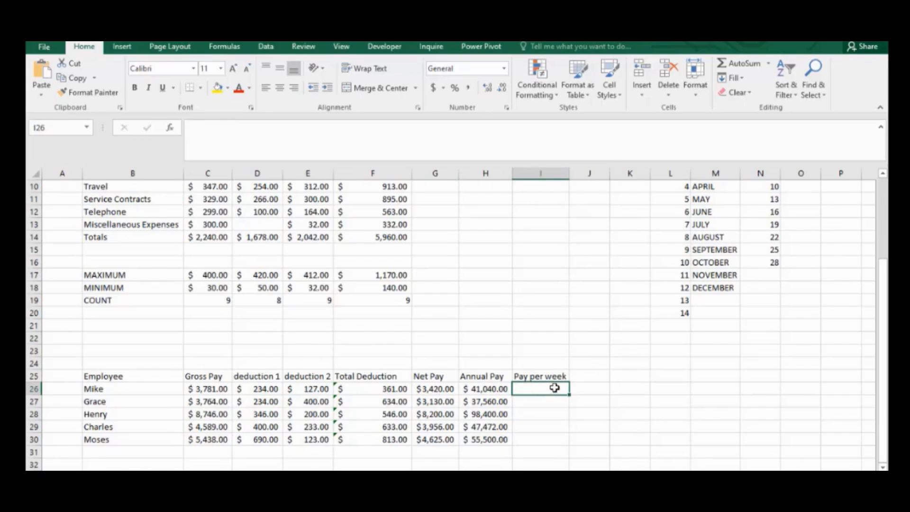
left_click(440, 390)
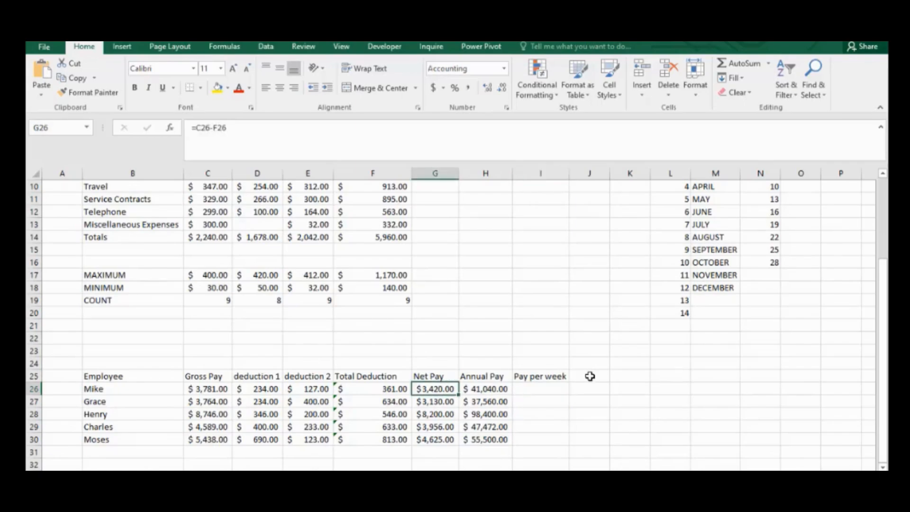
left_click(534, 388)
type("=")
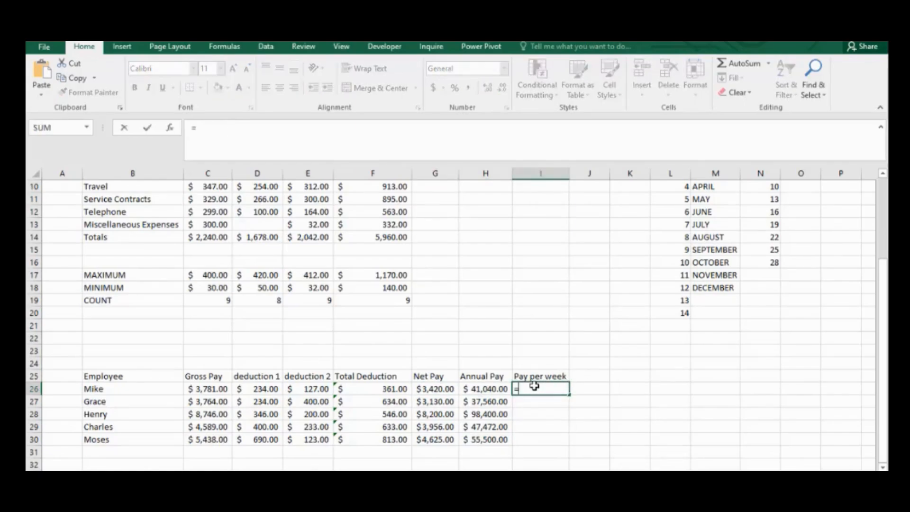
left_click(432, 390)
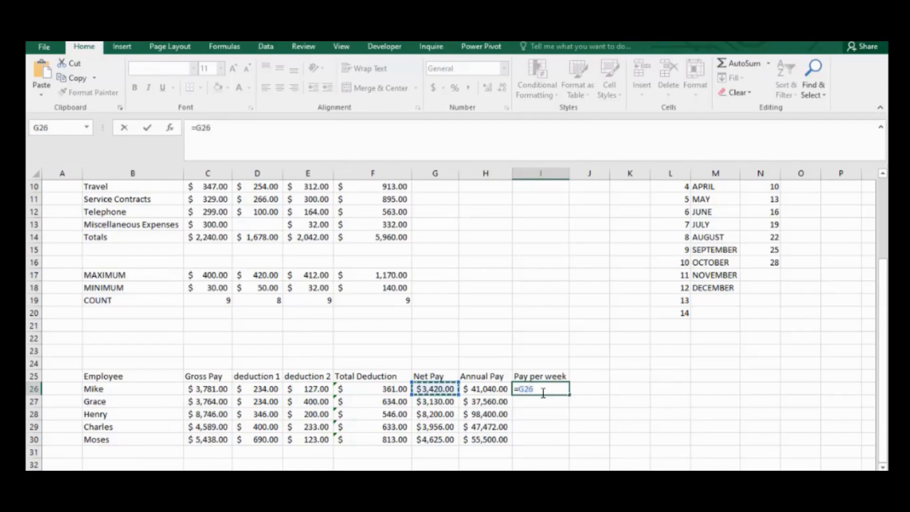
type("/4")
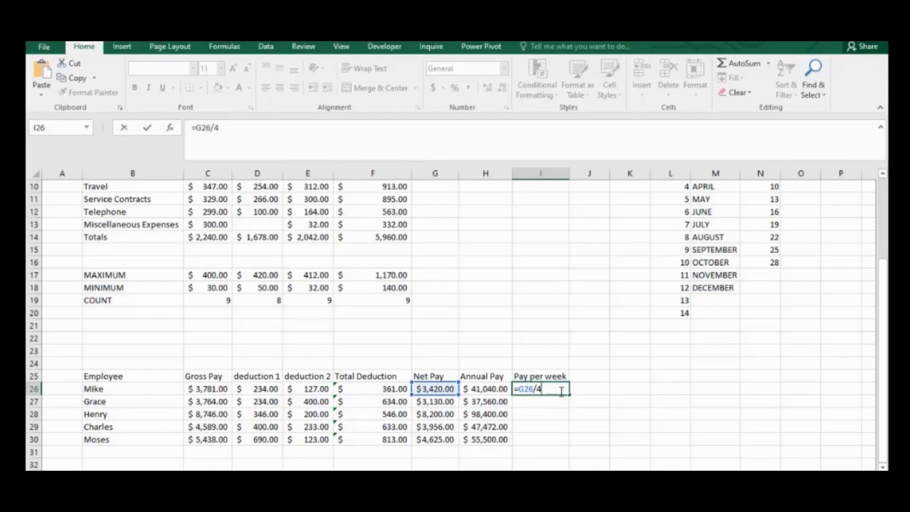
key("Return")
Fill the Pay per week formula from I26 down to I30.
left_click(560, 390)
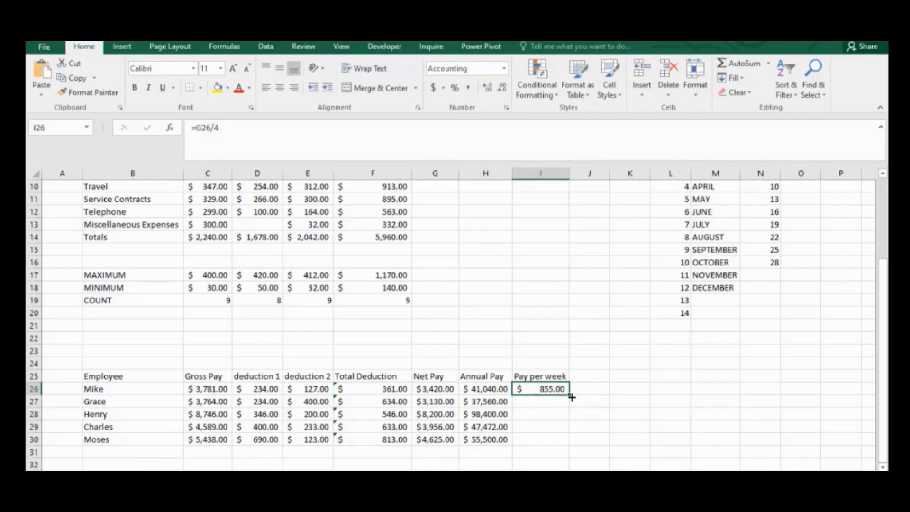
left_click_drag(572, 398, 570, 445)
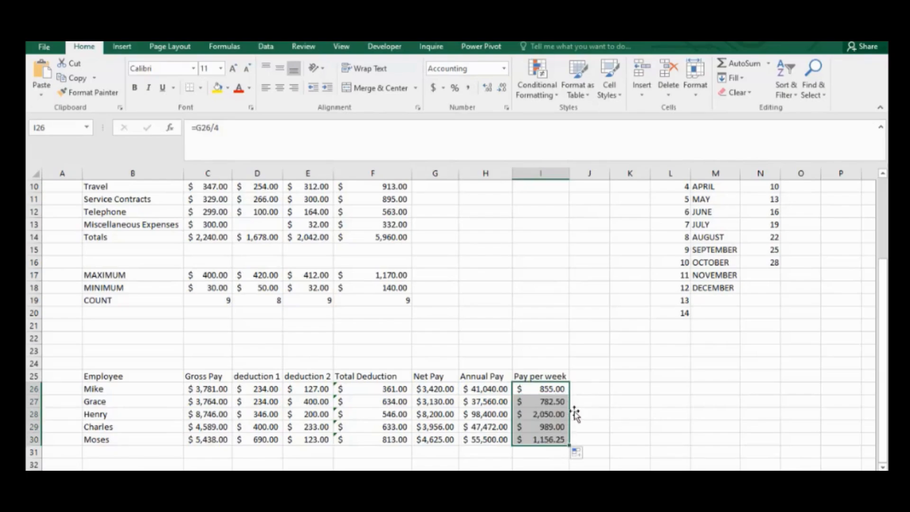
left_click(575, 413)
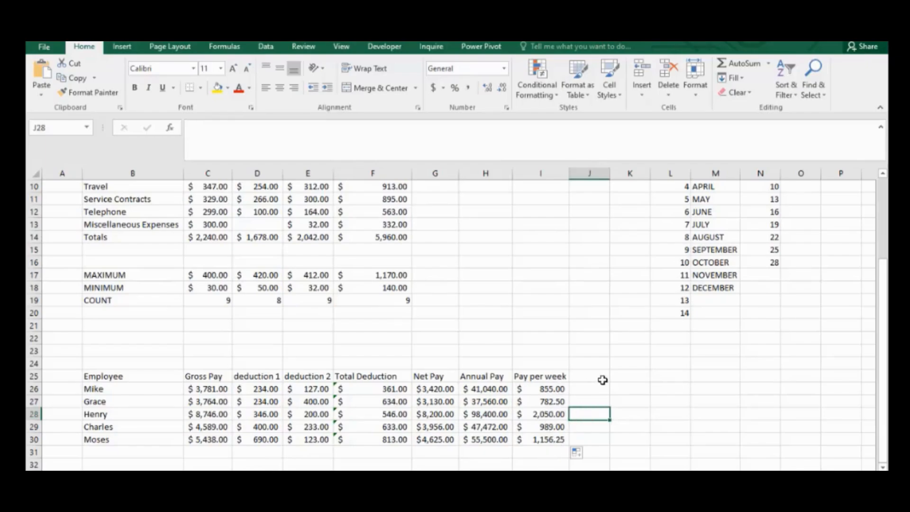
Examine how the row references change in the copied Annual Pay formulas in column H, comparing them with the Net Pay formula in G26.
left_click(480, 390)
left_click(489, 403)
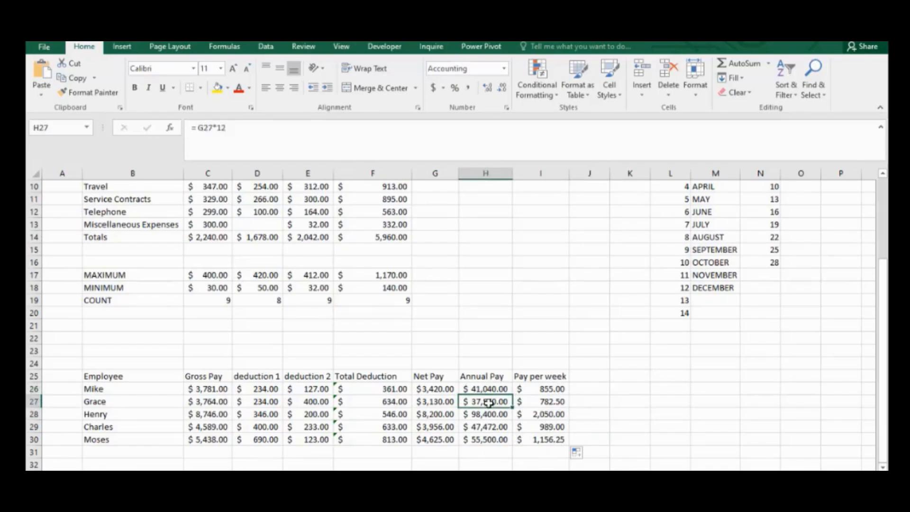
left_click(488, 414)
left_click(488, 438)
left_click(488, 399)
left_click(438, 393)
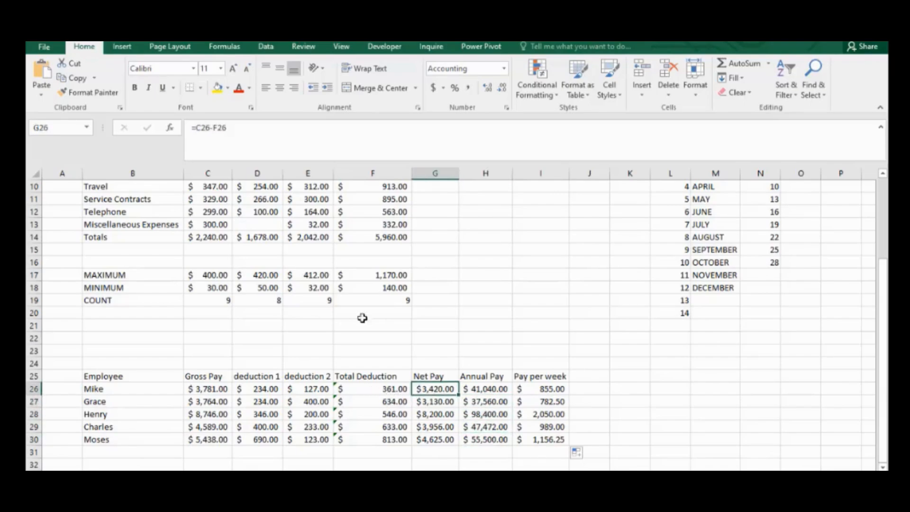
left_click(490, 388)
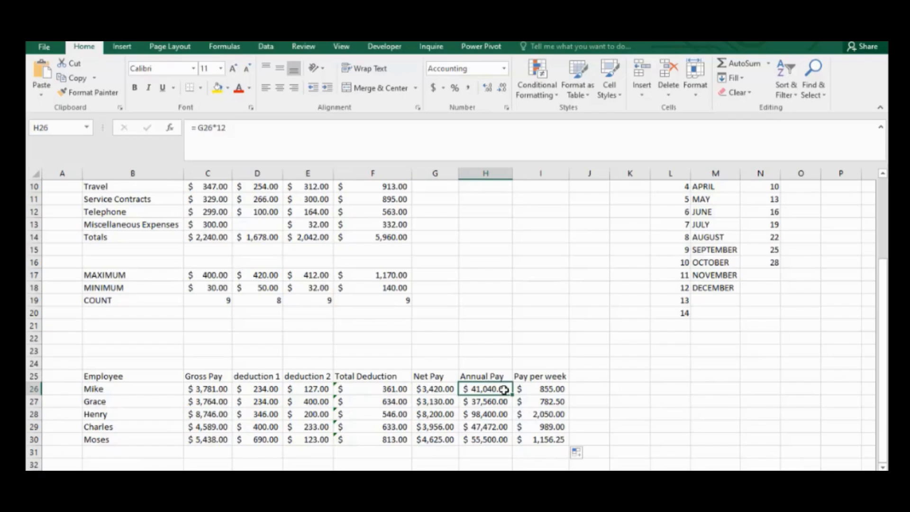
left_click(483, 402)
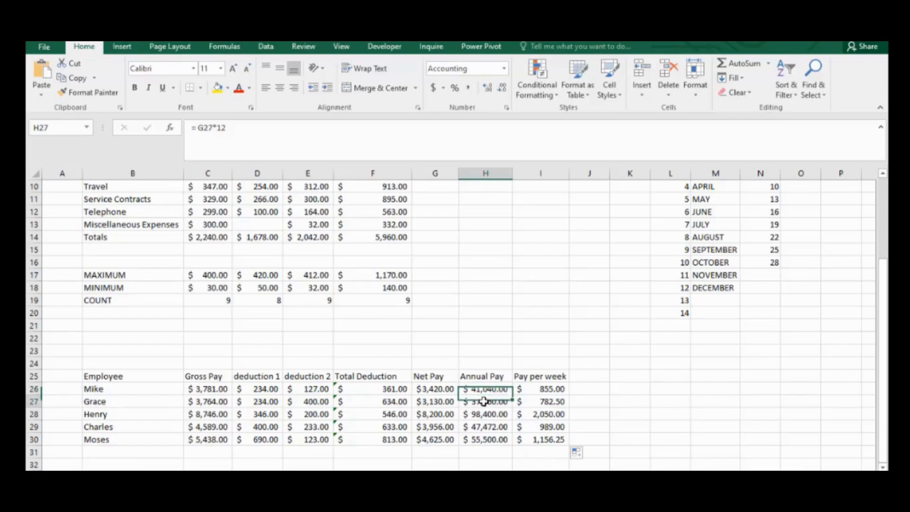
left_click(488, 389)
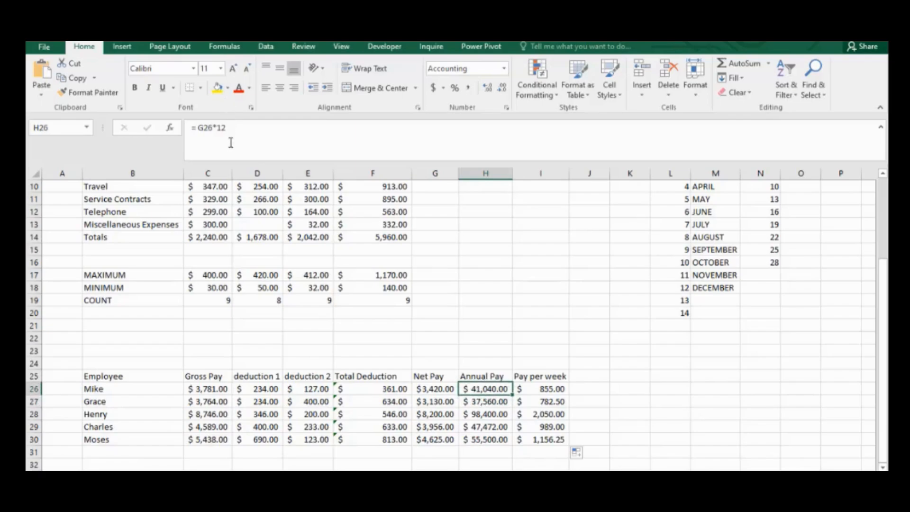
left_click(498, 402)
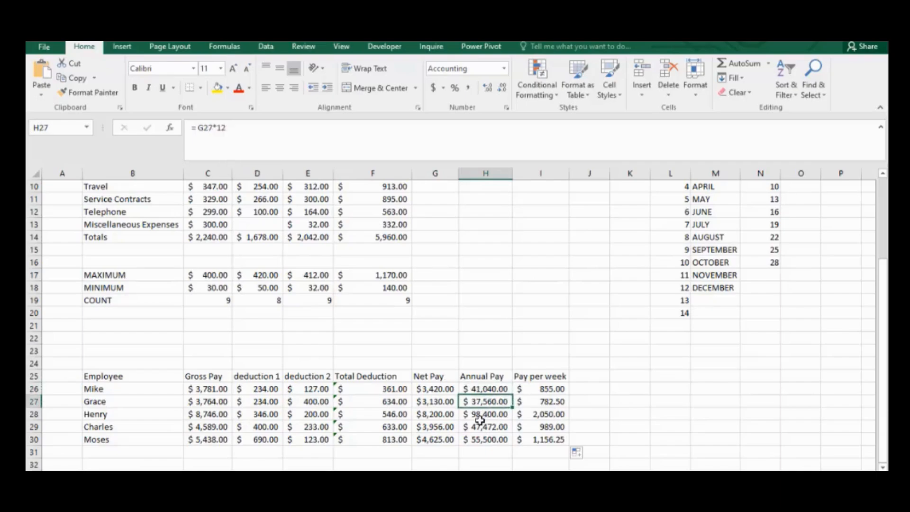
left_click(480, 418)
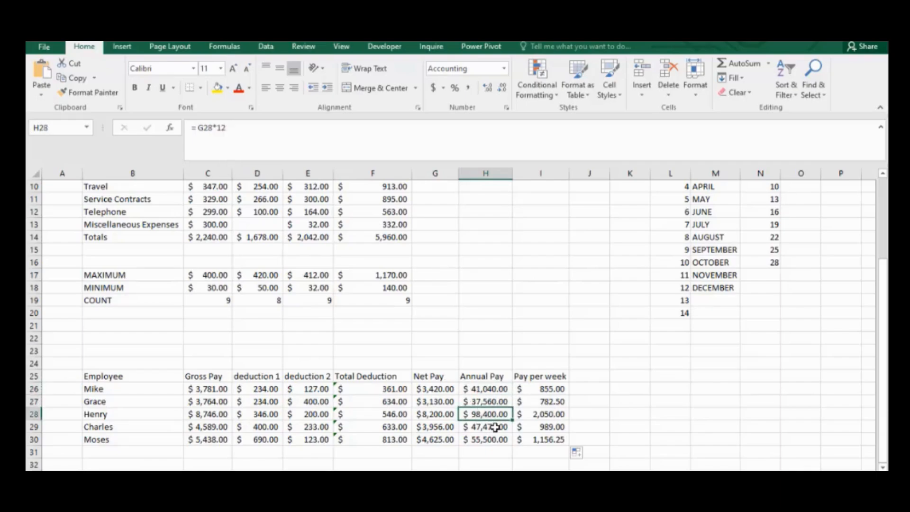
Add the label Pay Period in cell M23, above the payroll table's rows and below the month list.
left_click(489, 427)
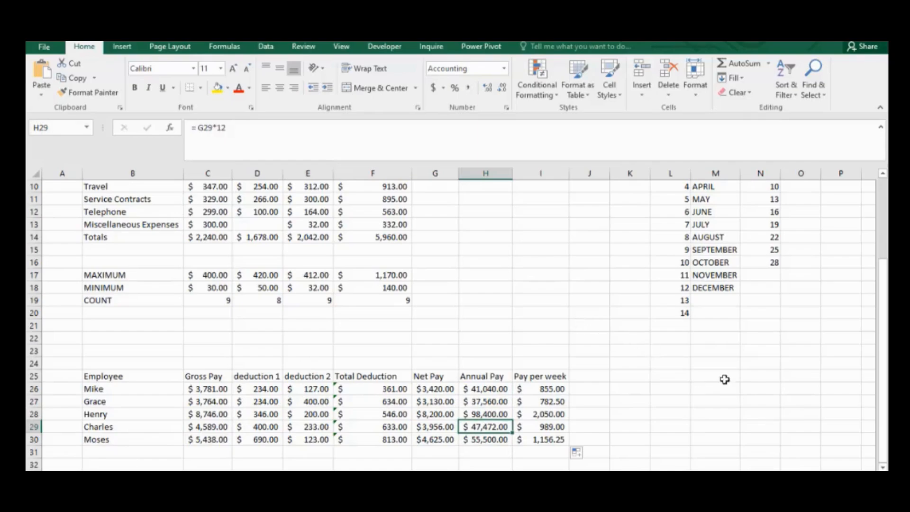
left_click(714, 355)
type("Pay")
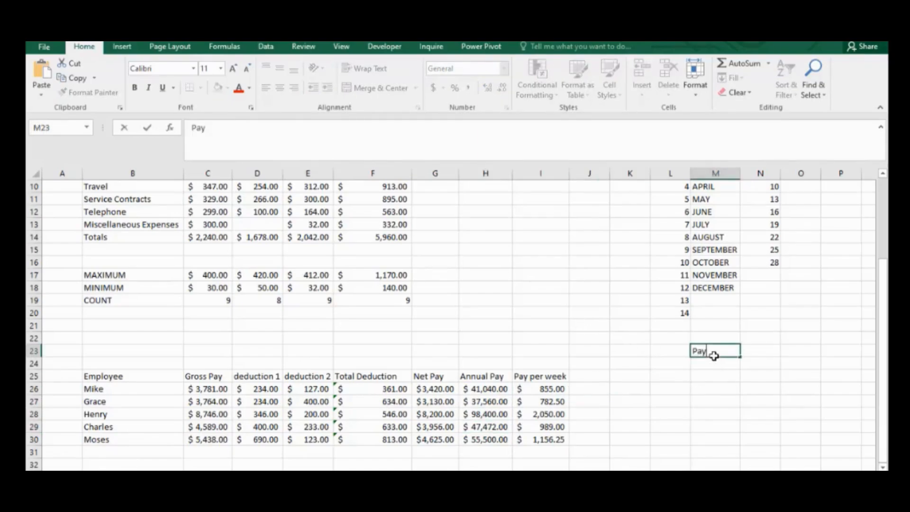
key("BackSpace")
key("BackSpace")
key("BackSpace")
key("BackSpace")
type("Annau")
type("l")
key("BackSpace")
key("BackSpace")
key("BackSpace")
type("ual Pay Period")
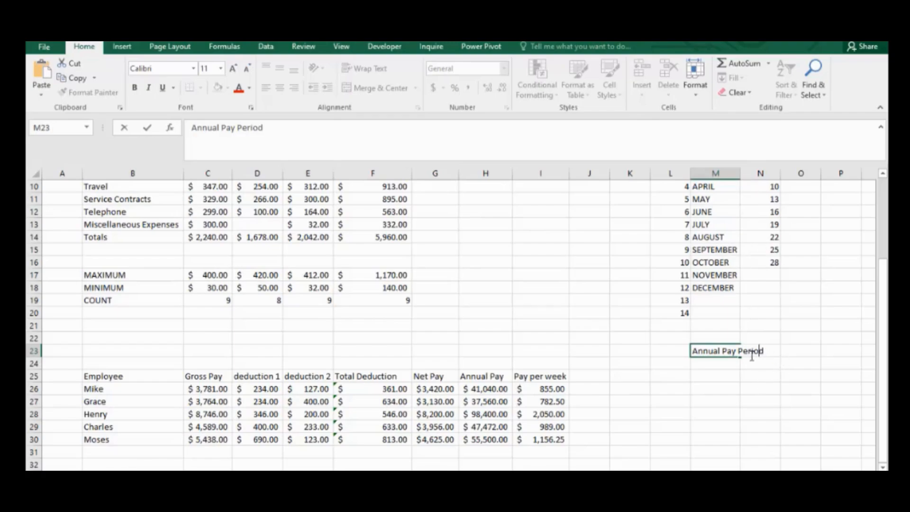
key("BackSpace")
key("BackSpace")
key("BackSpace")
key("BackSpace")
key("BackSpace")
key("BackSpace")
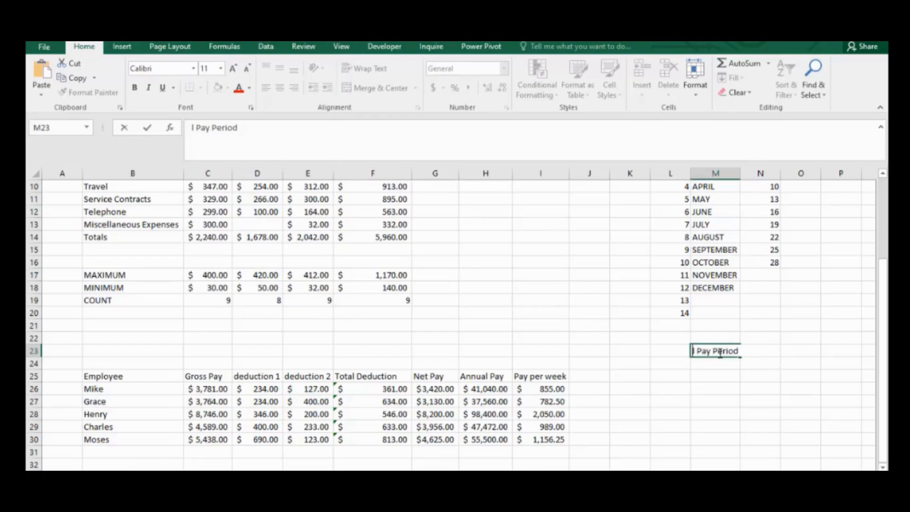
key("Delete")
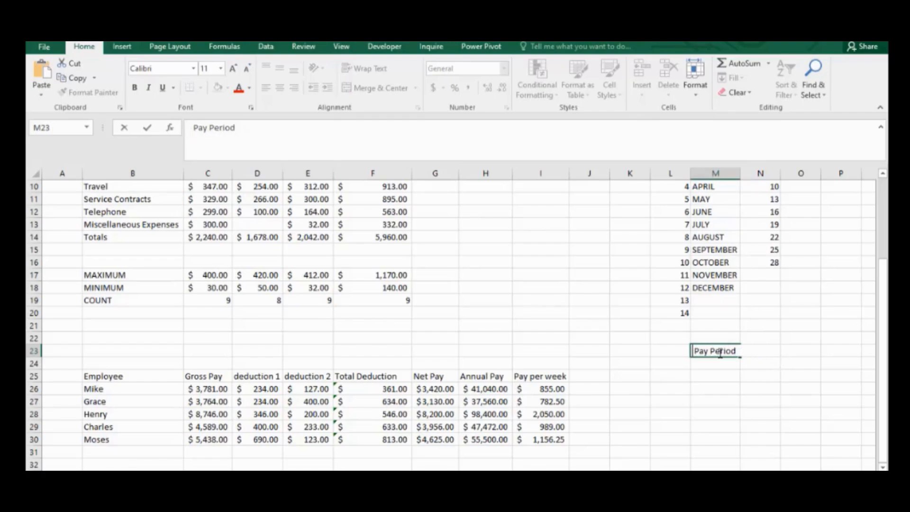
Enter 12 as the pay period value in N23, beside its label.
left_click(757, 352)
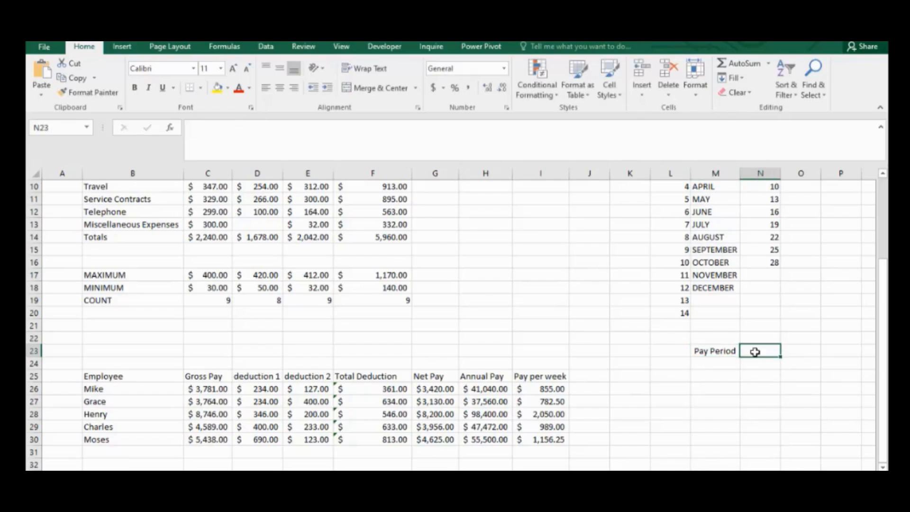
type("12")
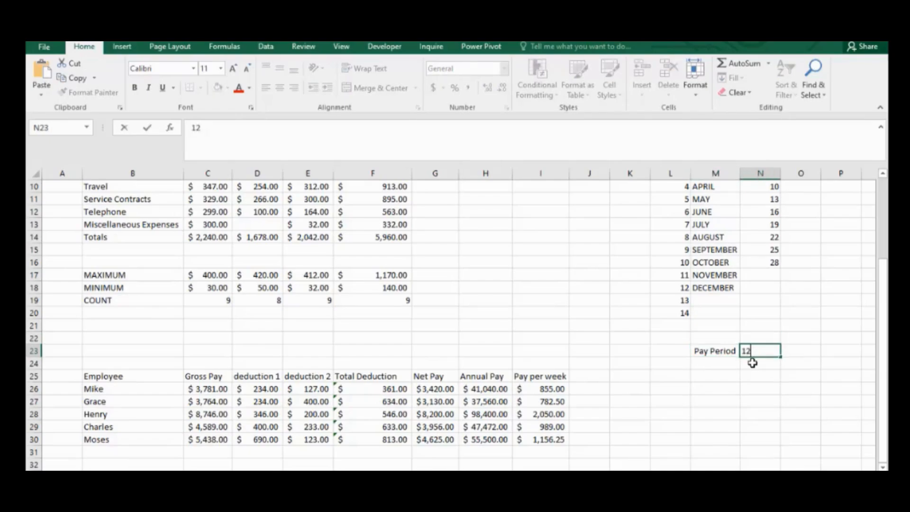
left_click(752, 364)
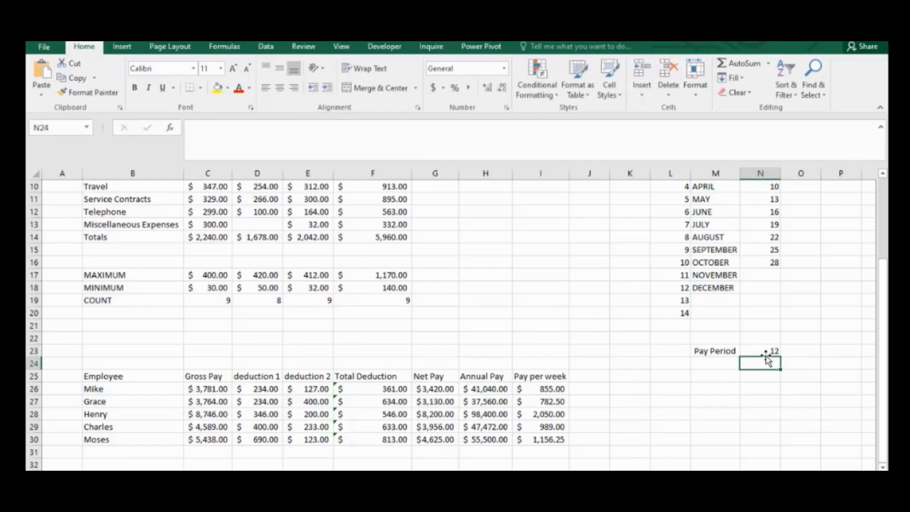
Replace the first employee's Annual Pay formula in H26 with =G26*N23 and fill it down to H30.
left_click(481, 391)
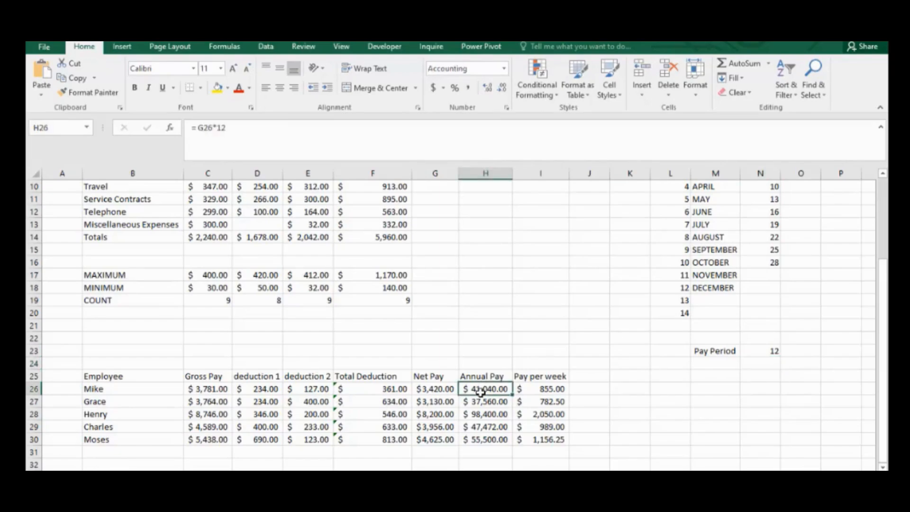
type("=")
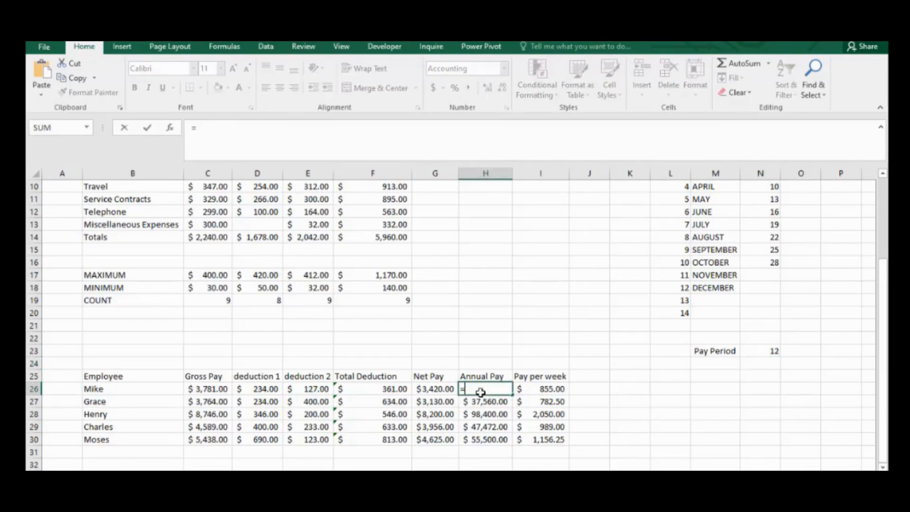
left_click(446, 390)
type("*")
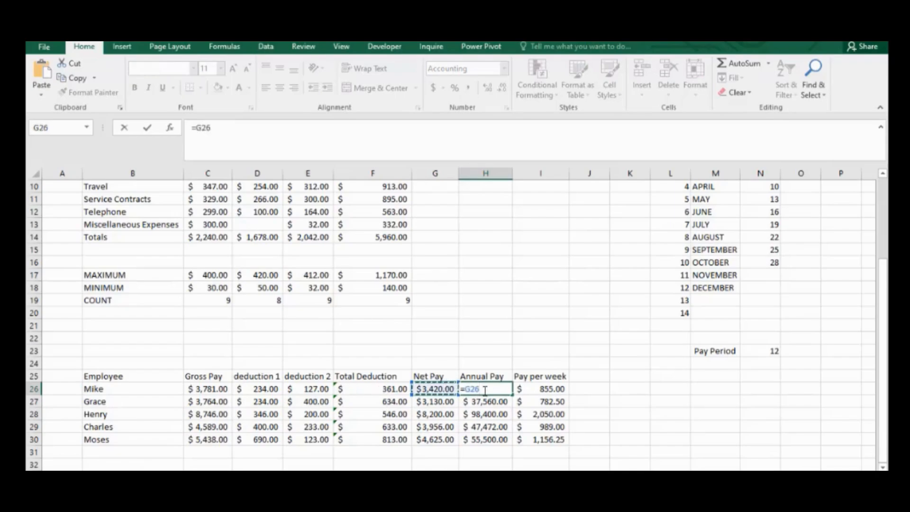
left_click(774, 350)
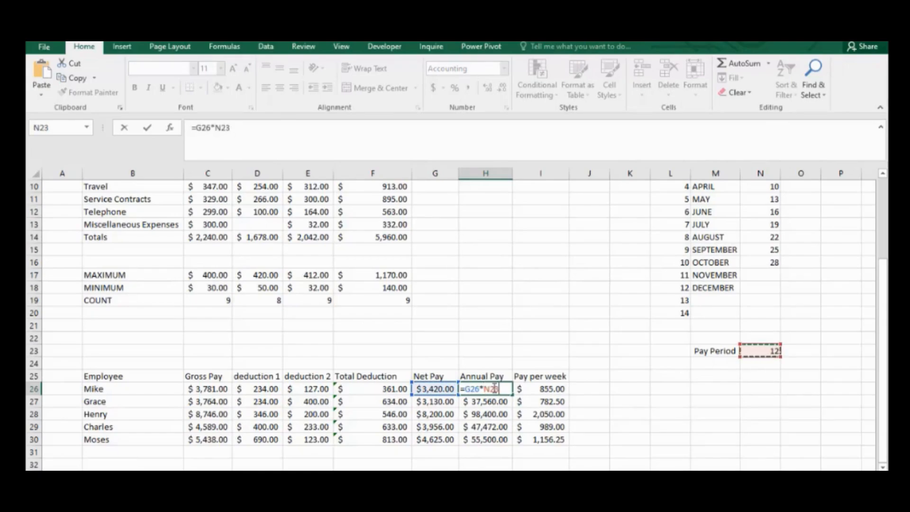
key("Return")
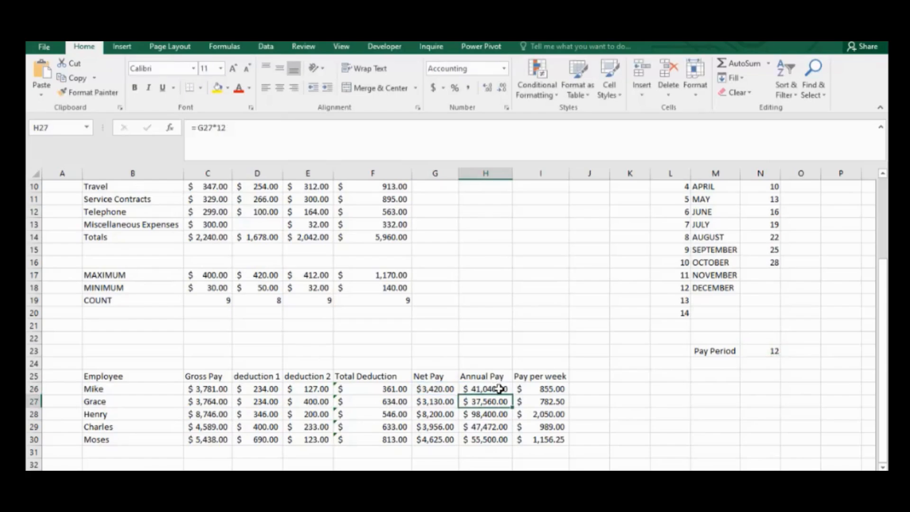
left_click(504, 390)
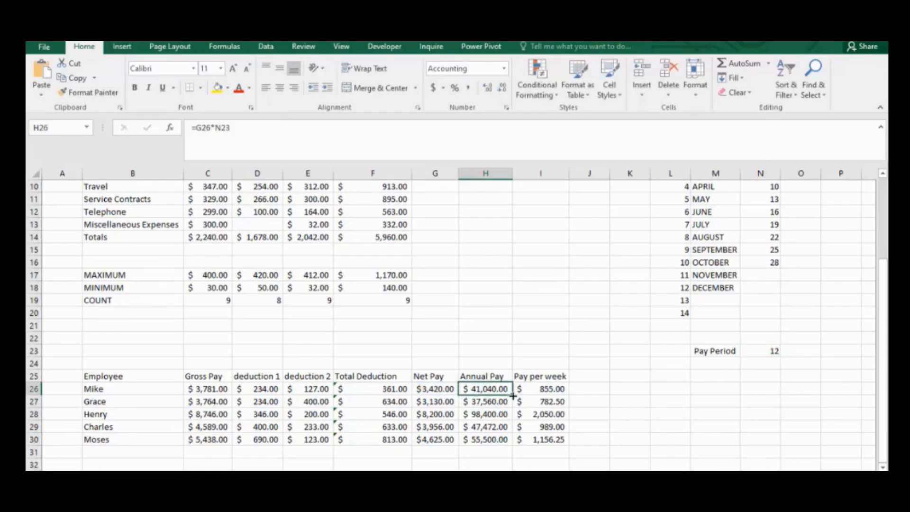
left_click_drag(513, 395, 512, 444)
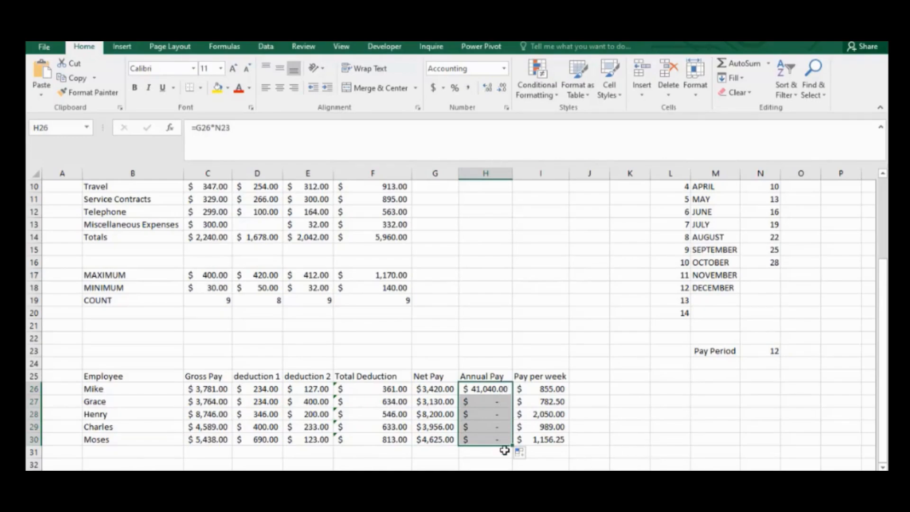
Compare the Annual Pay formulas in H26 and H27 with the Net Pay formula in G27 and the cells N23 and N24.
left_click(492, 394)
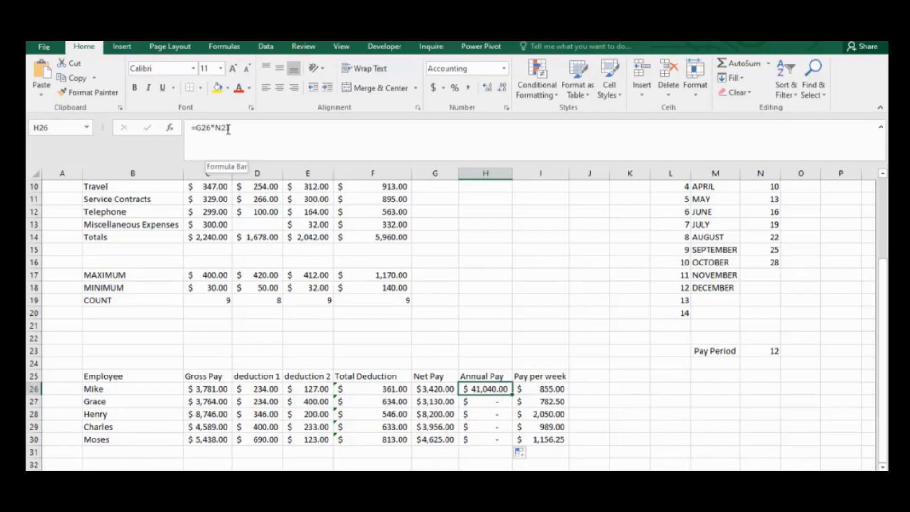
left_click(486, 401)
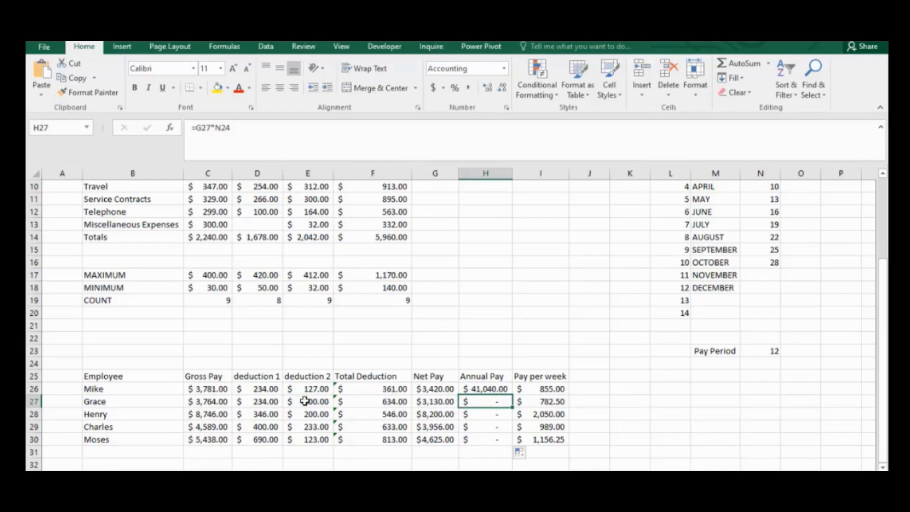
left_click(448, 402)
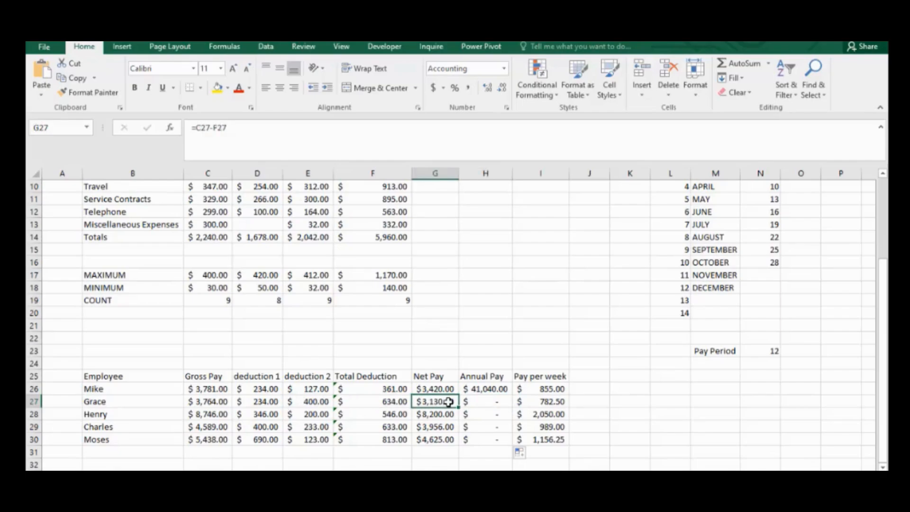
left_click(489, 401)
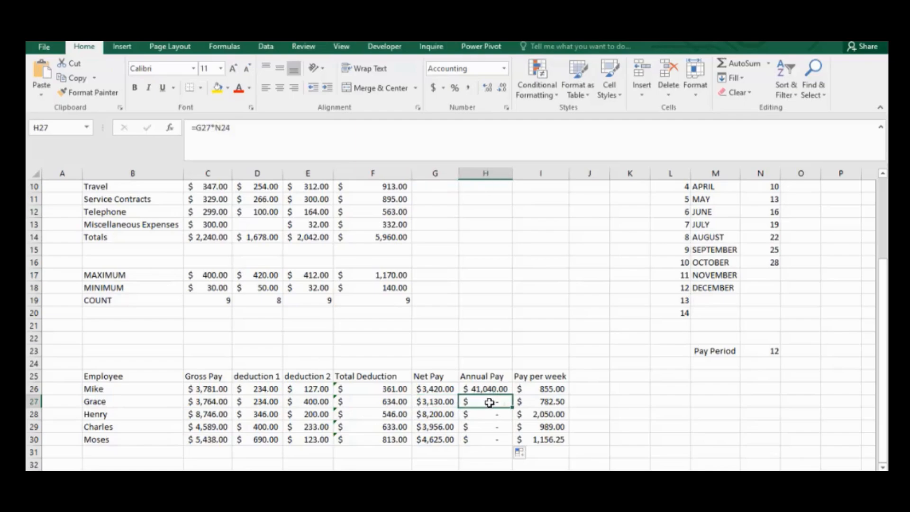
left_click(768, 353)
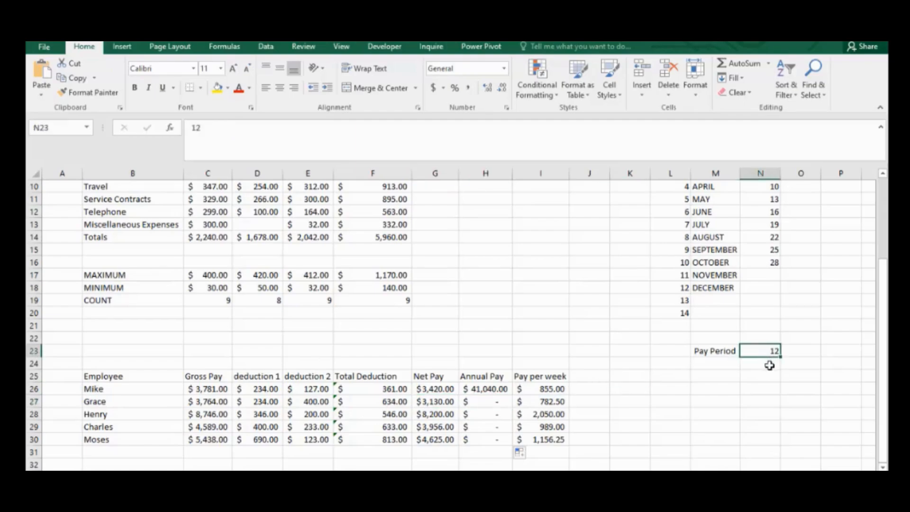
left_click(769, 365)
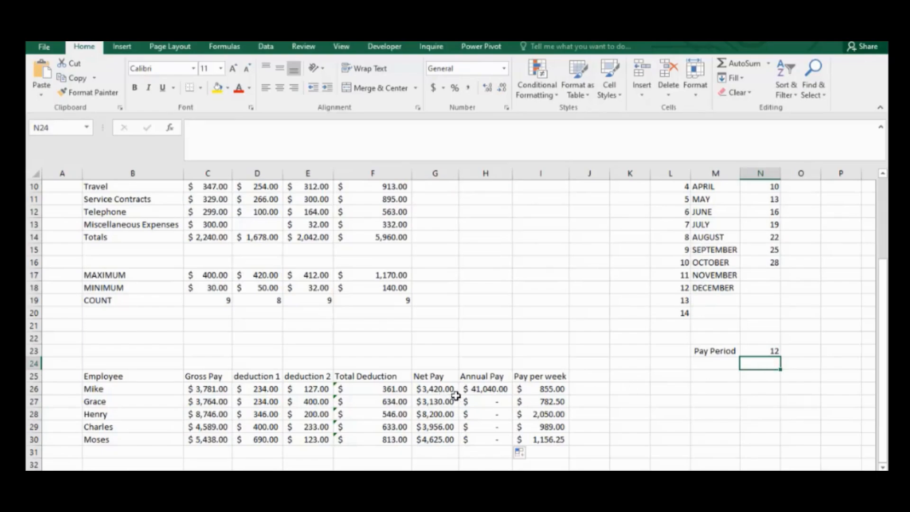
left_click(494, 390)
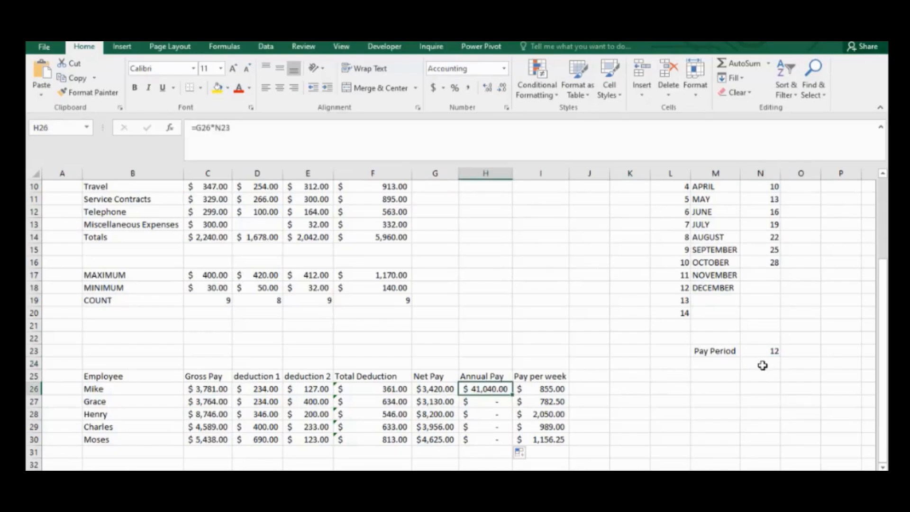
left_click(774, 352)
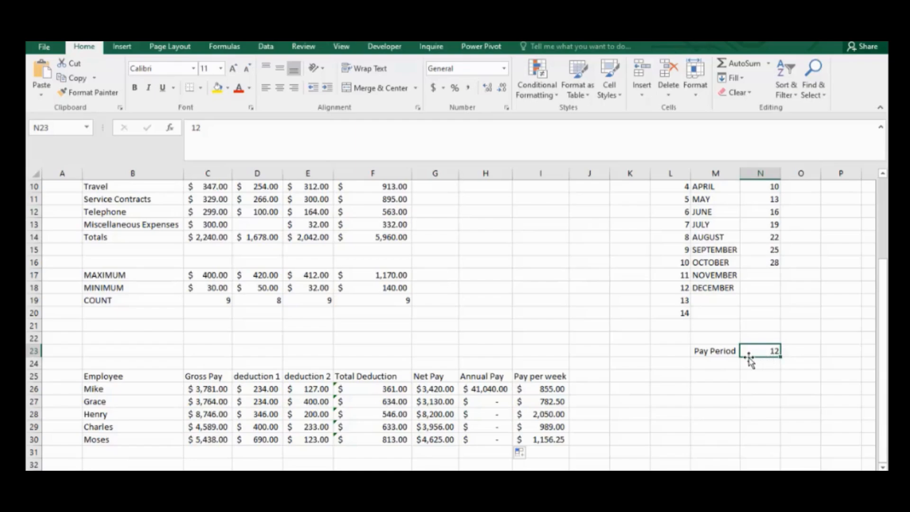
Inspect the cells referenced by the Annual Pay formula in H26 and check the copied formulas down to H29.
left_click(493, 389)
key("F2")
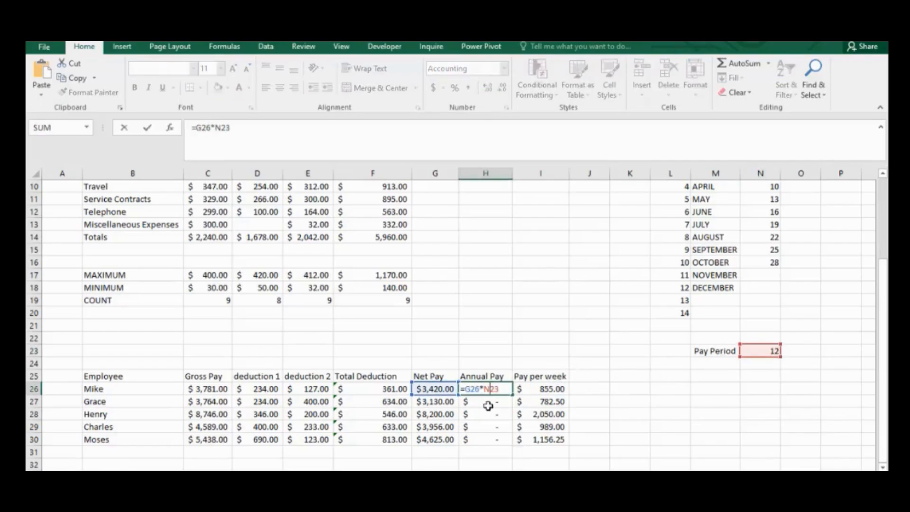
key("Return")
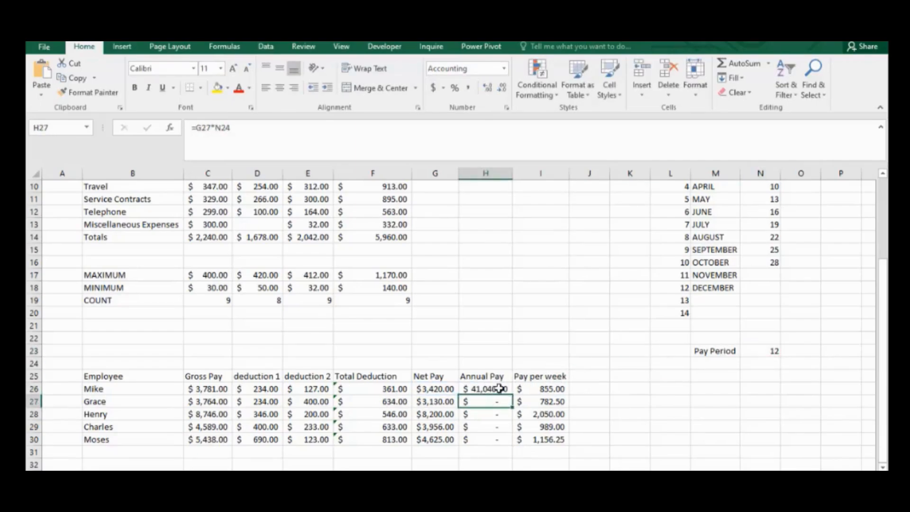
left_click(498, 387)
left_click(497, 401)
left_click(497, 413)
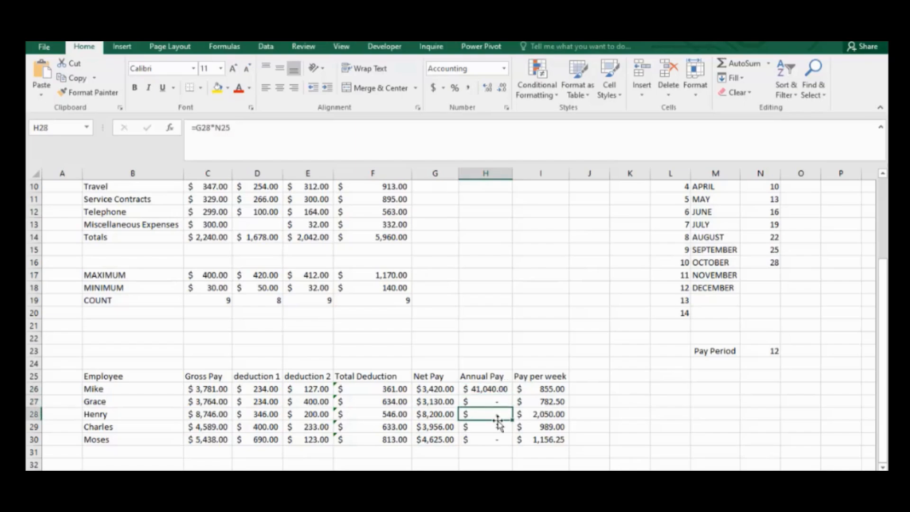
left_click(495, 425)
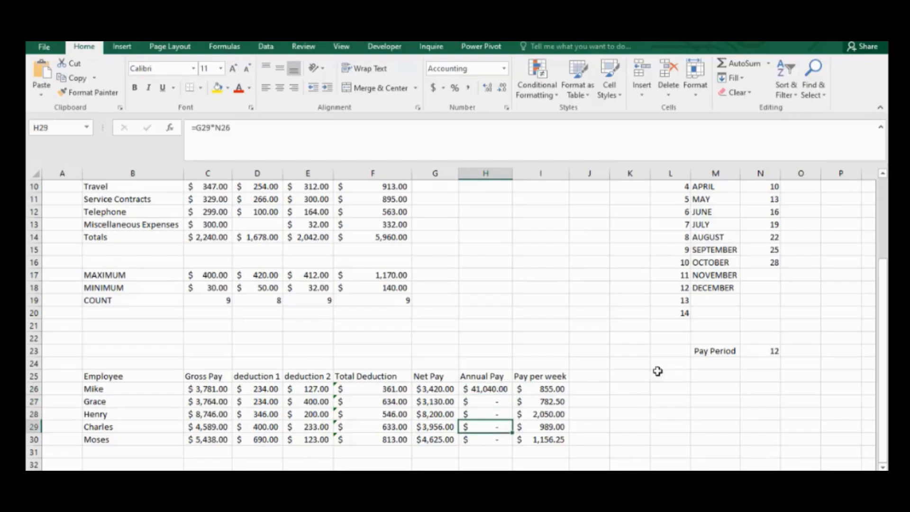
left_click(800, 354)
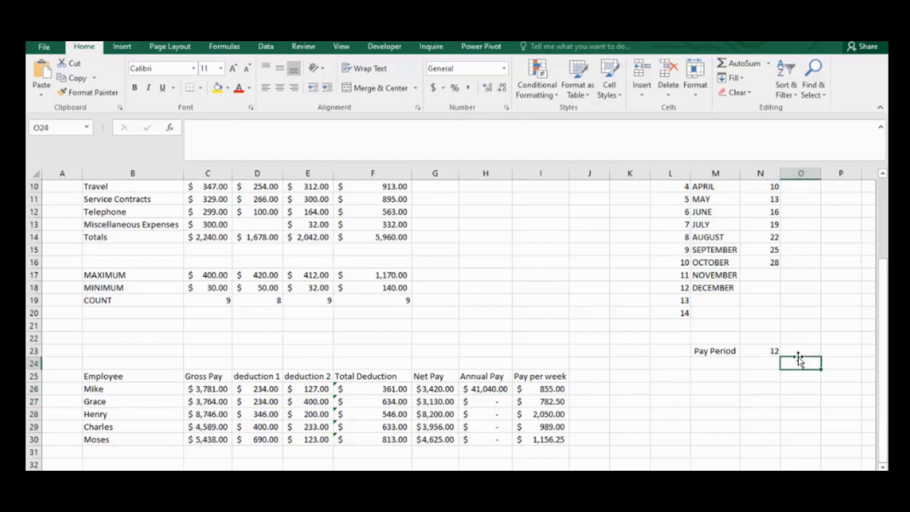
Review the pay period reference in the Annual Pay formulas H26 to H28 against cells N23 and N24.
left_click(496, 401)
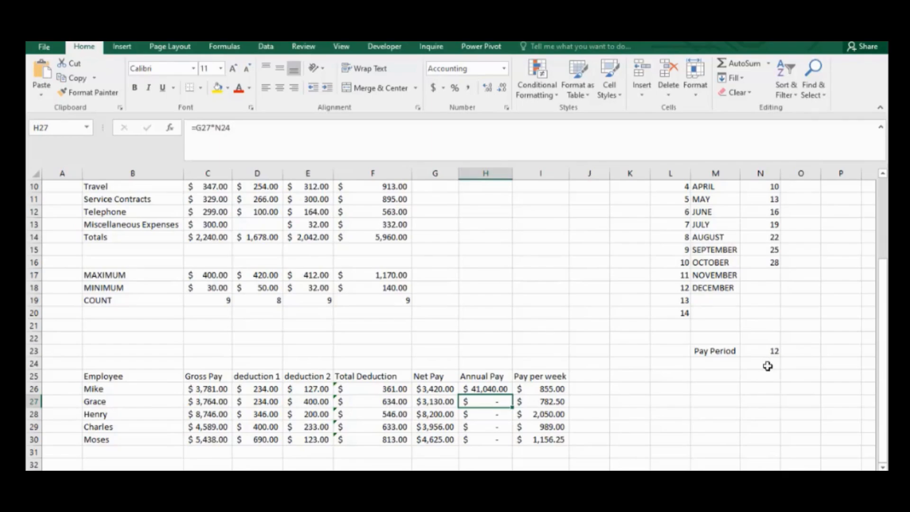
left_click(498, 412)
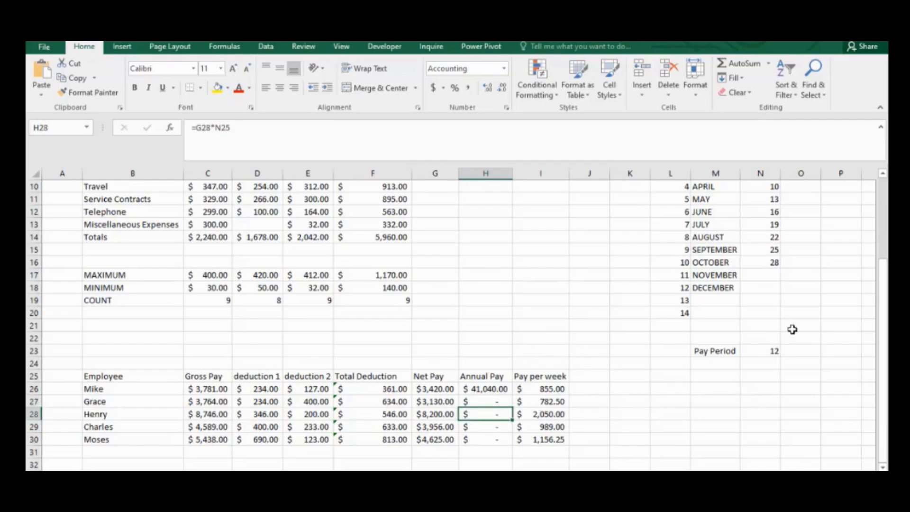
left_click(763, 350)
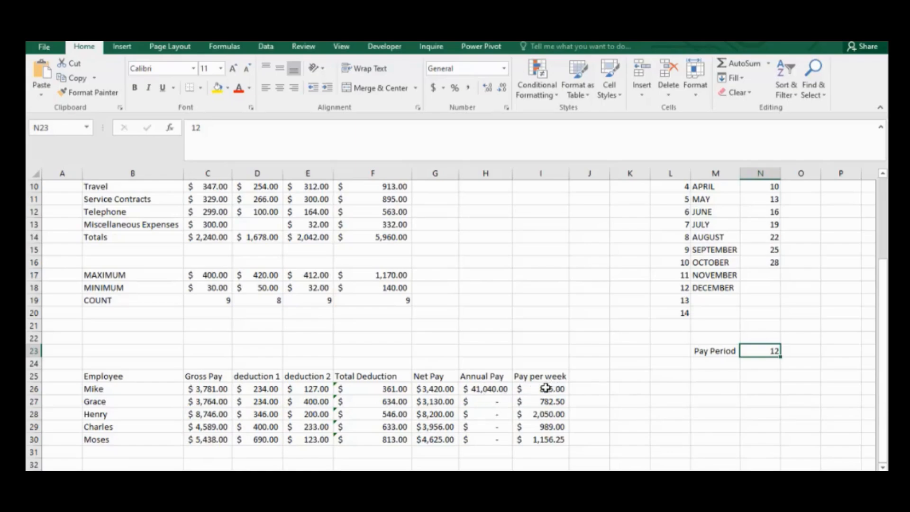
left_click(493, 391)
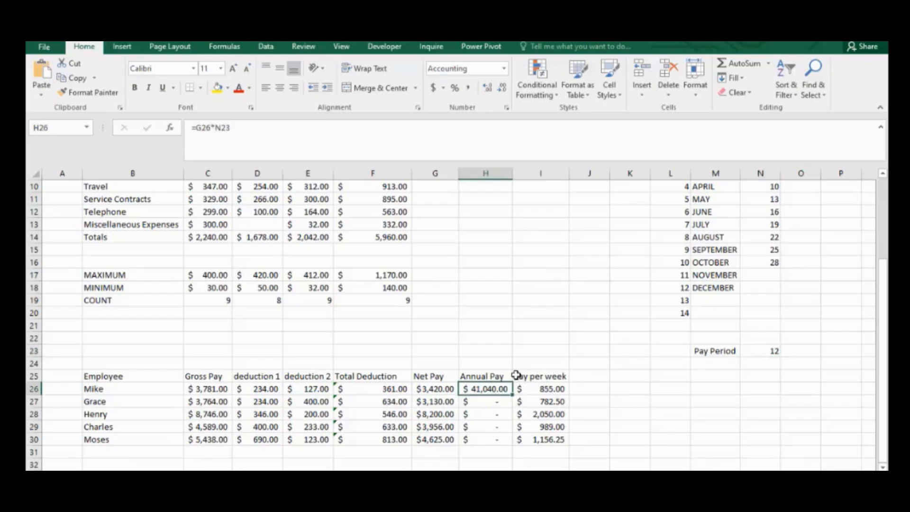
left_click(493, 402)
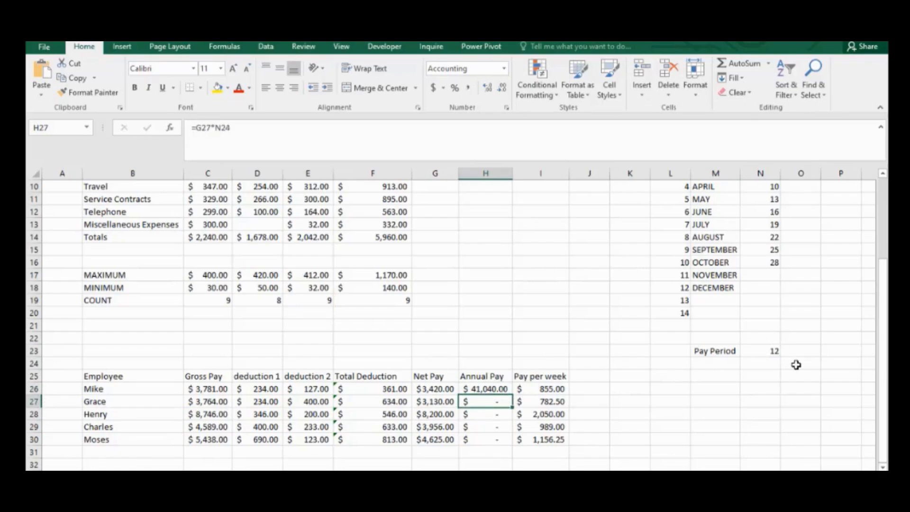
left_click(758, 366)
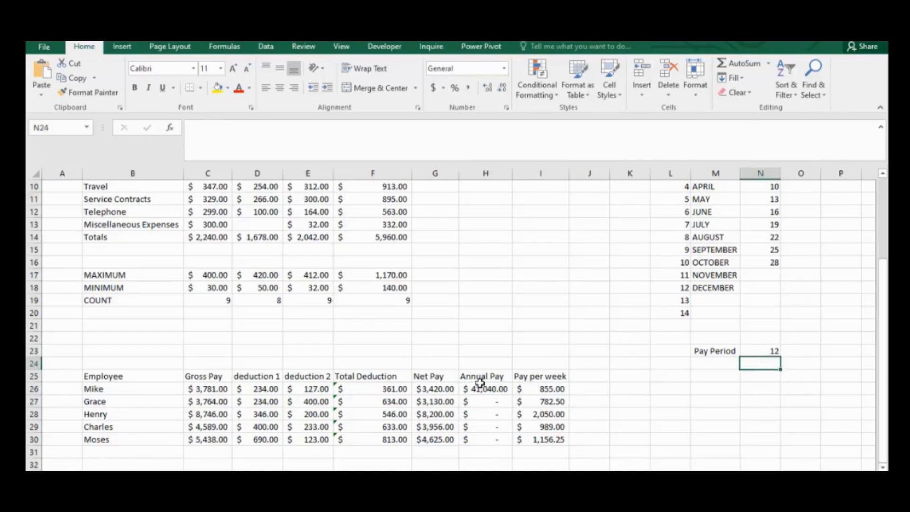
left_click(489, 401)
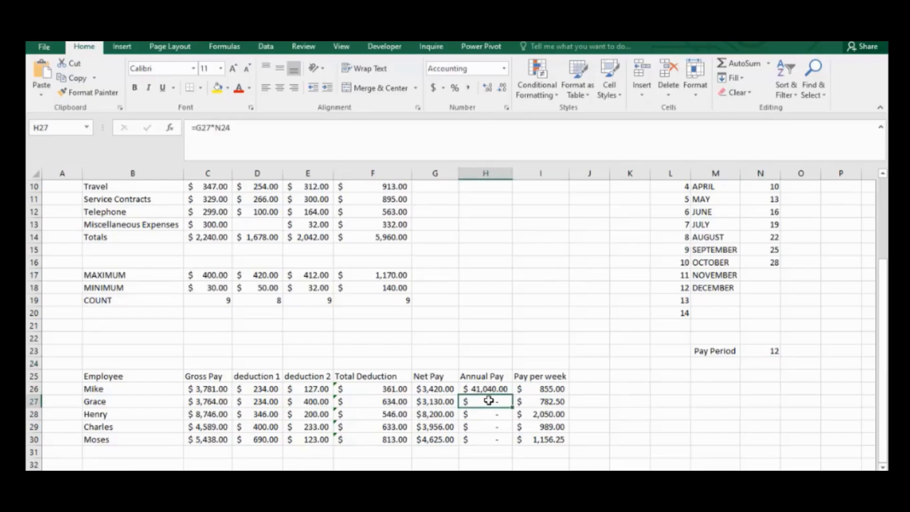
Make the pay period reference absolute in the Annual Pay formula in H26, as =G26*$N$23, and fill it down to H30.
left_click(772, 353)
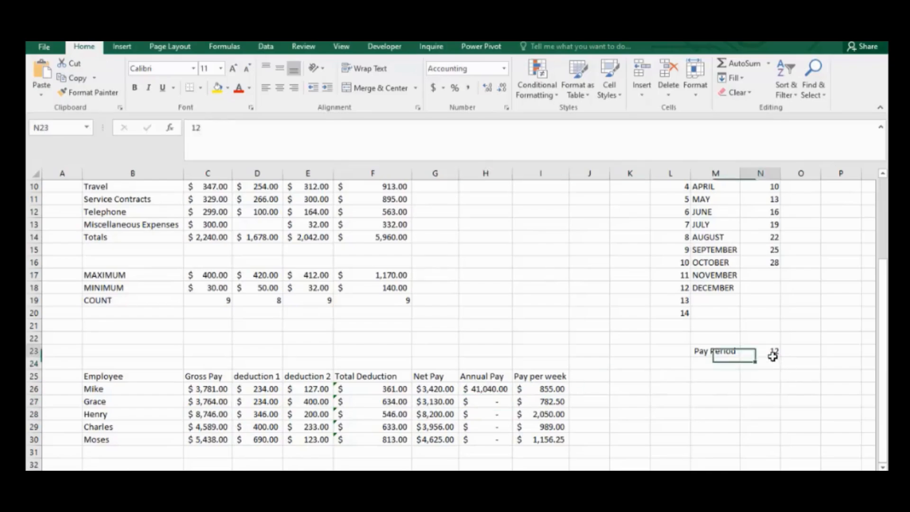
double_click(497, 389)
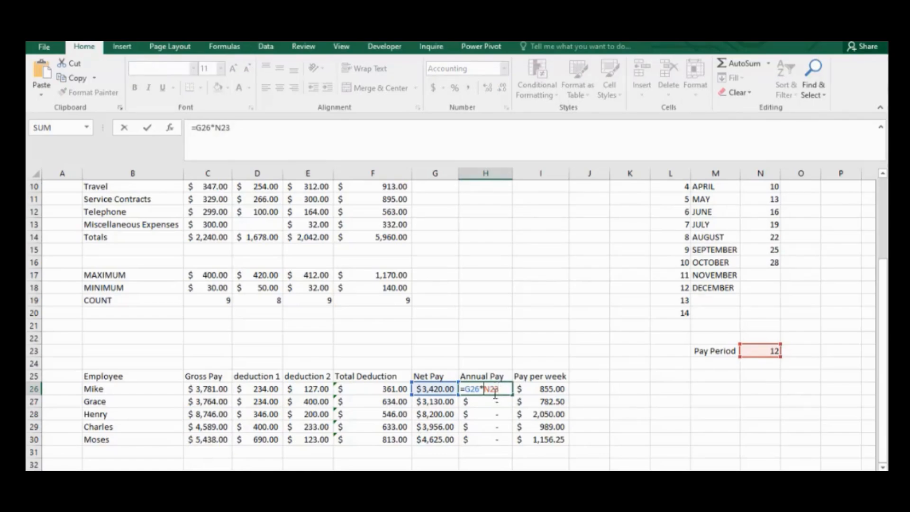
type("$")
left_click(495, 392)
type("$")
key("Return")
left_click(498, 388)
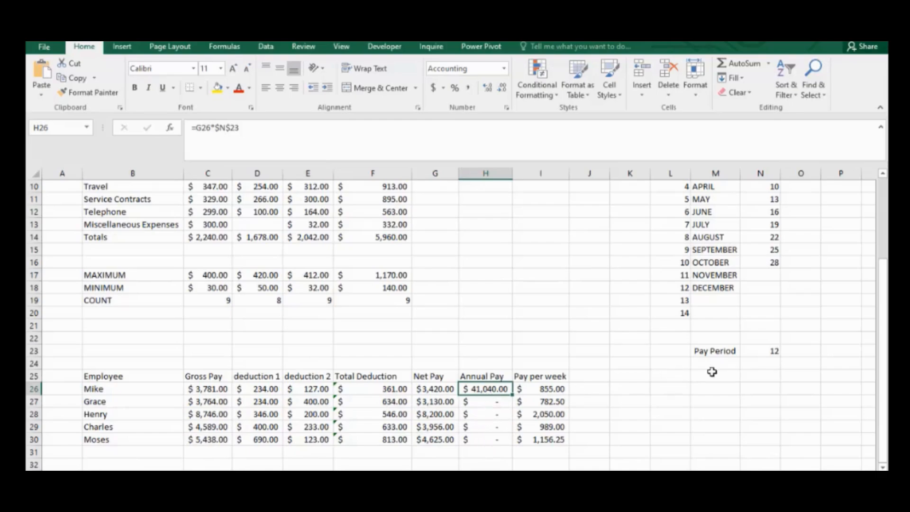
left_click(765, 351)
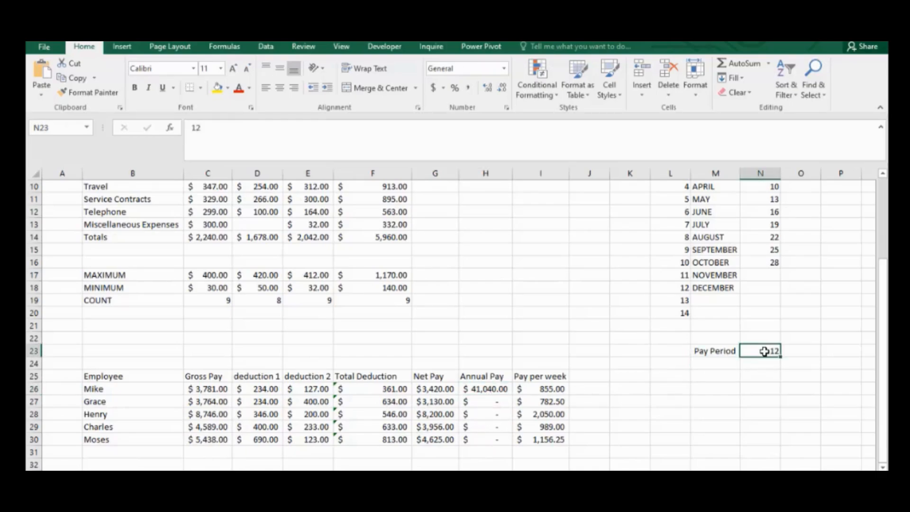
left_click(484, 391)
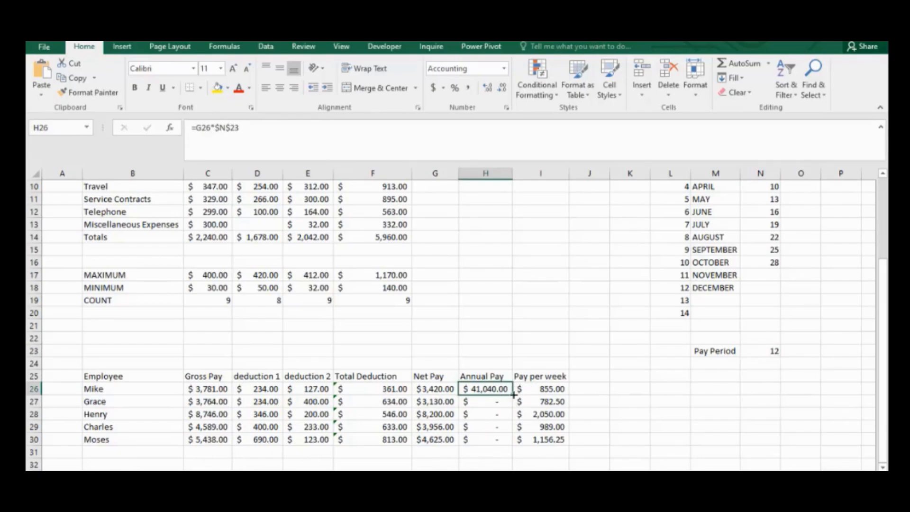
left_click_drag(514, 395, 512, 444)
Inspect the cells referenced by the copied Annual Pay formulas in H27 to H30.
left_click(493, 436)
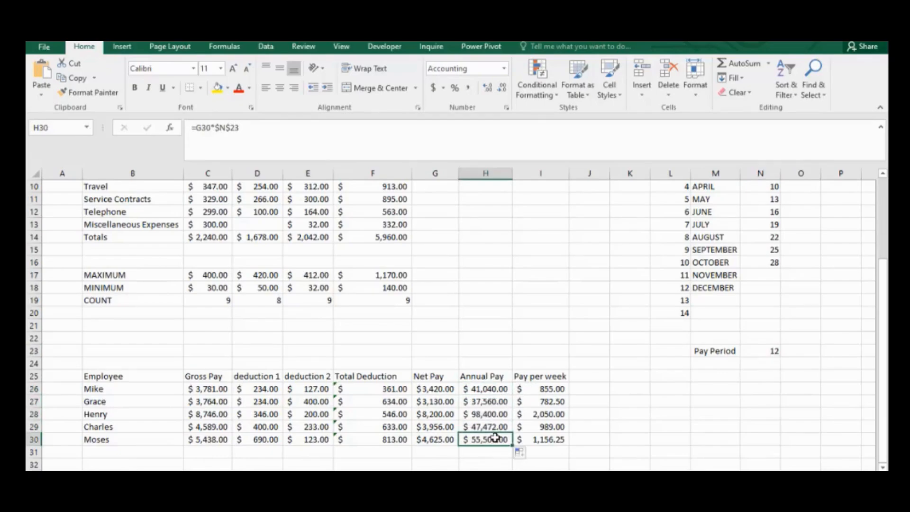
left_click(485, 406)
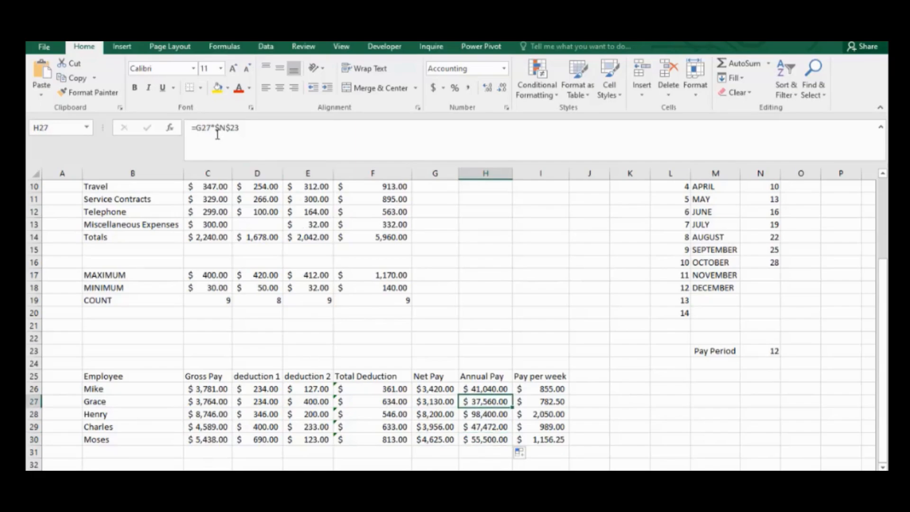
double_click(493, 400)
left_click(497, 414)
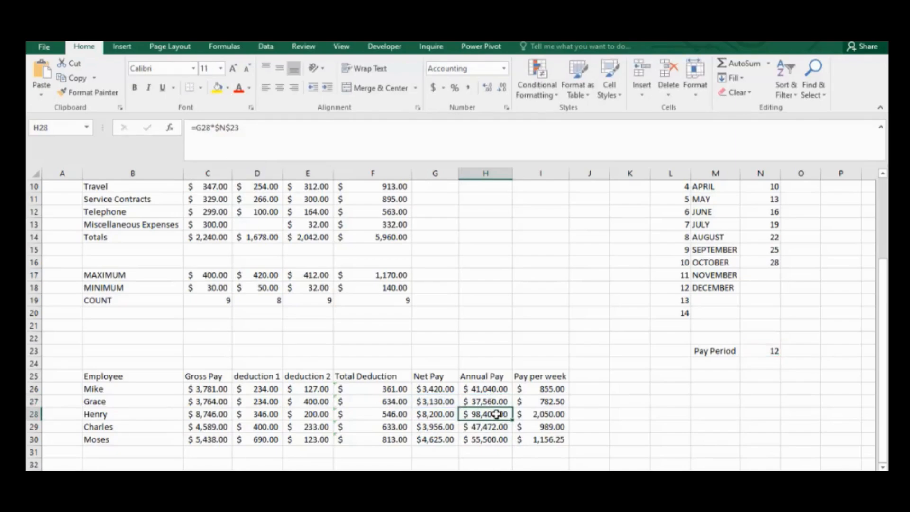
double_click(496, 413)
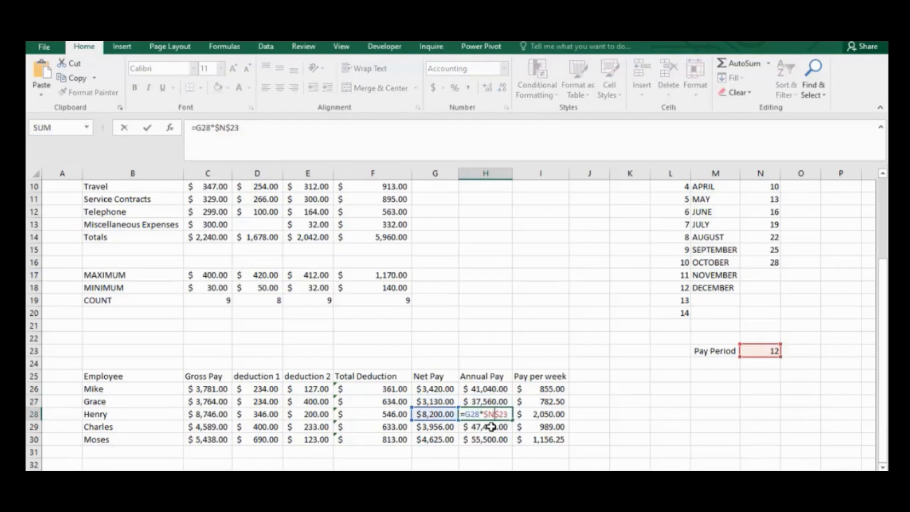
left_click(492, 427)
double_click(491, 427)
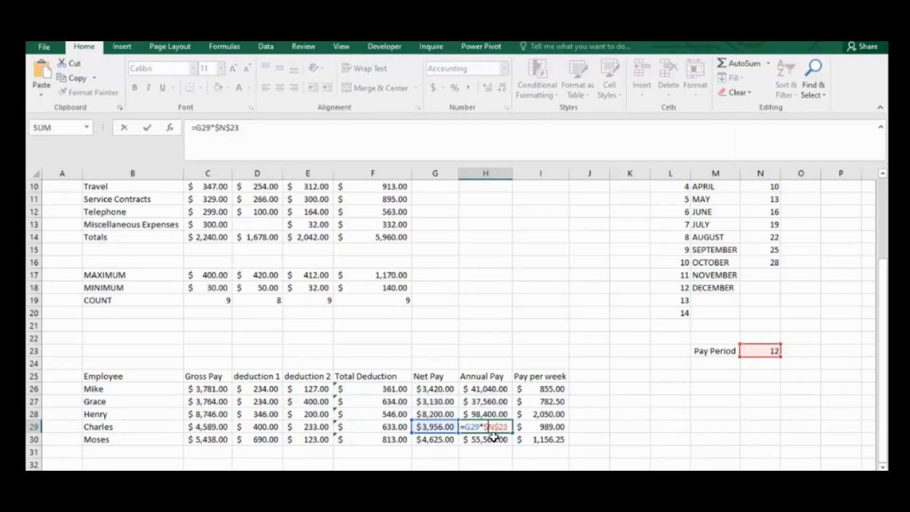
left_click(494, 439)
Compare the Net Pay and pay period references row by row in the Annual Pay formulas between H27 and H30.
key("Up")
key("Up")
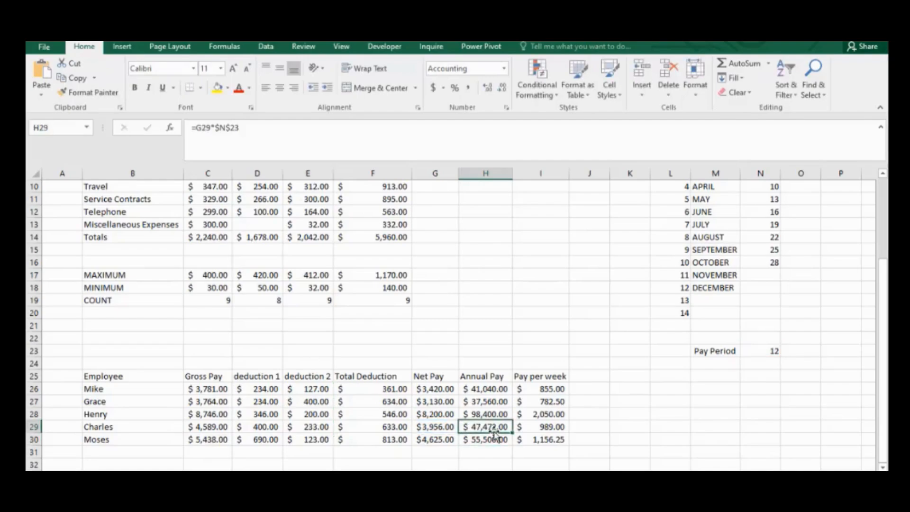
key("Up")
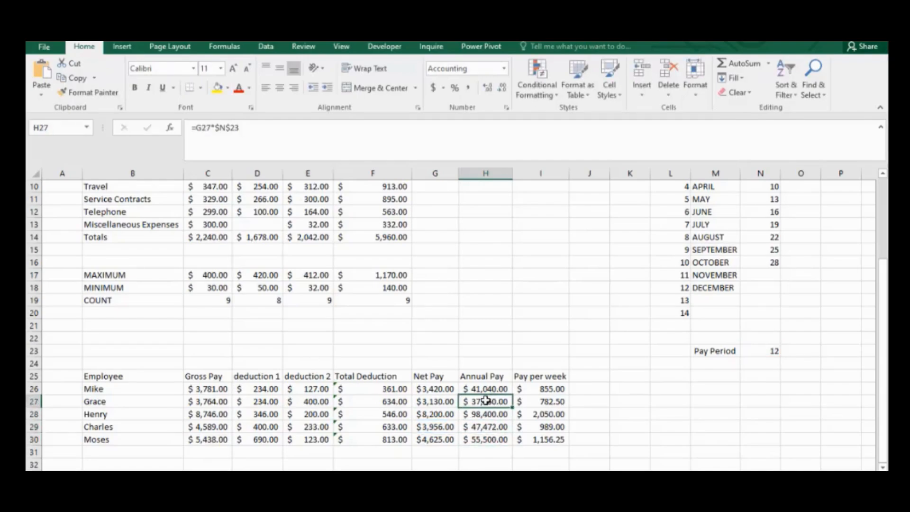
left_click(488, 416)
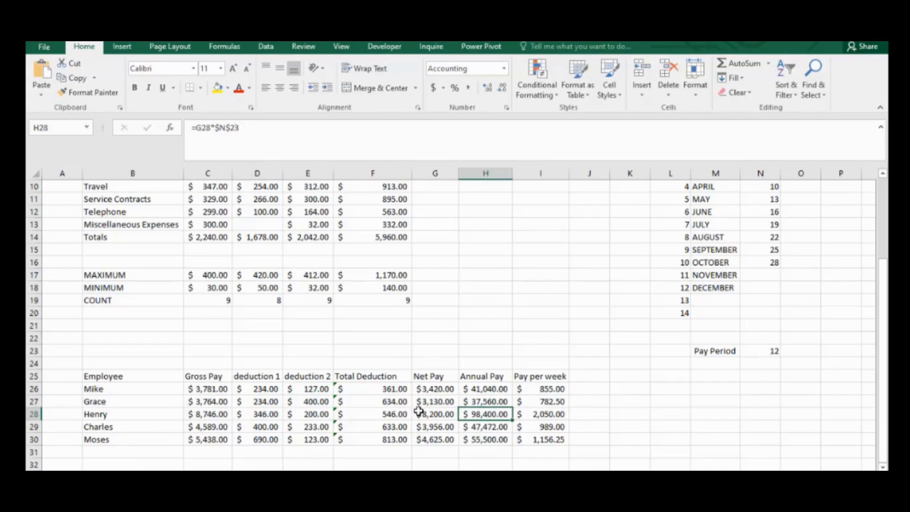
left_click(484, 425)
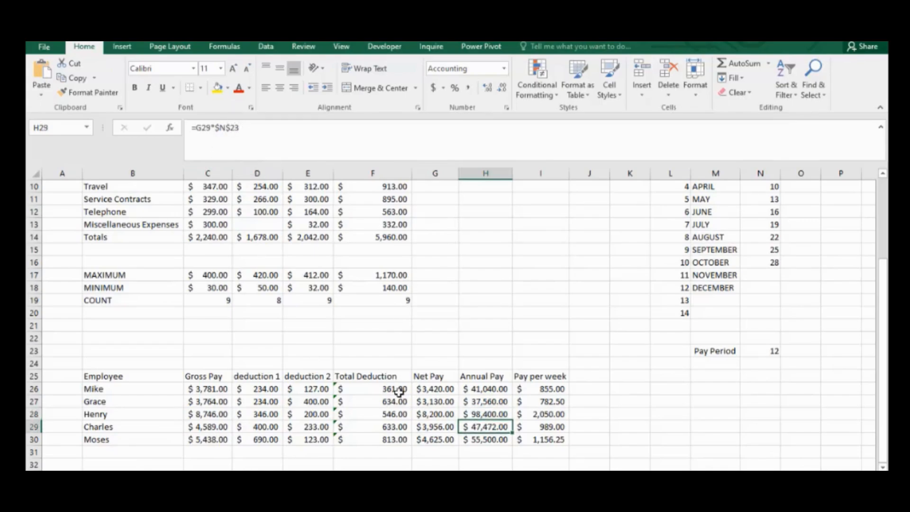
left_click(504, 443)
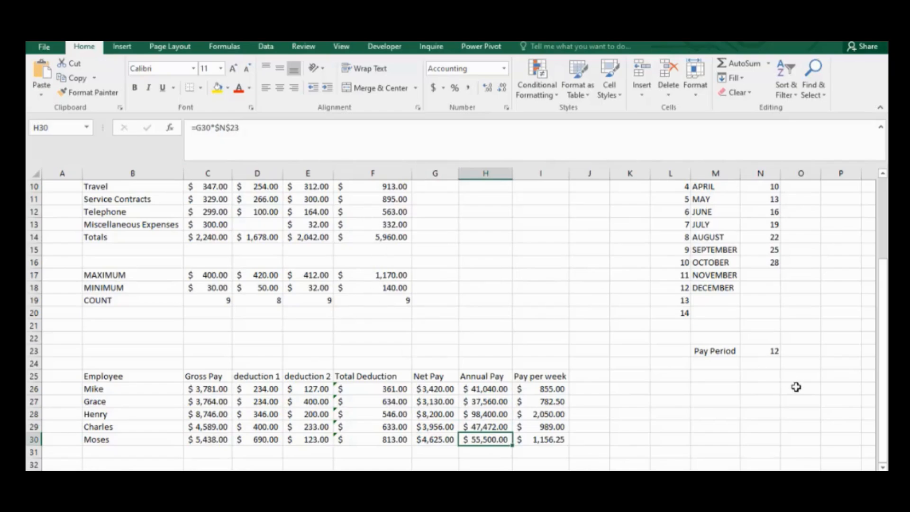
double_click(495, 397)
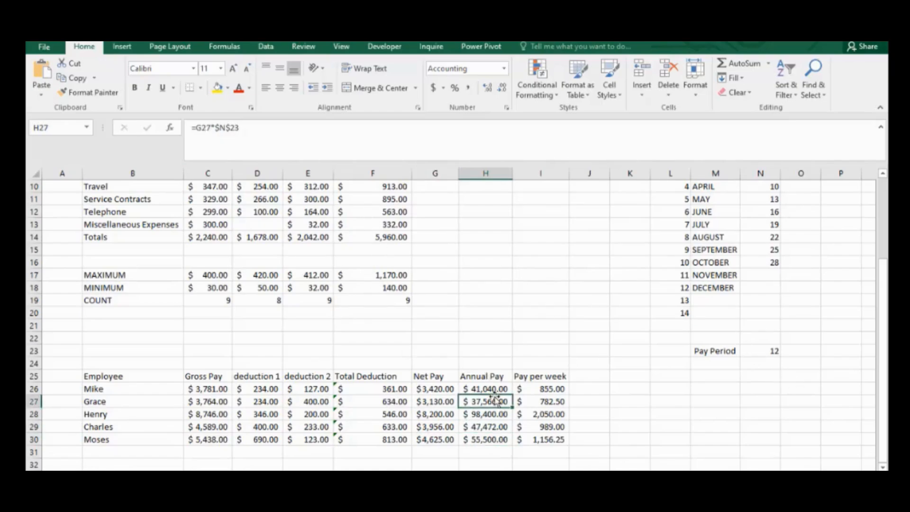
Remove both dollar signs from the pay period reference in H26 so the formula reads =G26*N23.
double_click(493, 389)
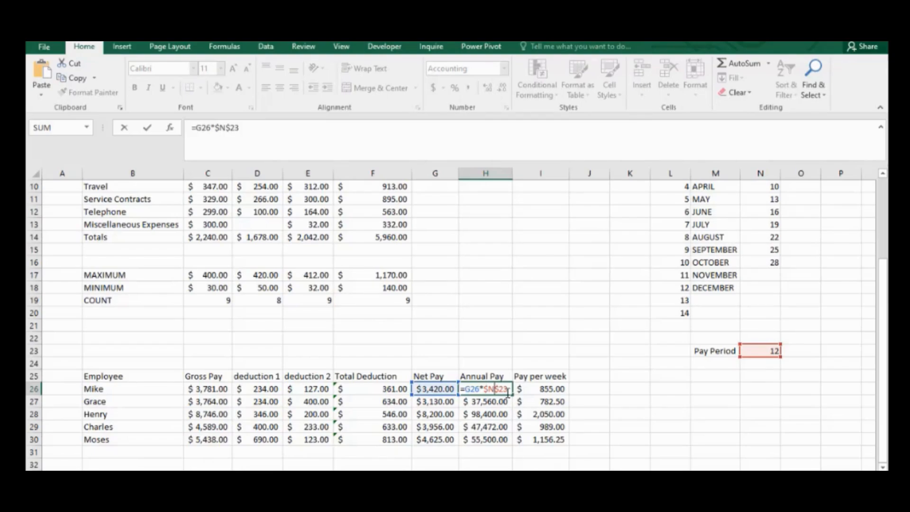
key("Left")
key("Left")
key("BackSpace")
key("BackSpace")
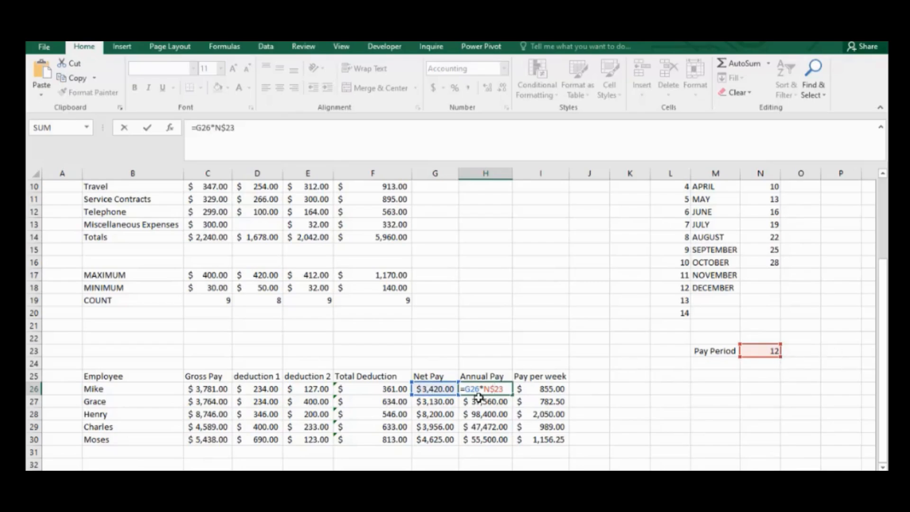
key("BackSpace")
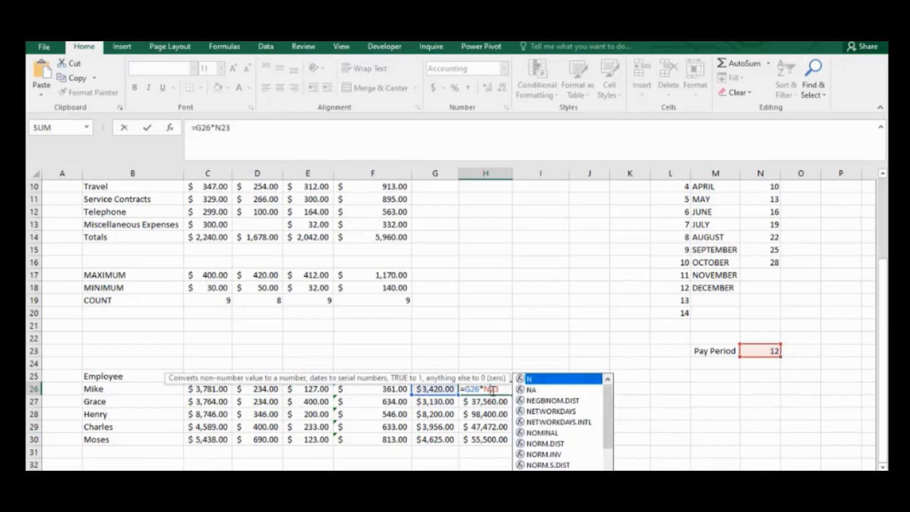
key("F5")
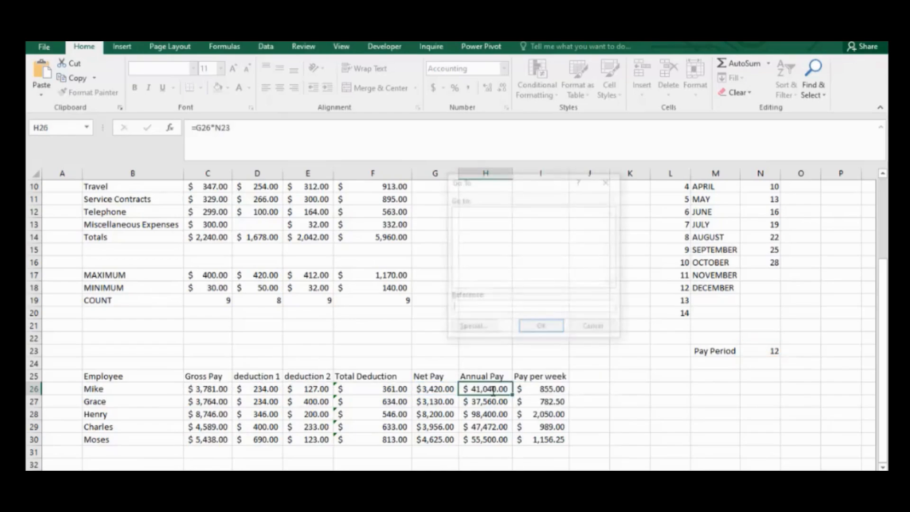
left_click(595, 330)
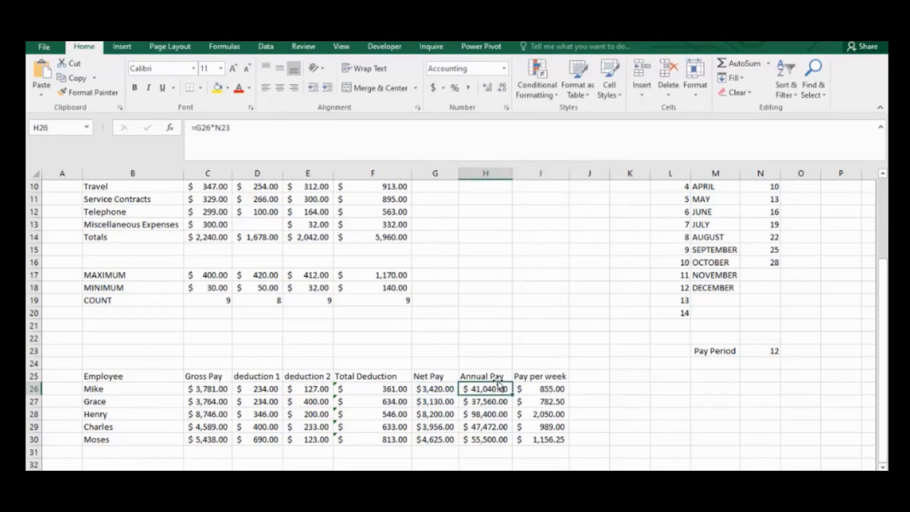
Cycle the N23 reference in H26 through its reference types, finish on =G26*$N$23, and fill the formula down to H30.
double_click(489, 389)
key("F4")
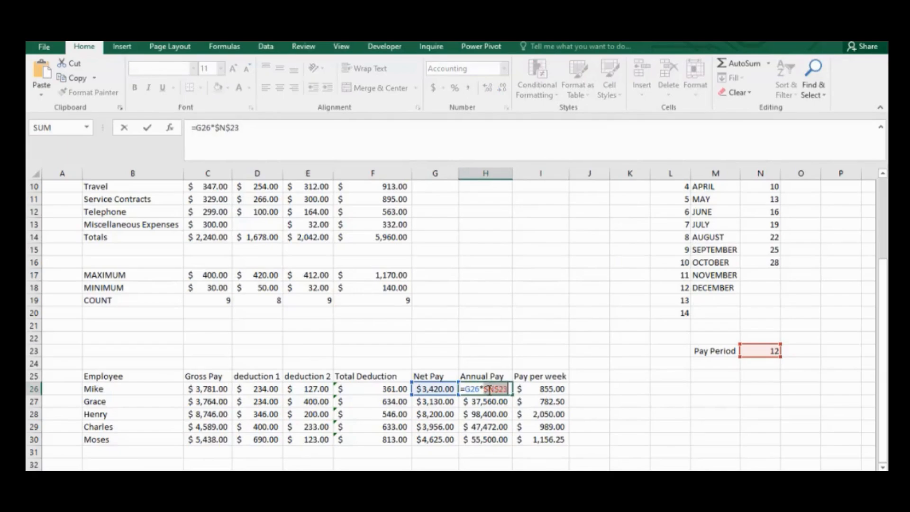
key("F4")
key("F4")
key("F4")
key("F4")
key("F4")
key("F4")
key("F4")
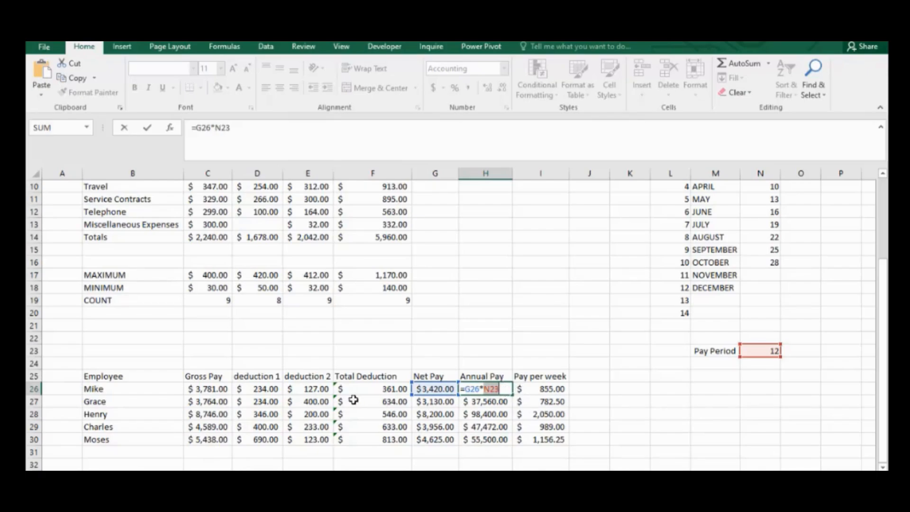
key("F4")
key("Return")
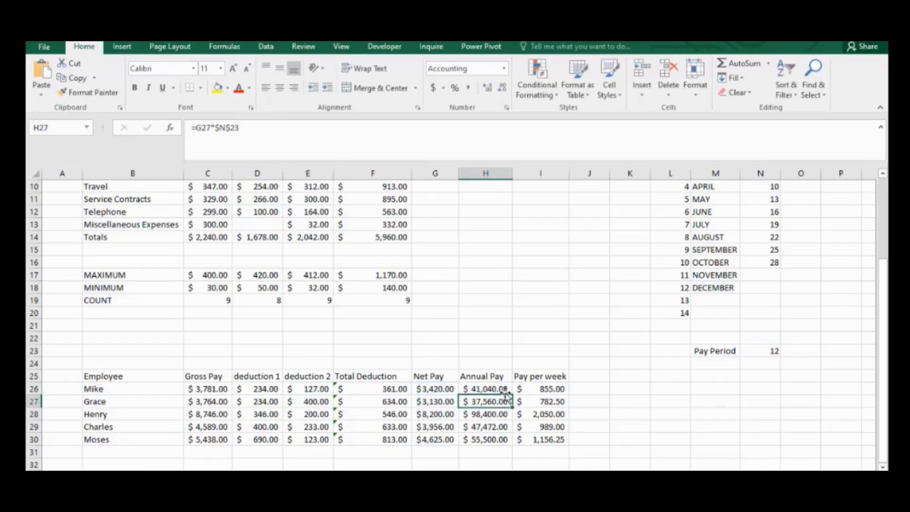
left_click(502, 386)
double_click(513, 395)
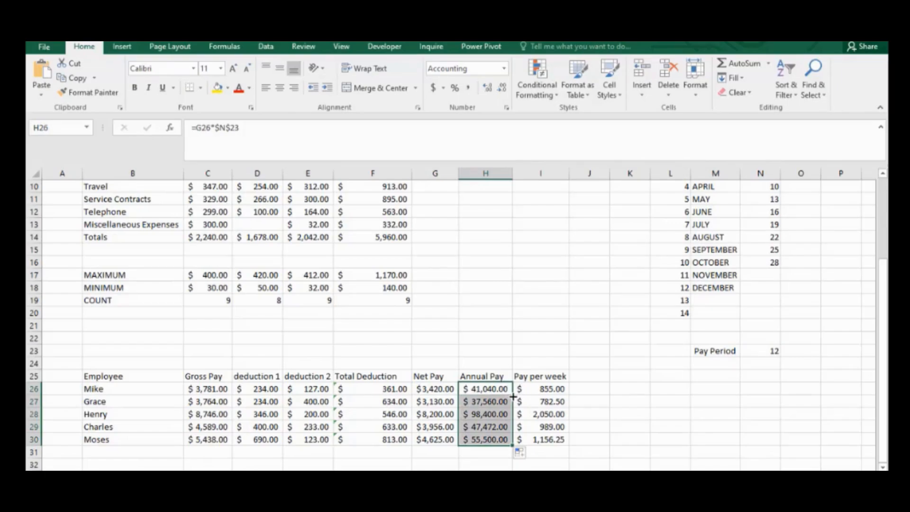
Add the label "week" in M24 below Pay Period and enter 4 beside it in N24.
left_click(562, 399)
left_click(548, 389)
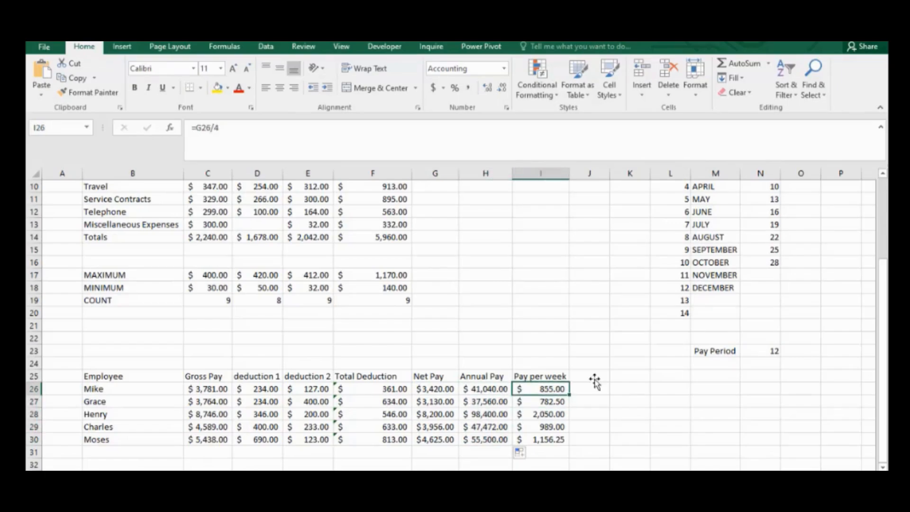
left_click(726, 367)
type("week")
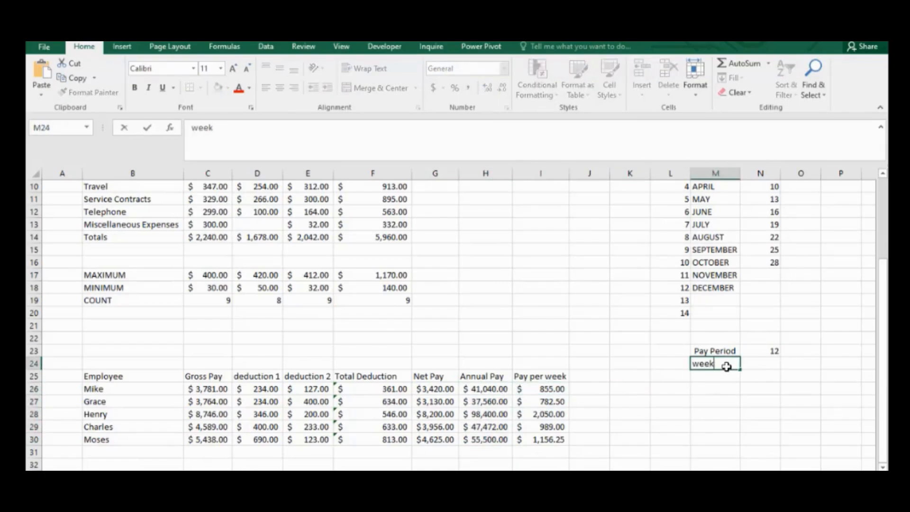
left_click(777, 363)
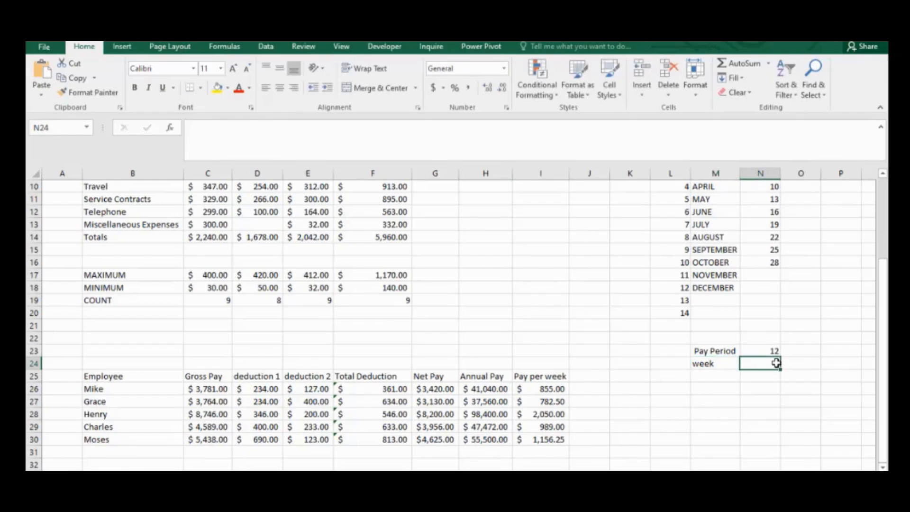
type("4")
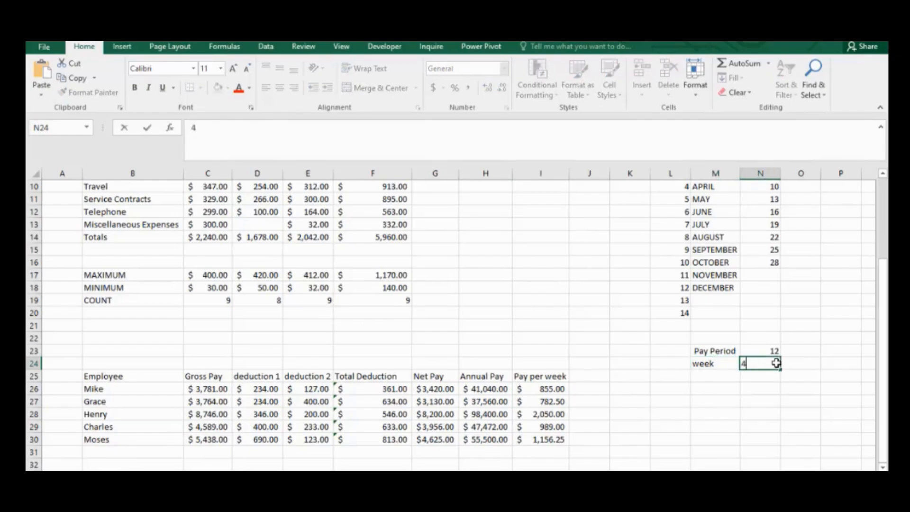
Change the Pay per week formula in I26 to =G26/$N$24 and fill it down to I30.
left_click(545, 389)
double_click(545, 389)
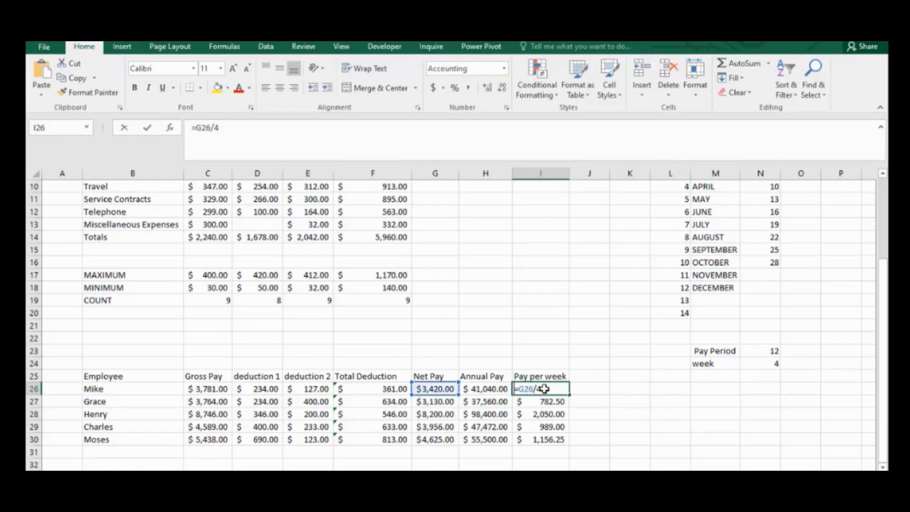
key("BackSpace")
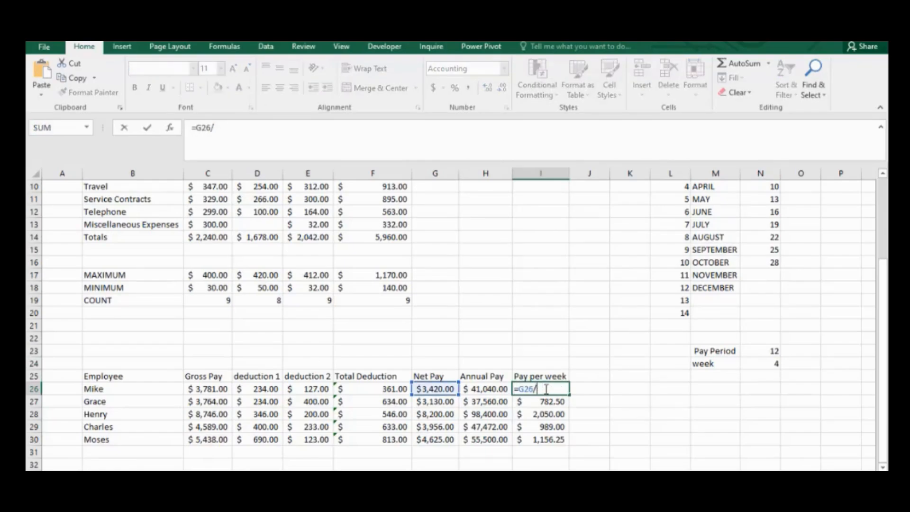
left_click(755, 365)
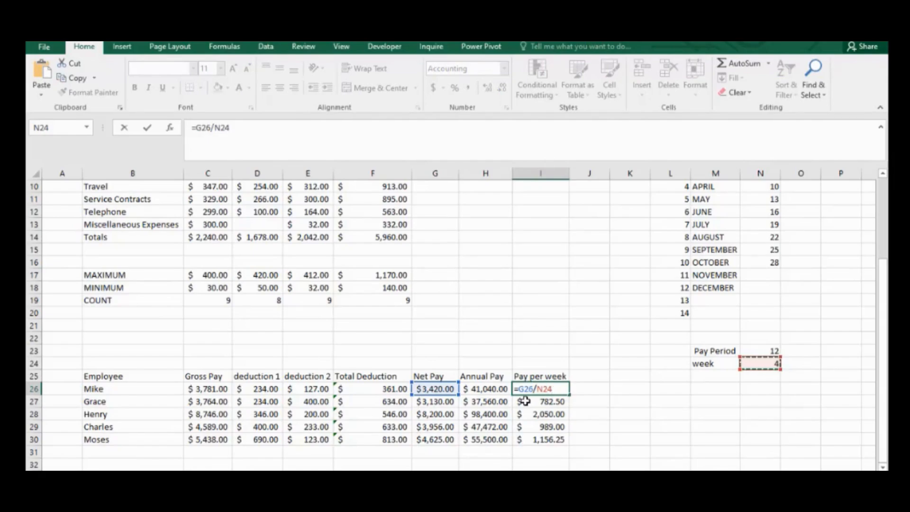
key("F4")
key("Return")
left_click(537, 391)
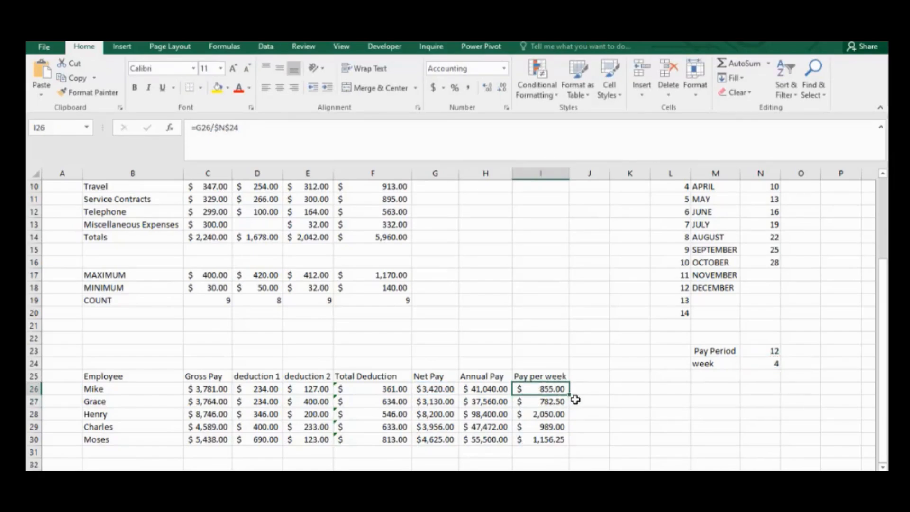
left_click_drag(570, 402, 569, 441)
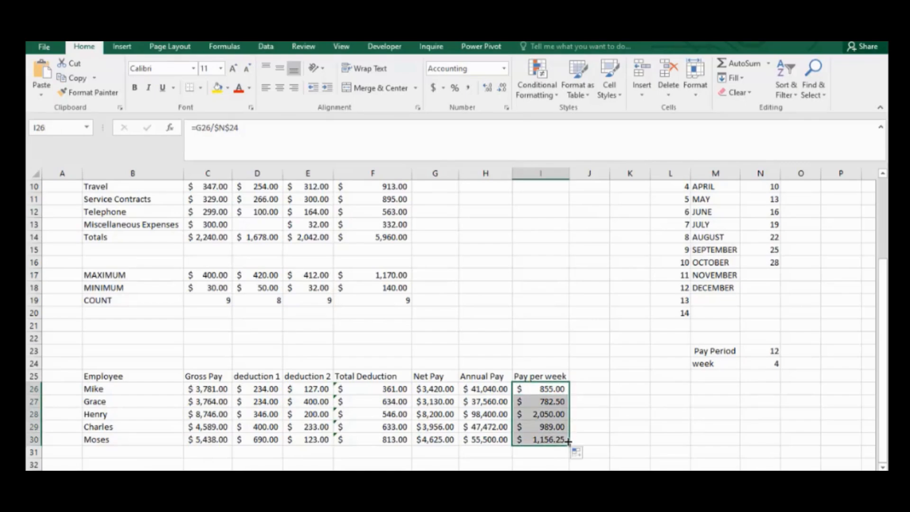
Check the week reference in the Pay per week formulas from I26 to I30.
left_click(598, 426)
left_click(536, 406)
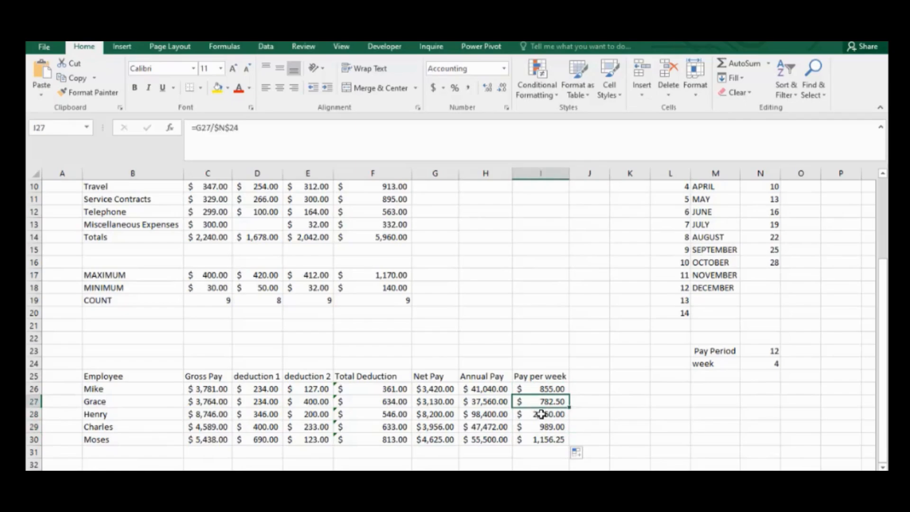
left_click(542, 415)
left_click(546, 427)
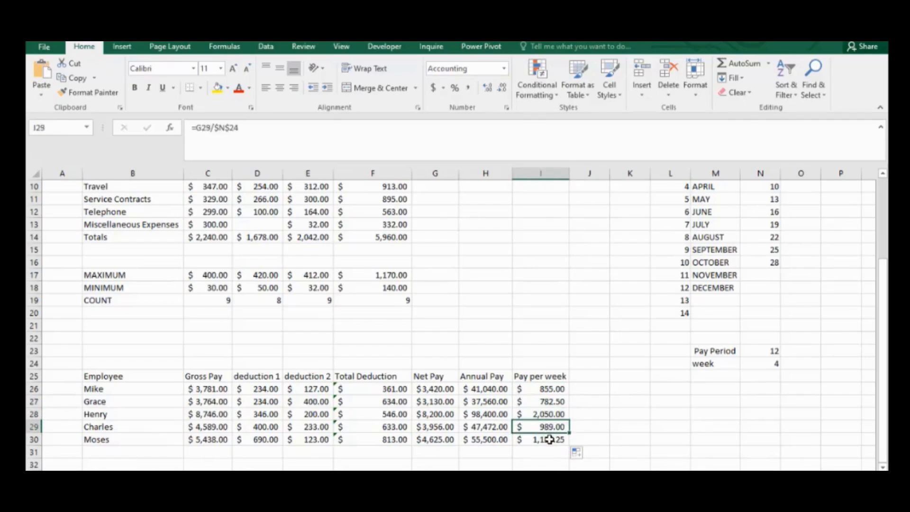
left_click(549, 440)
left_click(548, 389)
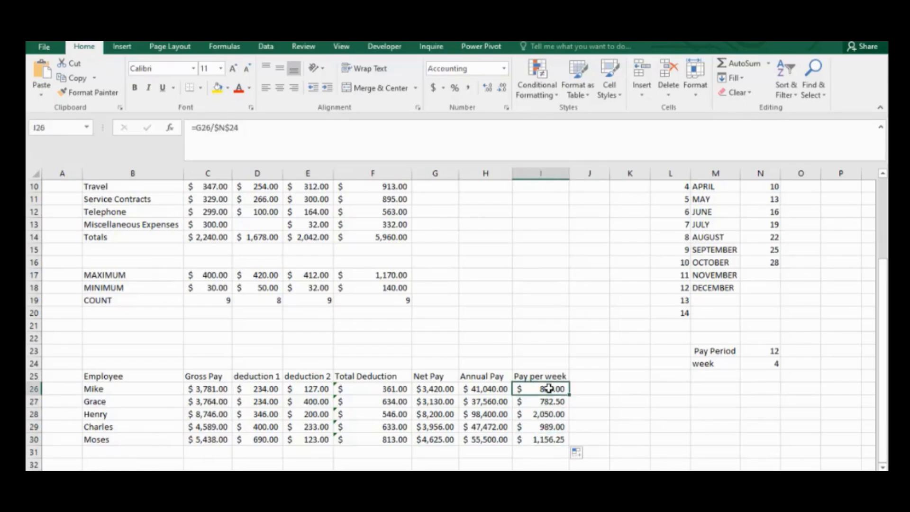